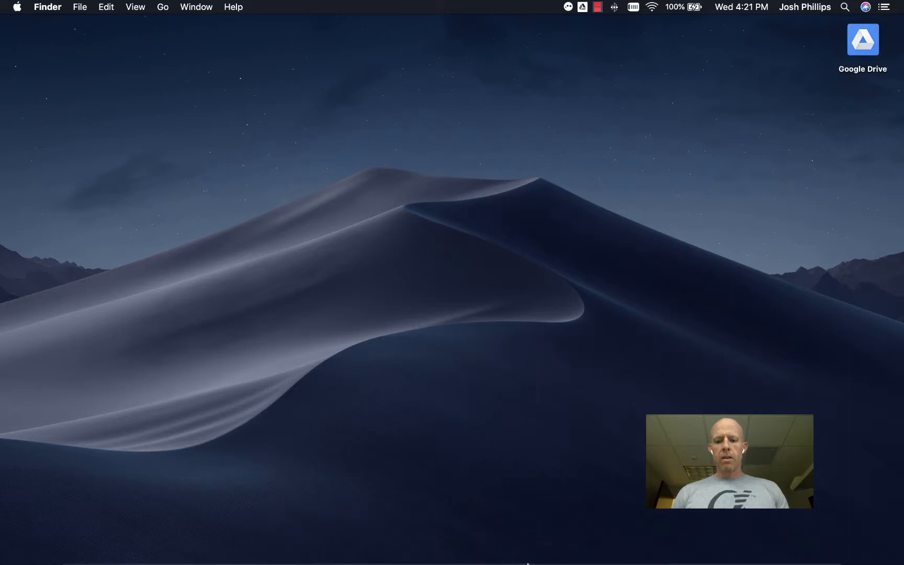
Step: Bring up Launchpad with F4 and start Firefox from the second page of apps
mouse_move(527, 563)
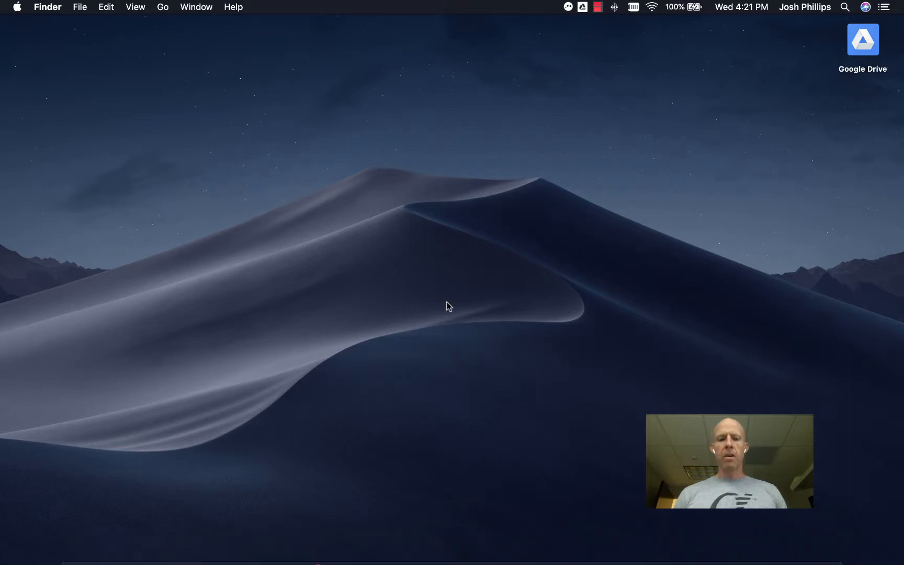
key("F4")
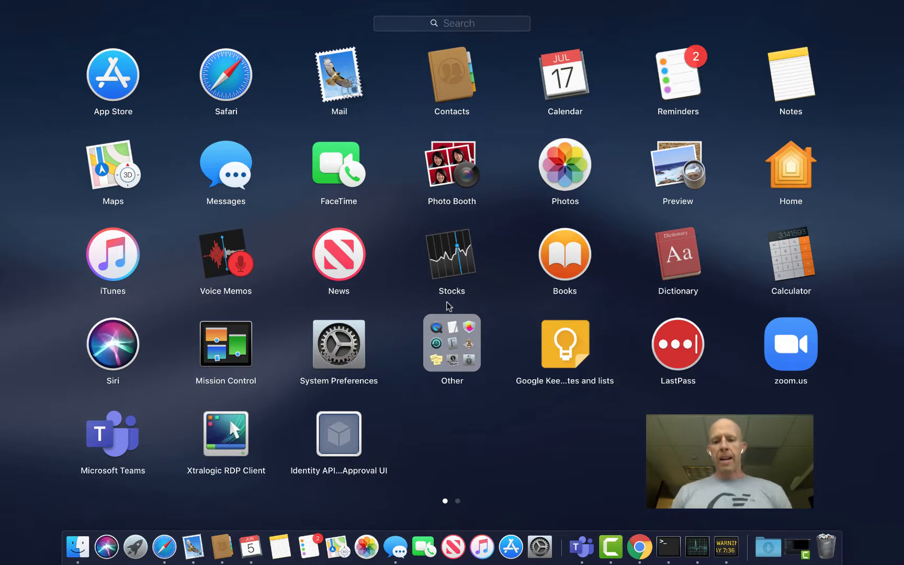
scroll(501, 343, "right", 3)
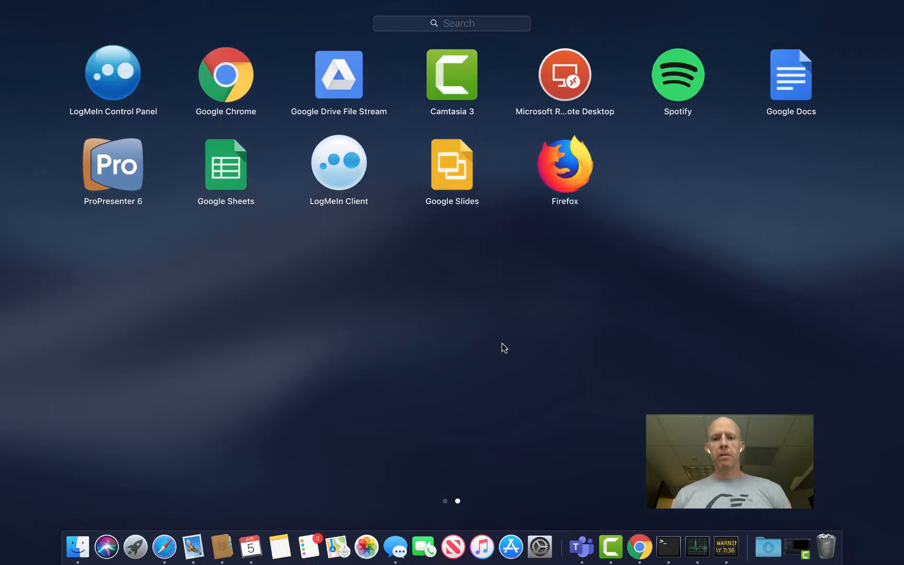
left_click(558, 173)
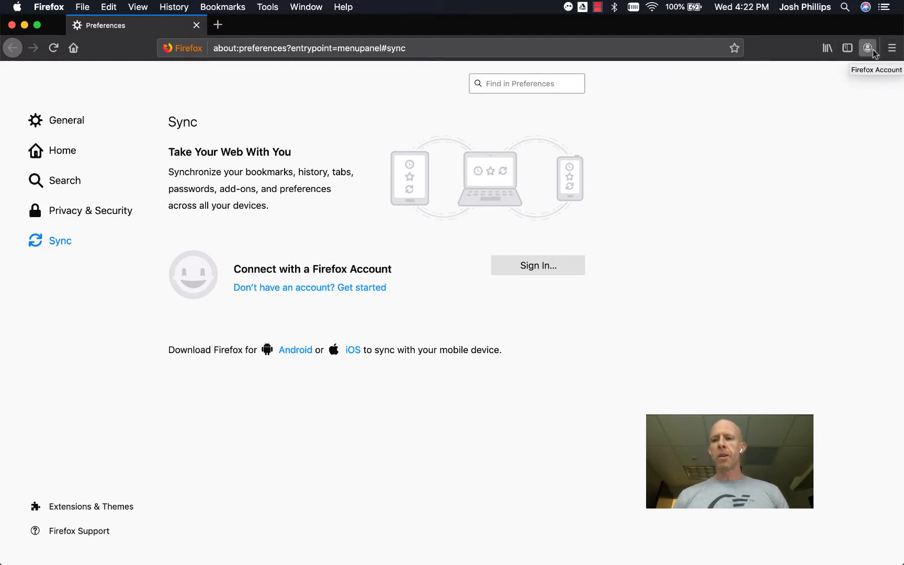
left_click(890, 48)
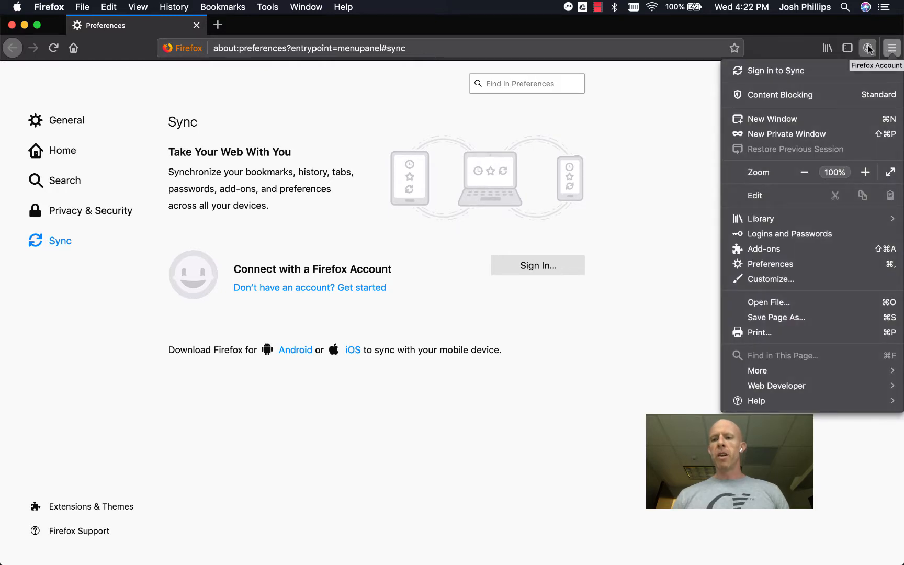
left_click(867, 49)
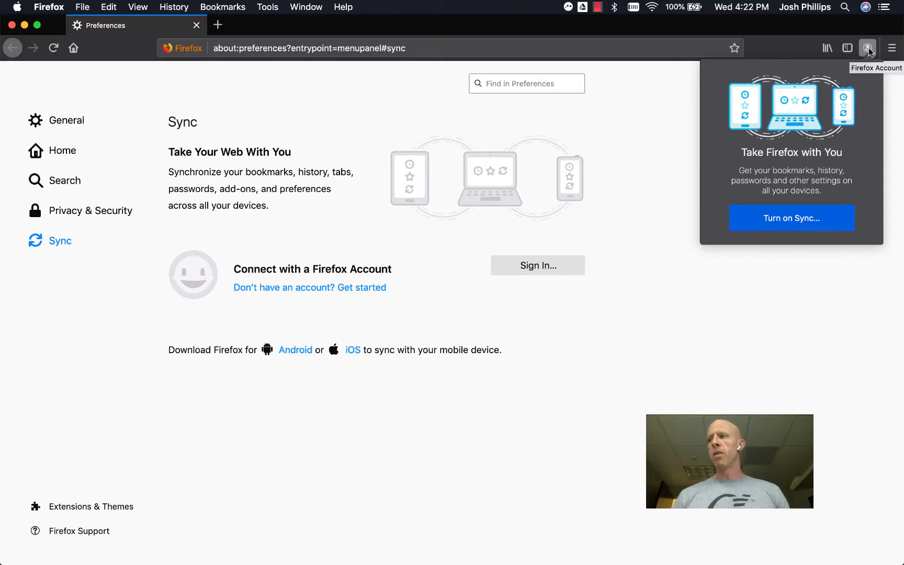
left_click(891, 48)
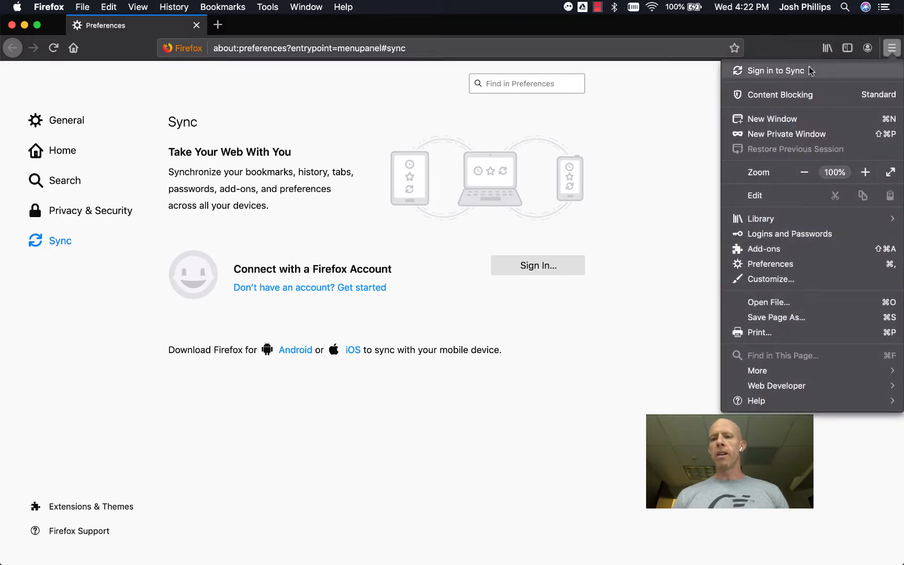
left_click(780, 73)
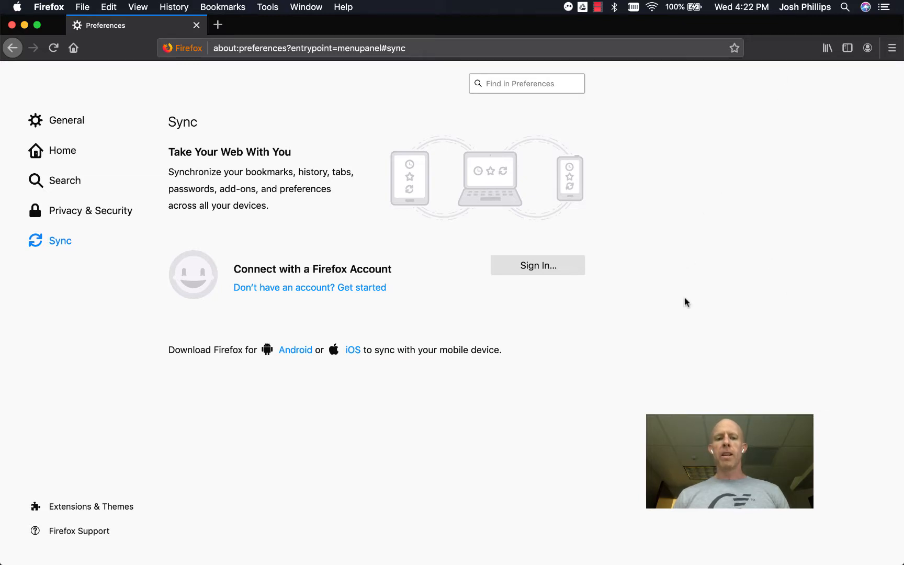
left_click(870, 45)
left_click(787, 214)
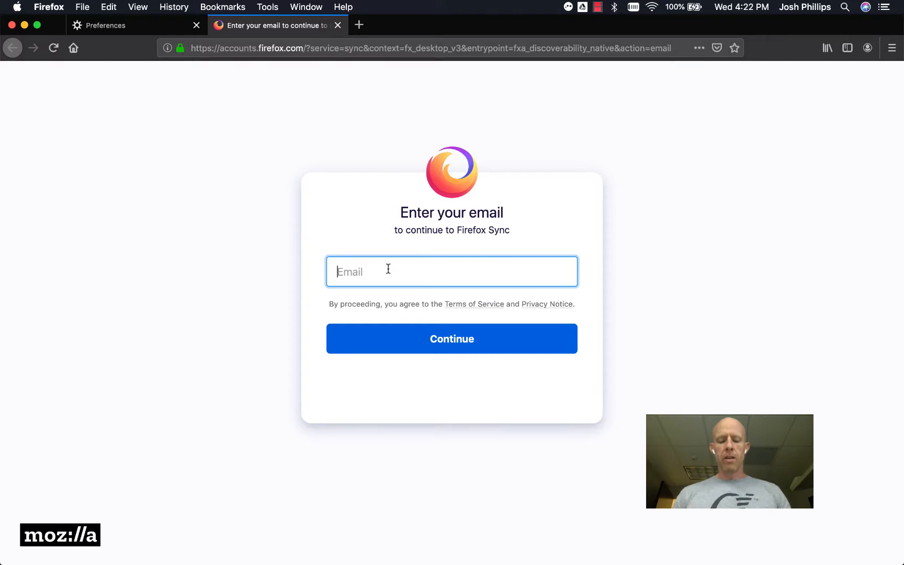
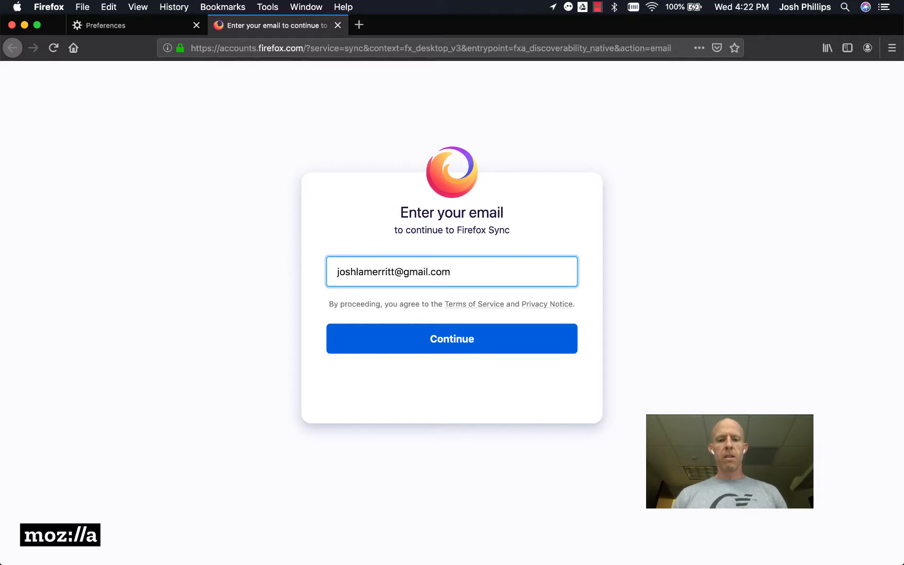
Step: Register a Firefox Account with the Gmail address, a password entered twice and age 41
left_click(449, 343)
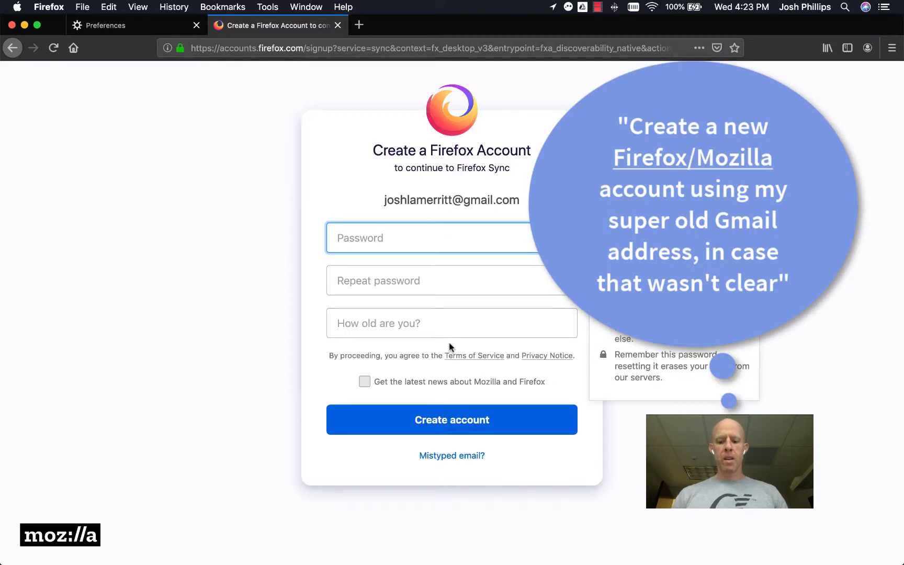
type("••••")
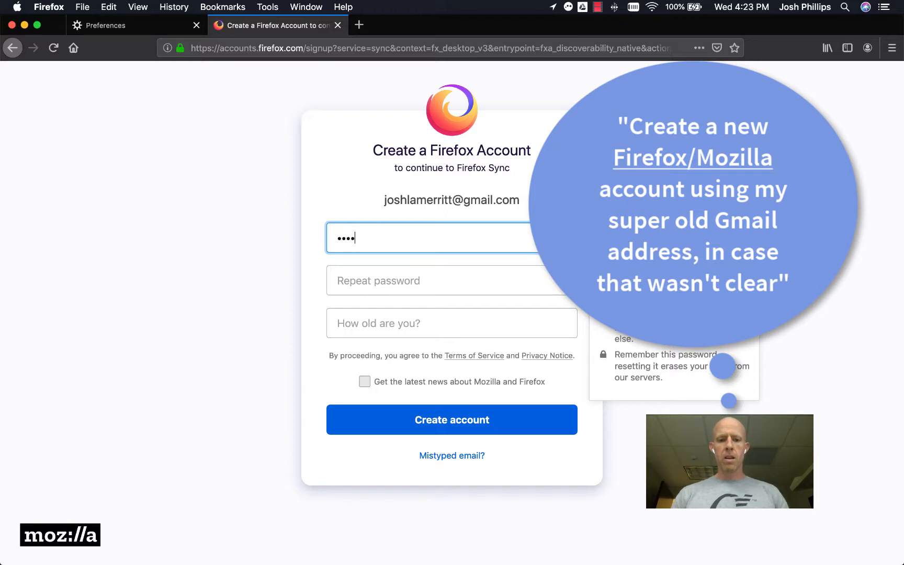
type("••••")
key("Tab")
type("••")
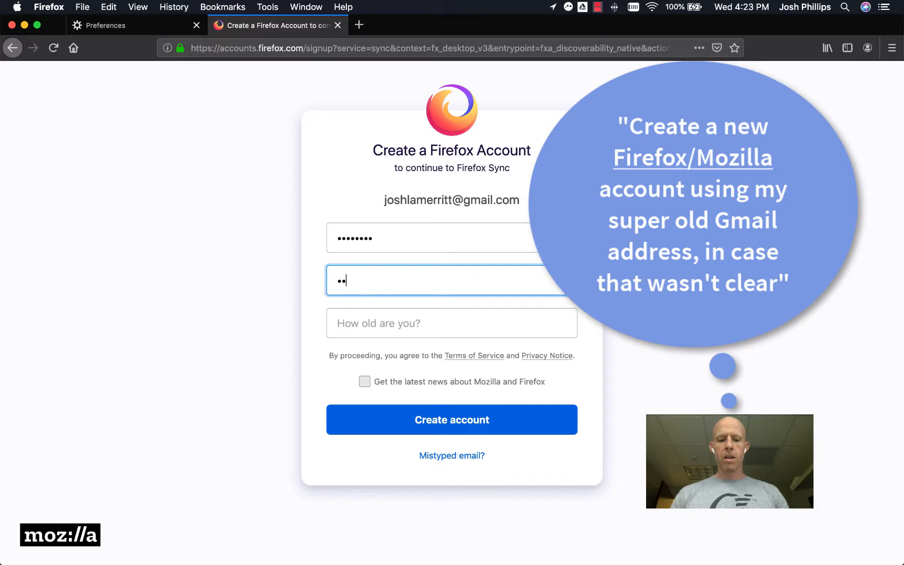
type("••••••")
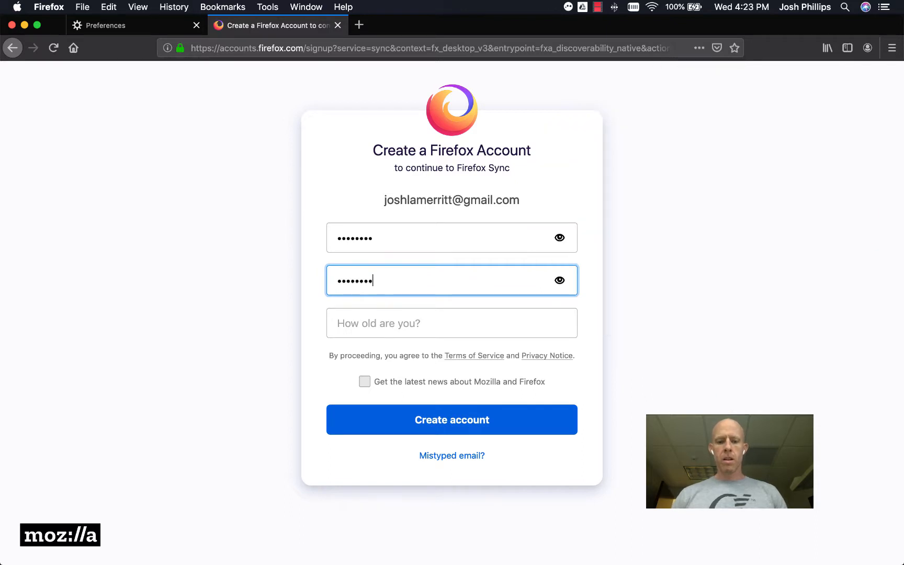
left_click(413, 322)
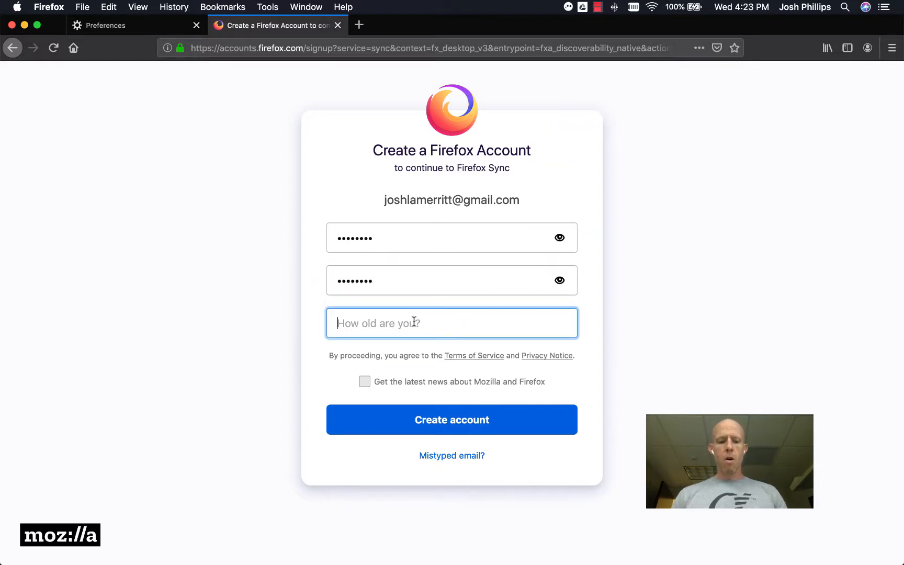
type("41")
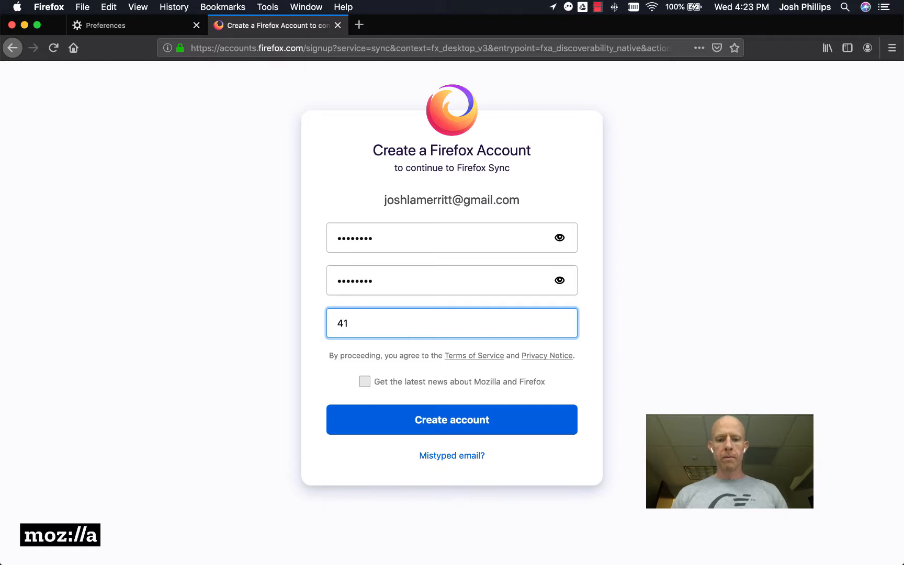
left_click(458, 420)
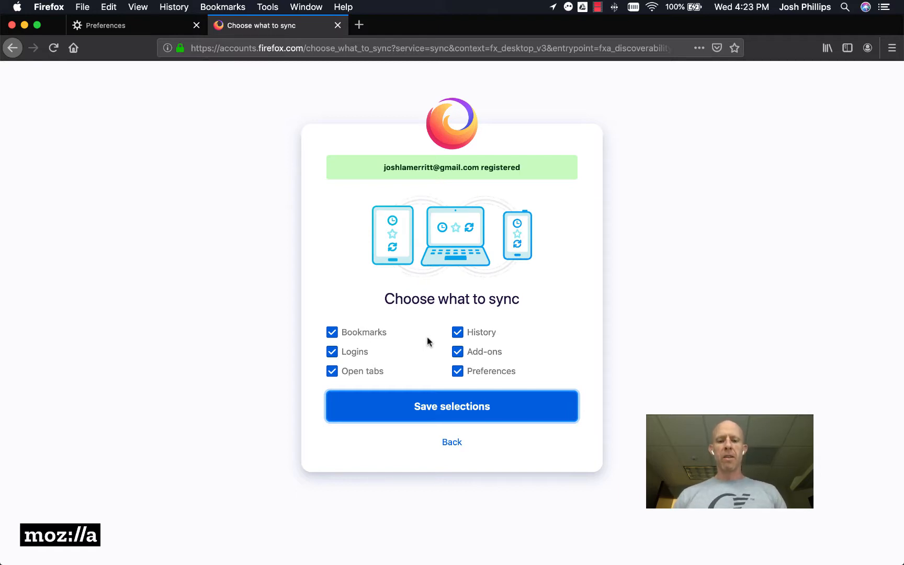
Step: Save the sync selections, then sign in to Gmail with the account's email and password
left_click(454, 410)
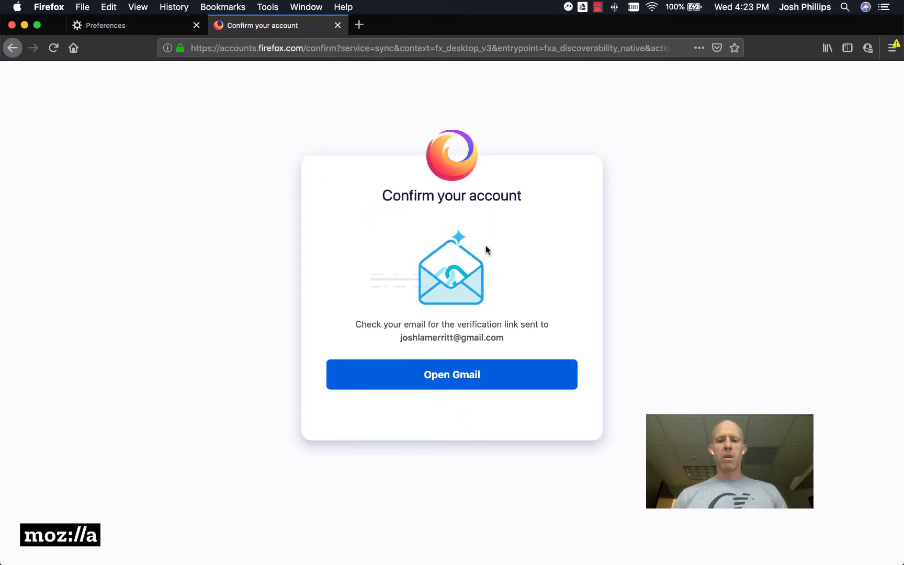
left_click(461, 378)
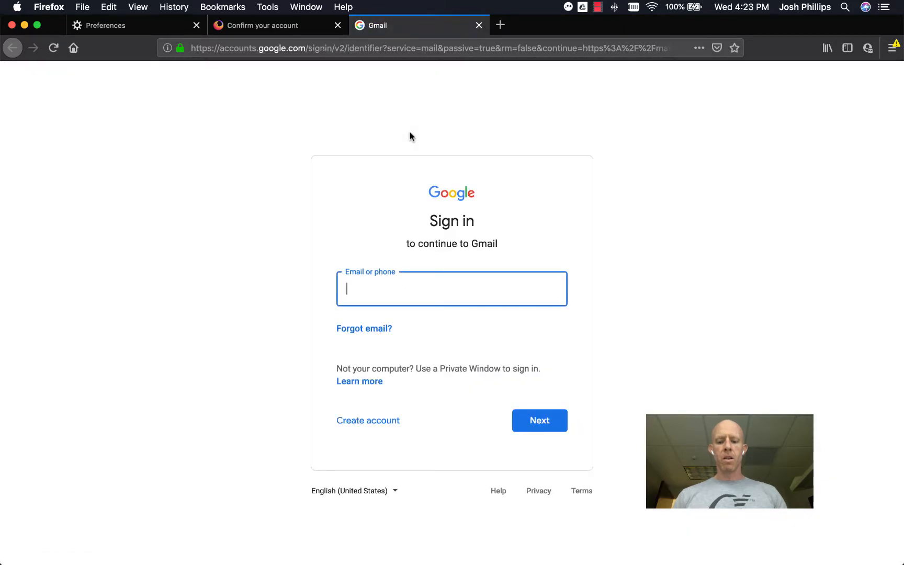
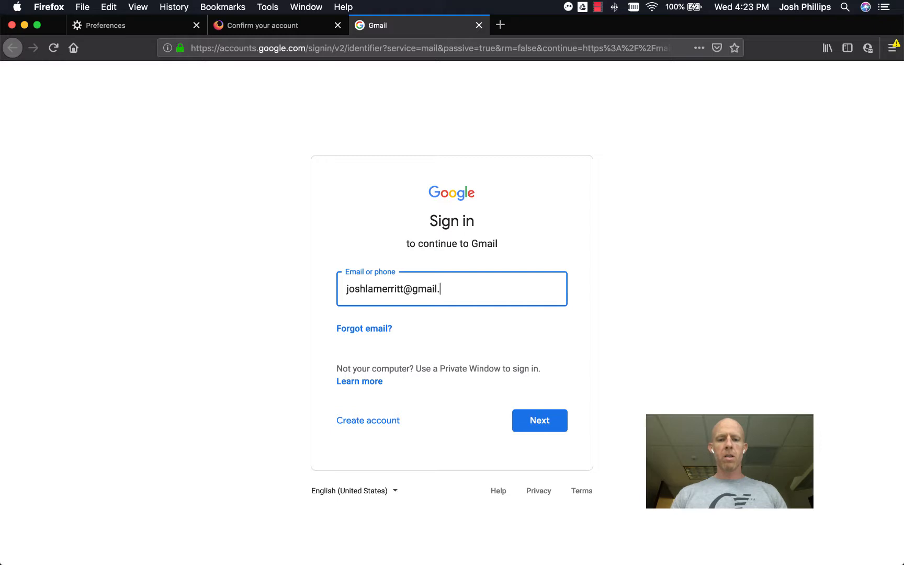
left_click(541, 421)
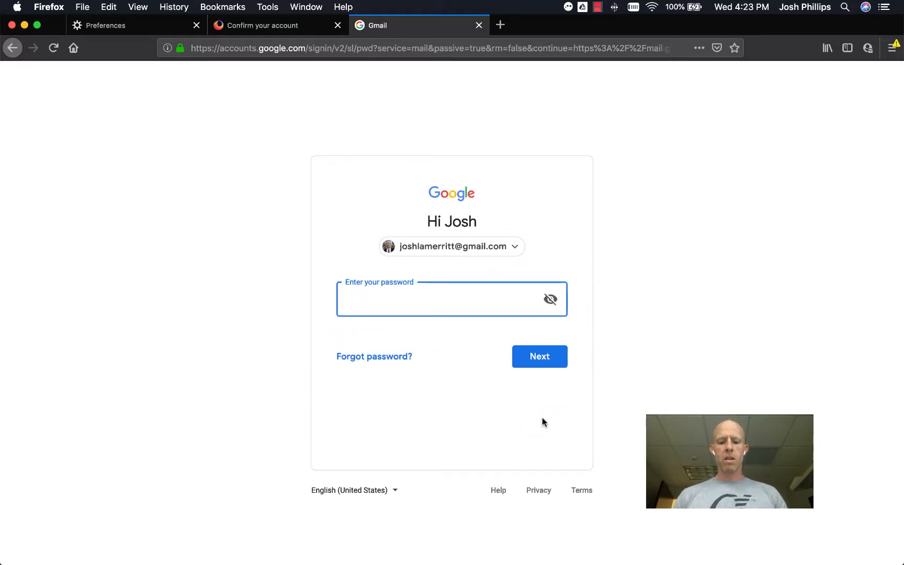
type("••••••••")
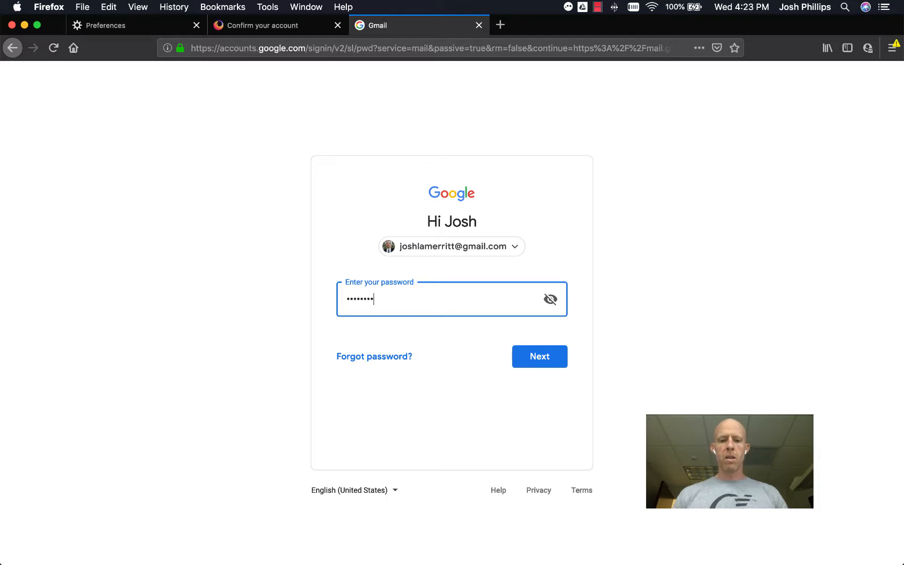
left_click(537, 356)
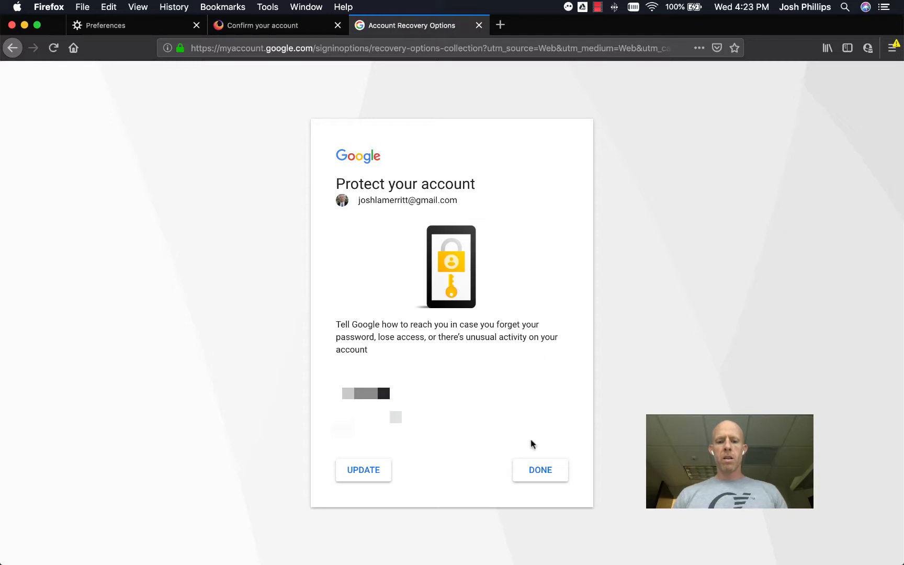
left_click(543, 472)
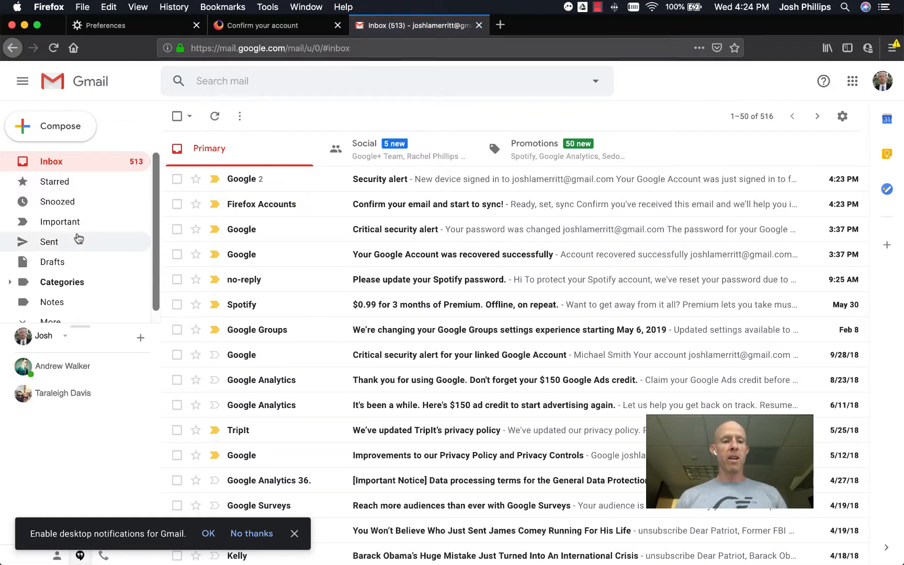
Step: Follow the Verify email link in the Firefox Accounts confirmation email, then go to Firefox Monitor
scroll(79, 238, "down", 1)
scroll(78, 238, "up", 1)
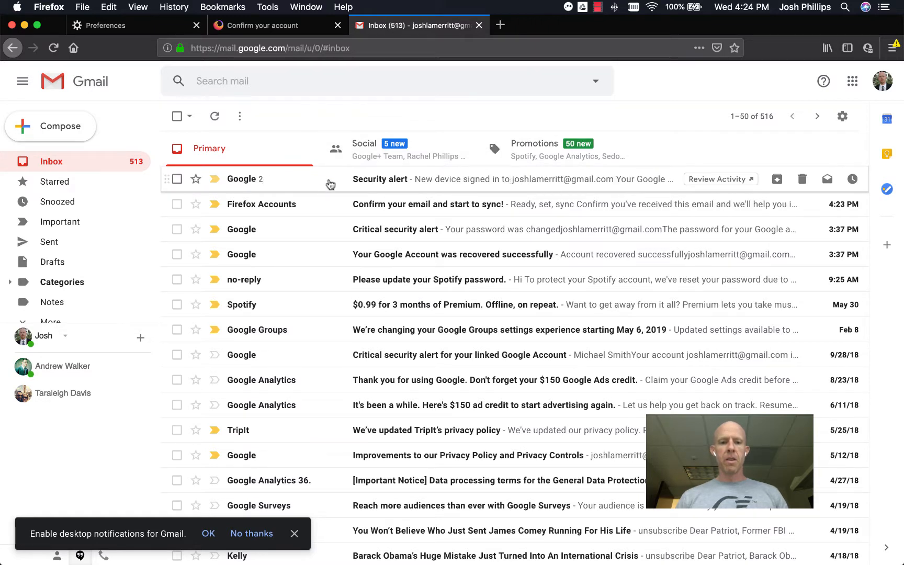
left_click(41, 162)
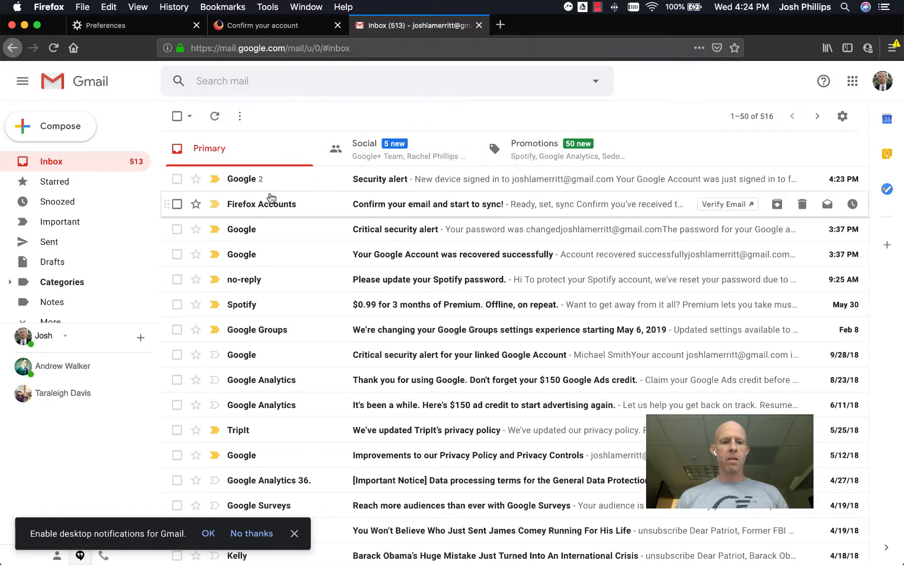
left_click(380, 208)
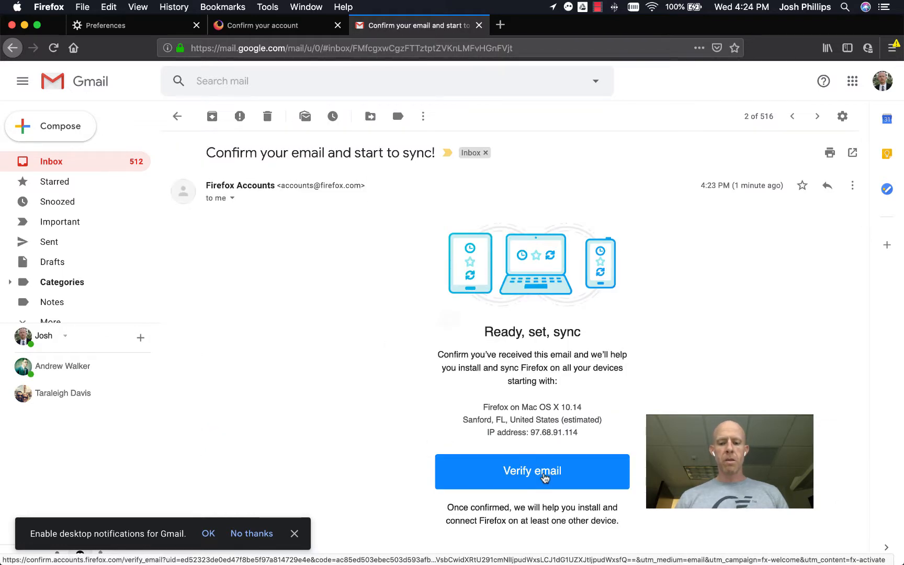
right_click(544, 477)
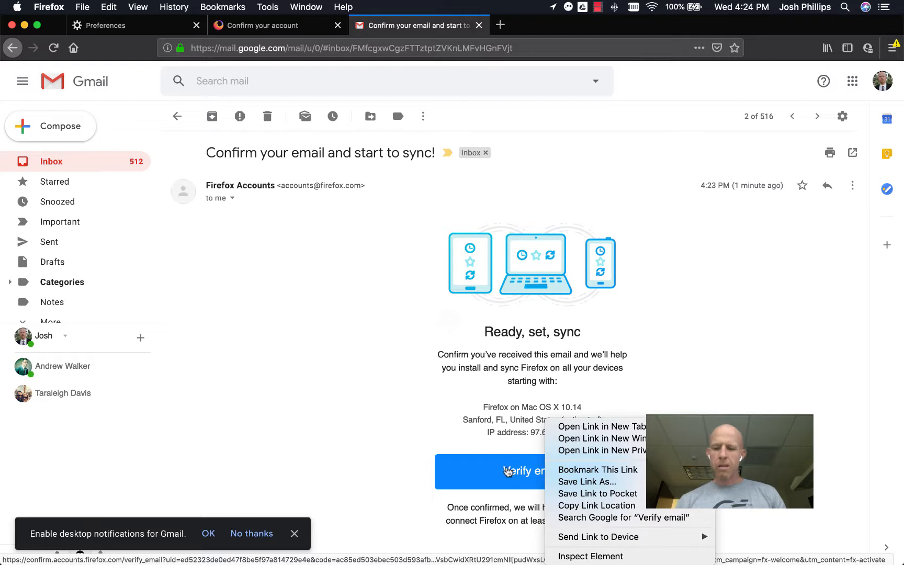
left_click(507, 470)
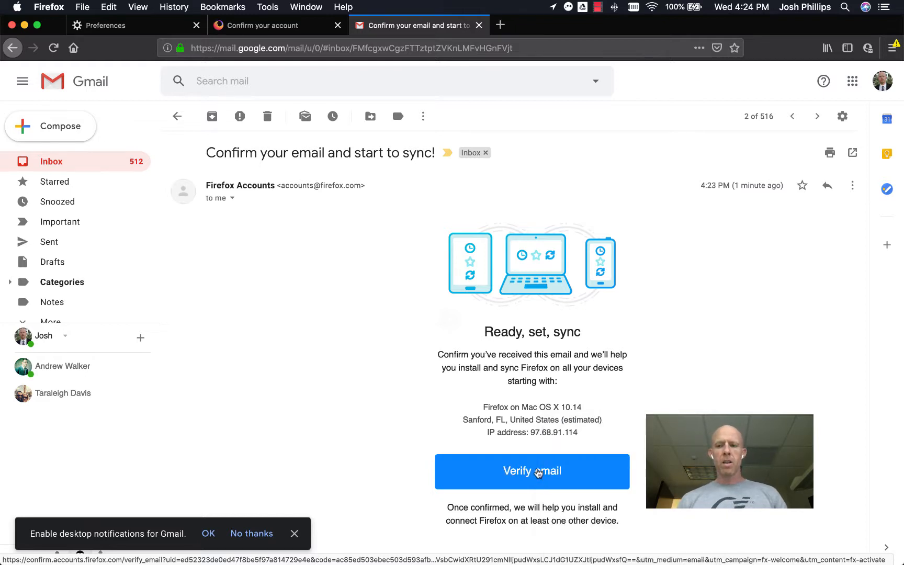
left_click(537, 472)
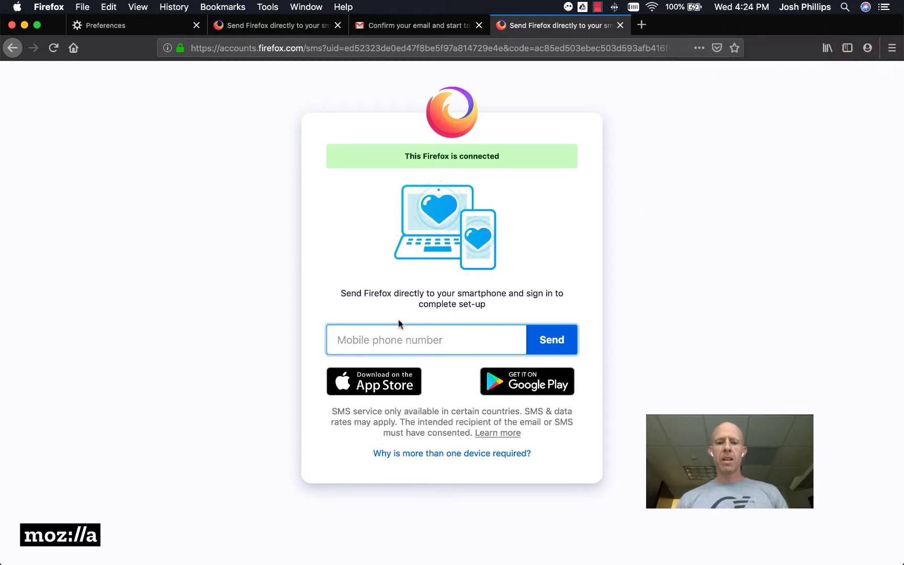
left_click(891, 48)
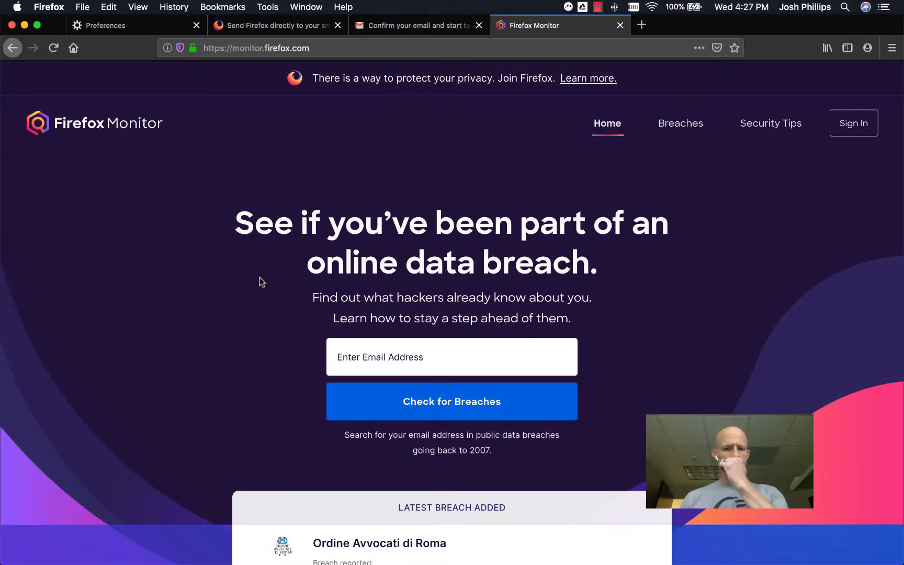
Step: Sign in to monitor.firefox.com with the existing Firefox account to view the breach summary
left_click(317, 48)
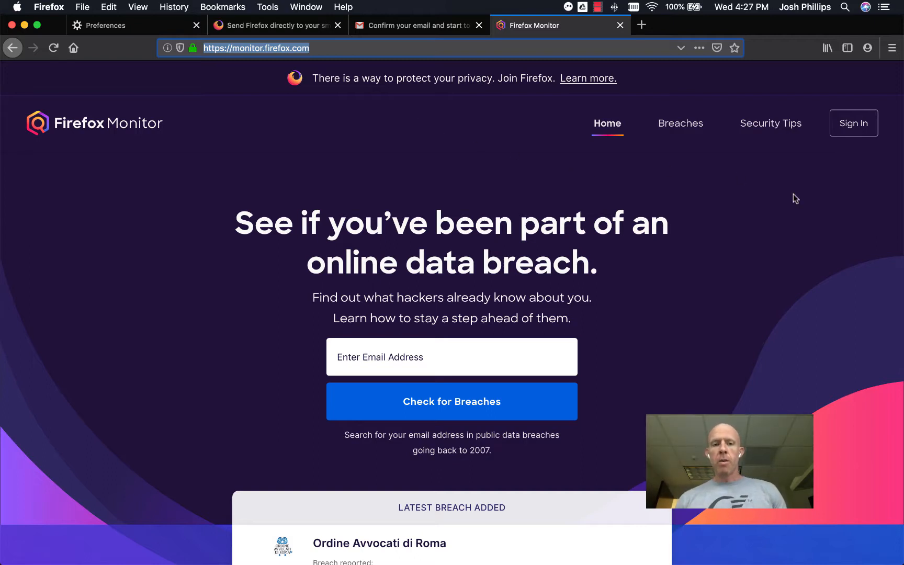
left_click(863, 117)
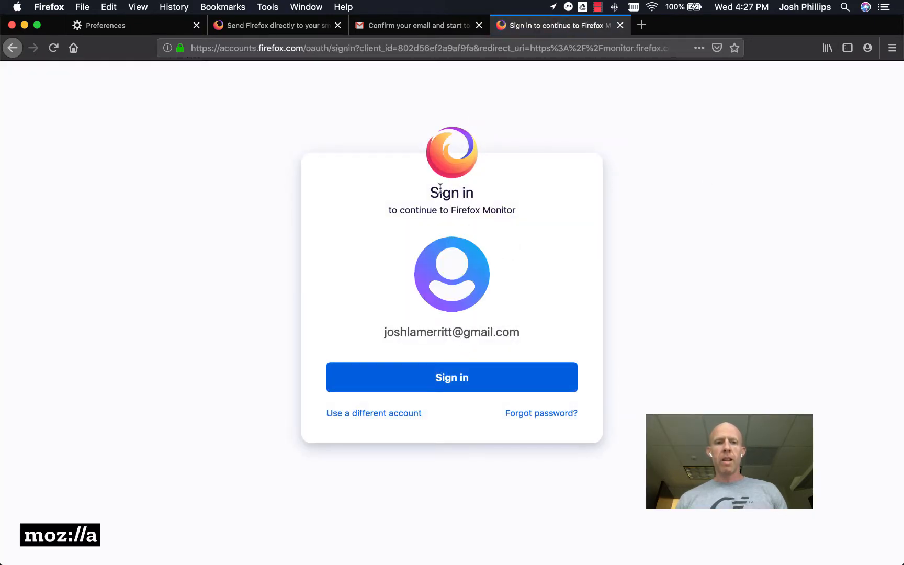
left_click(455, 381)
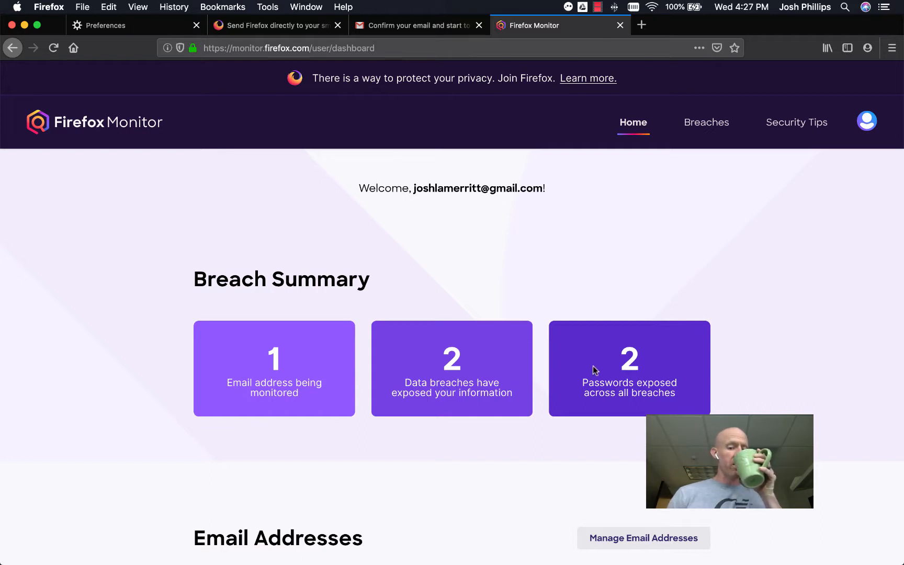
scroll(593, 369, "down", 10)
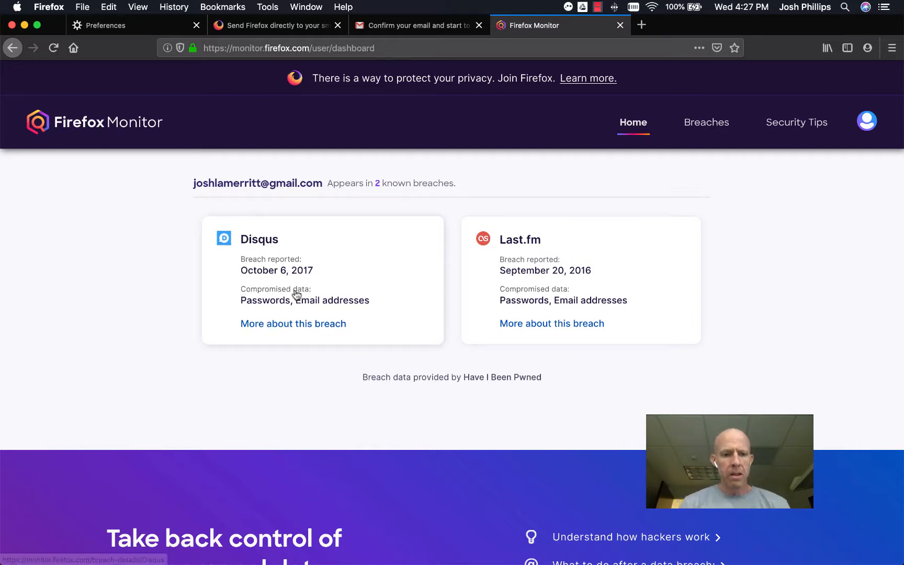
left_click(261, 241)
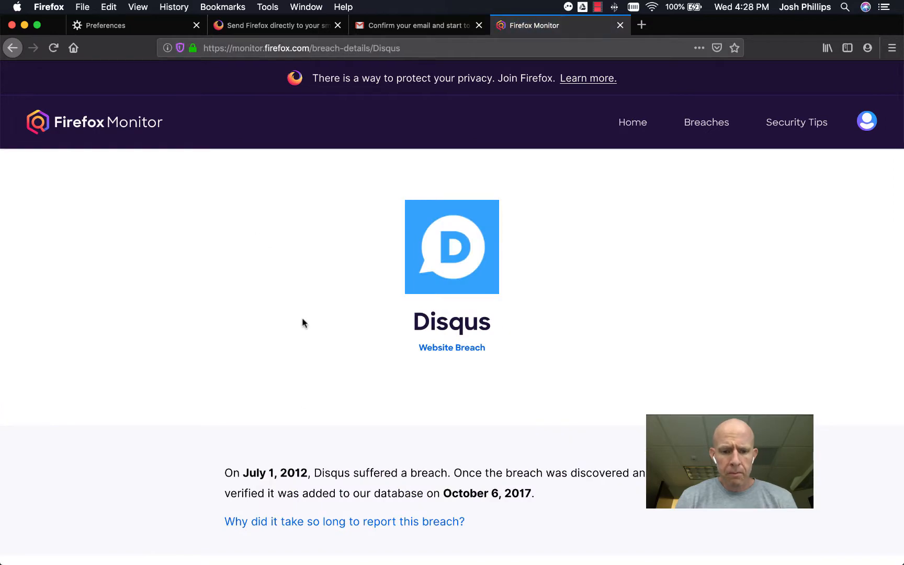
scroll(302, 322, "down", 2)
scroll(301, 320, "down", 3)
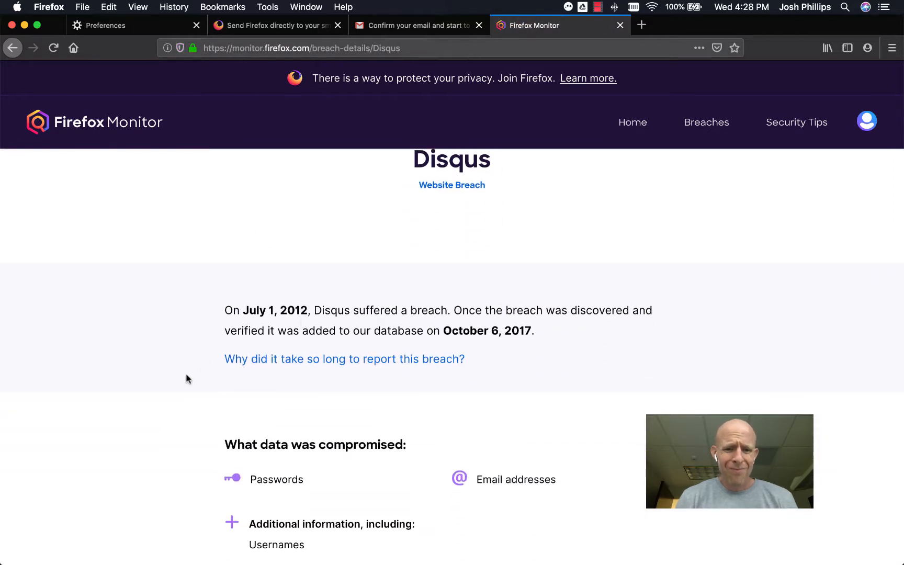
scroll(177, 380, "down", 5)
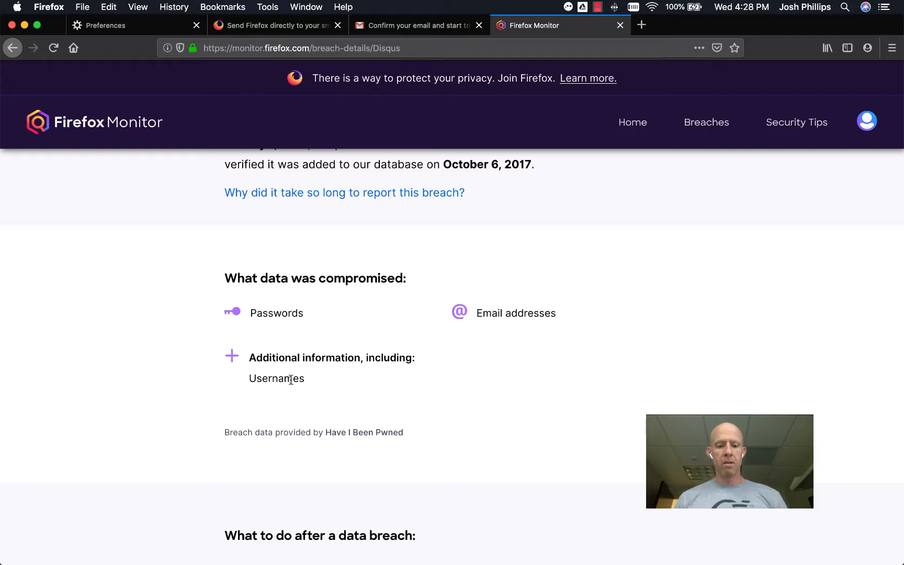
scroll(207, 402, "down", 5)
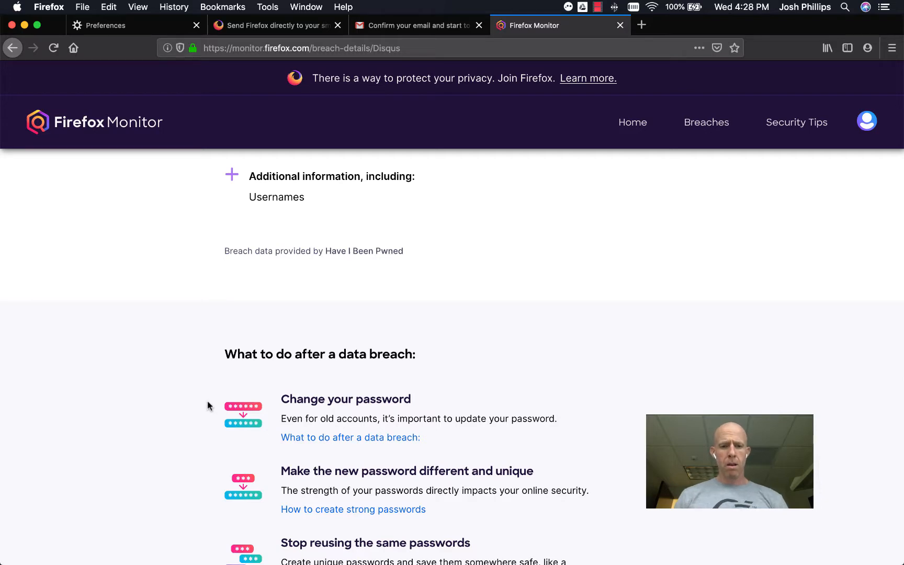
scroll(207, 406, "down", 3)
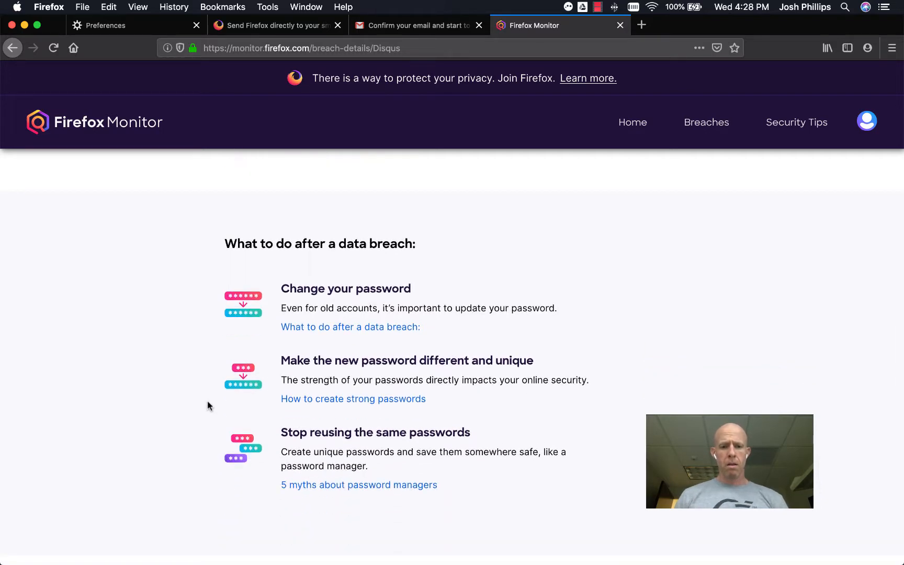
scroll(207, 405, "up", 15)
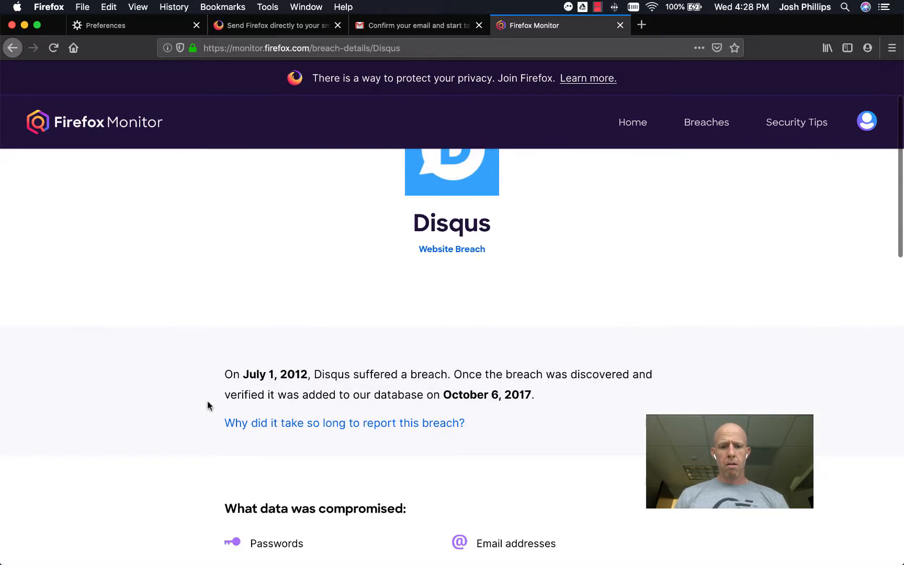
scroll(207, 405, "up", 3)
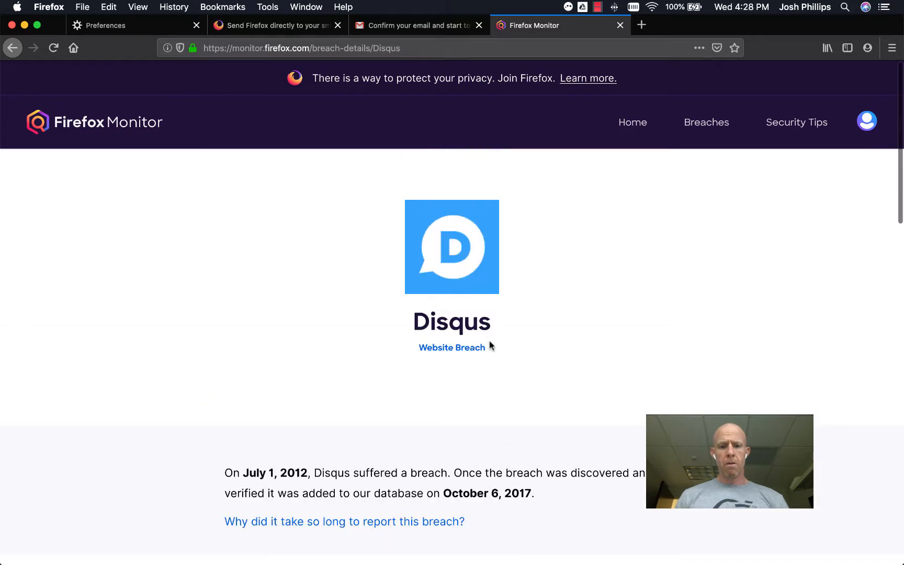
left_click(463, 350)
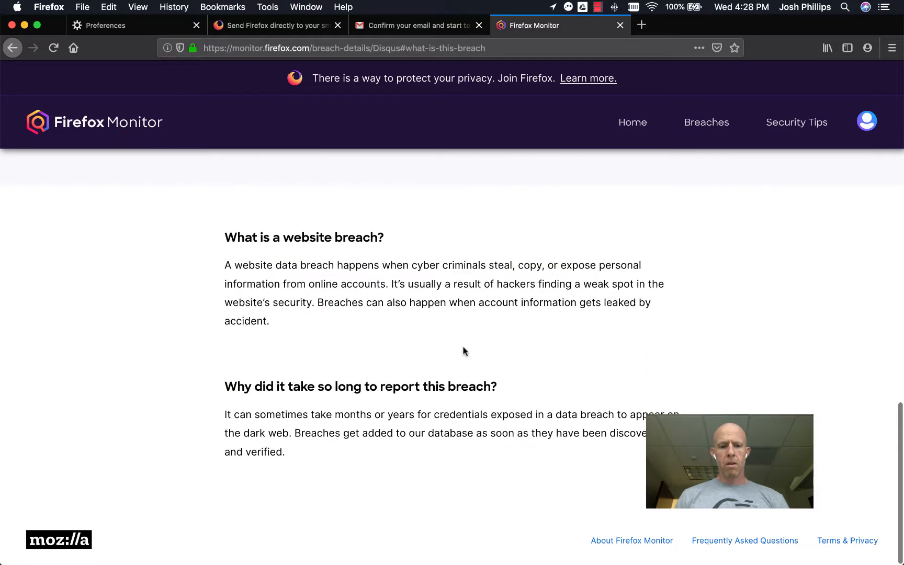
left_click(14, 50)
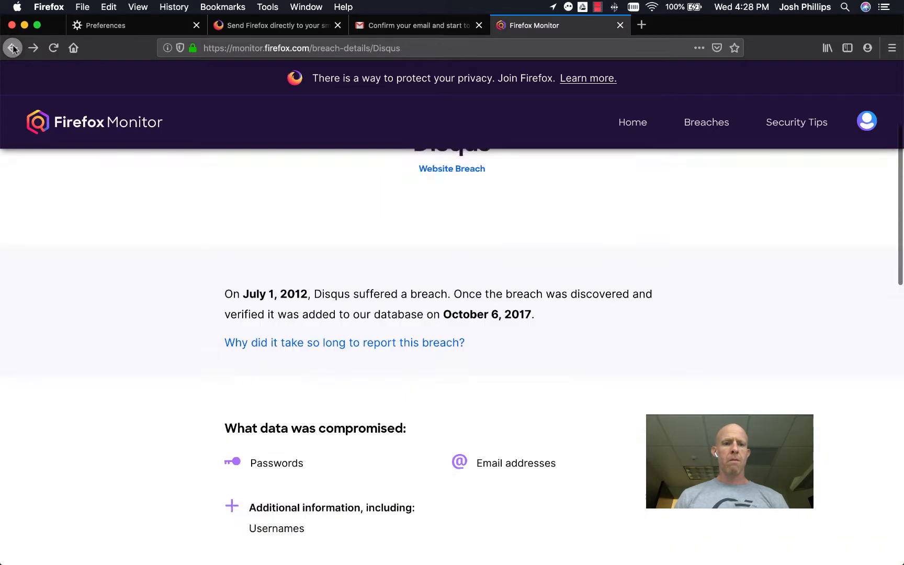
left_click(10, 49)
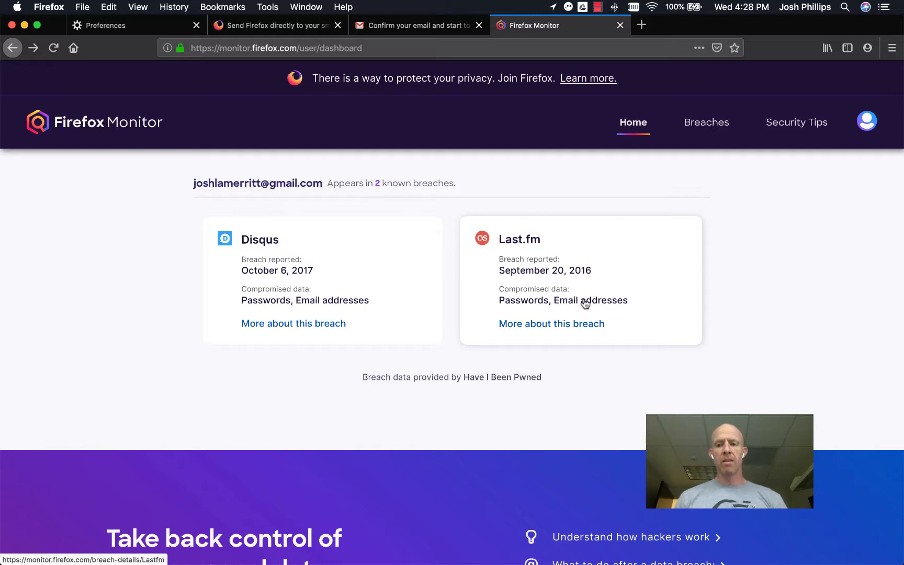
Step: Open Manage Email Addresses from the Monitor dashboard and focus the Add a new email address field
scroll(584, 303, "up", 10)
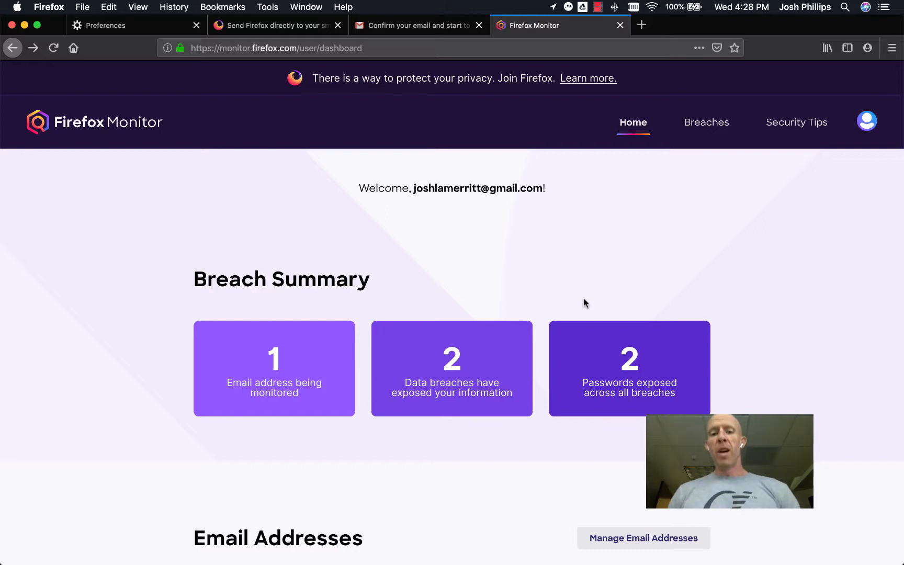
scroll(584, 302, "down", 5)
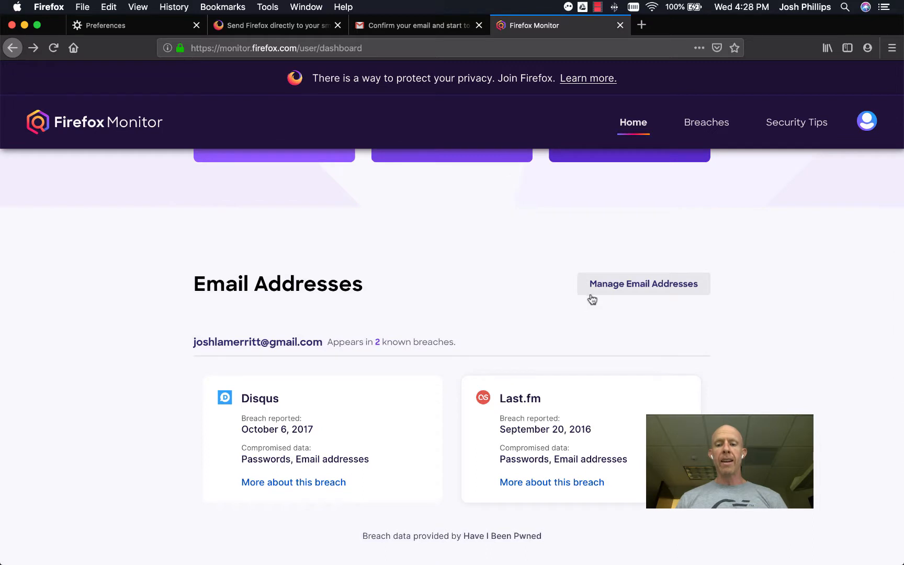
left_click(626, 283)
scroll(623, 280, "down", 2)
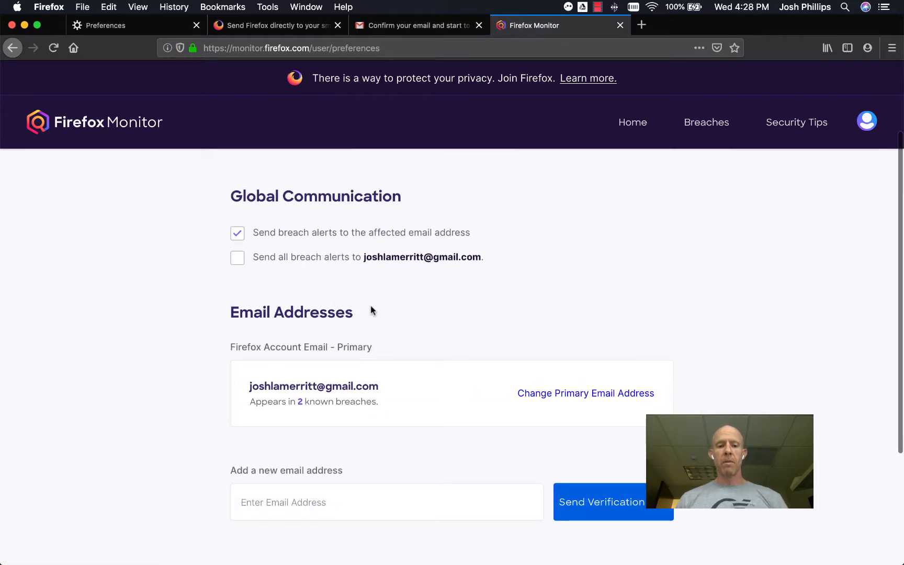
scroll(424, 356, "down", 3)
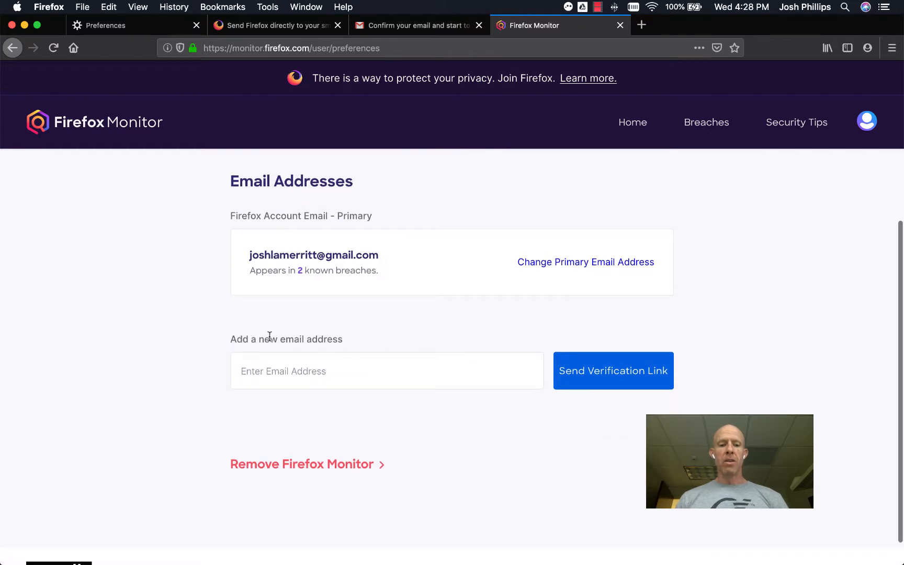
left_click_drag(232, 339, 341, 339)
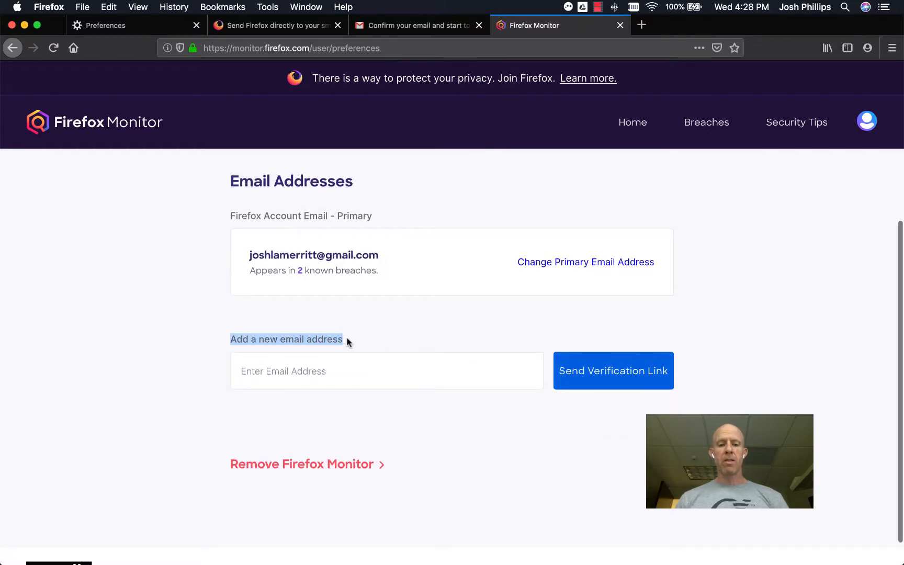
left_click(280, 372)
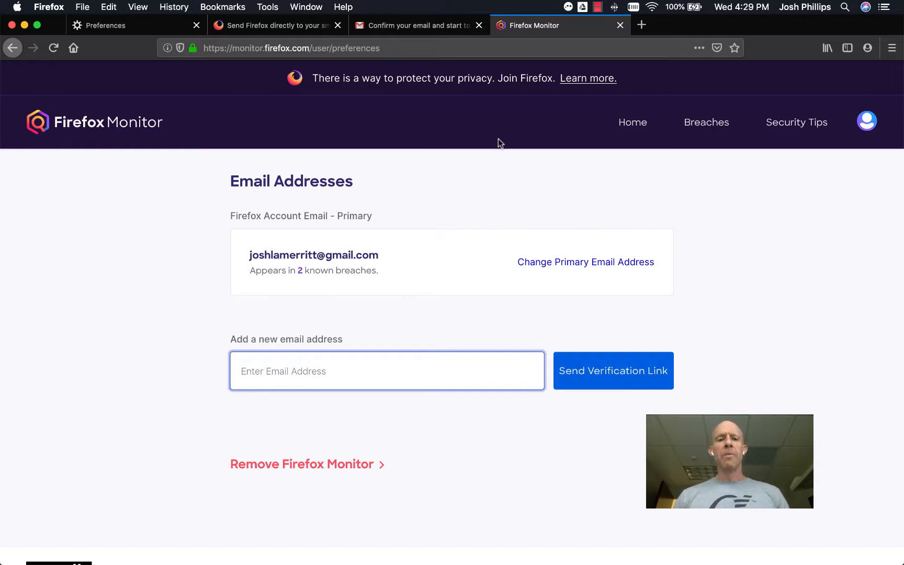
Step: Search Google for 'lastpass' and open the official LastPass website from the results
left_click(425, 48)
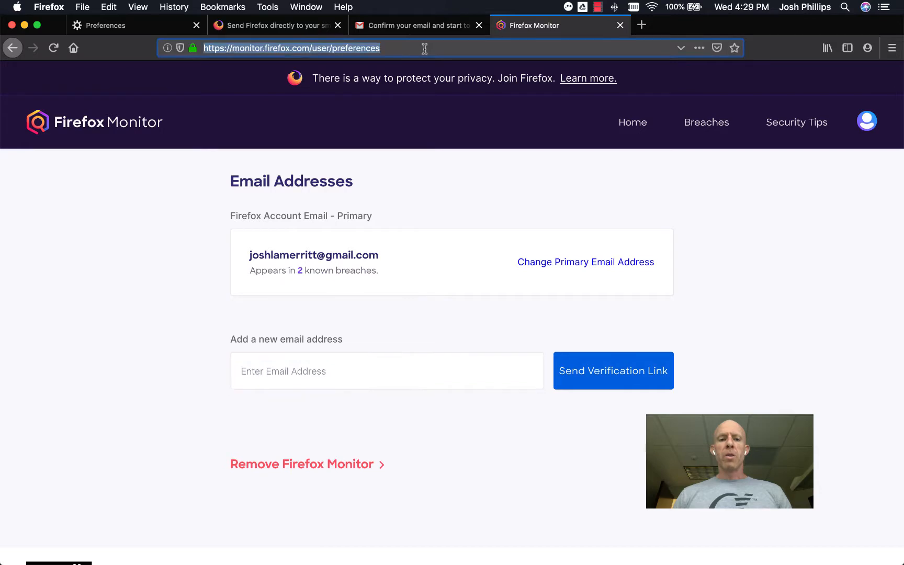
type("last")
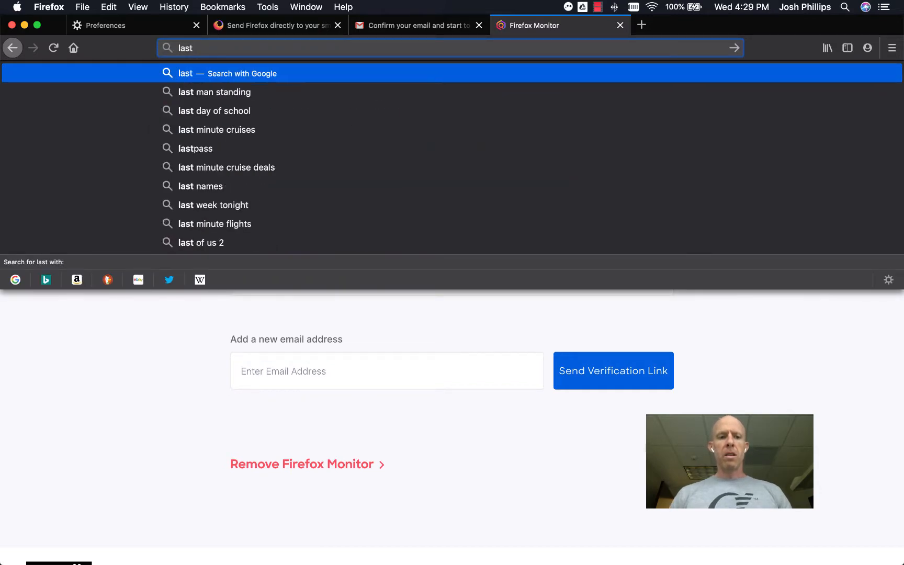
type("pass")
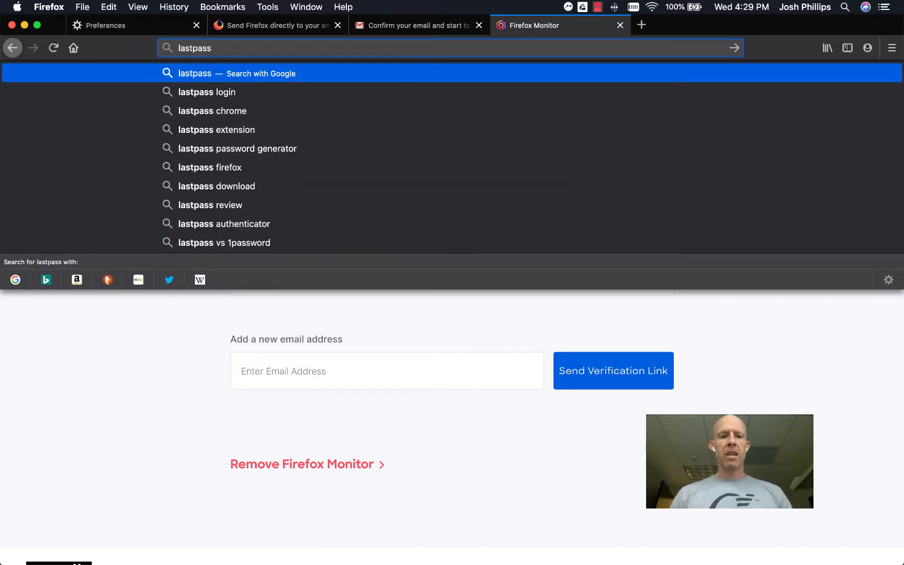
key("Return")
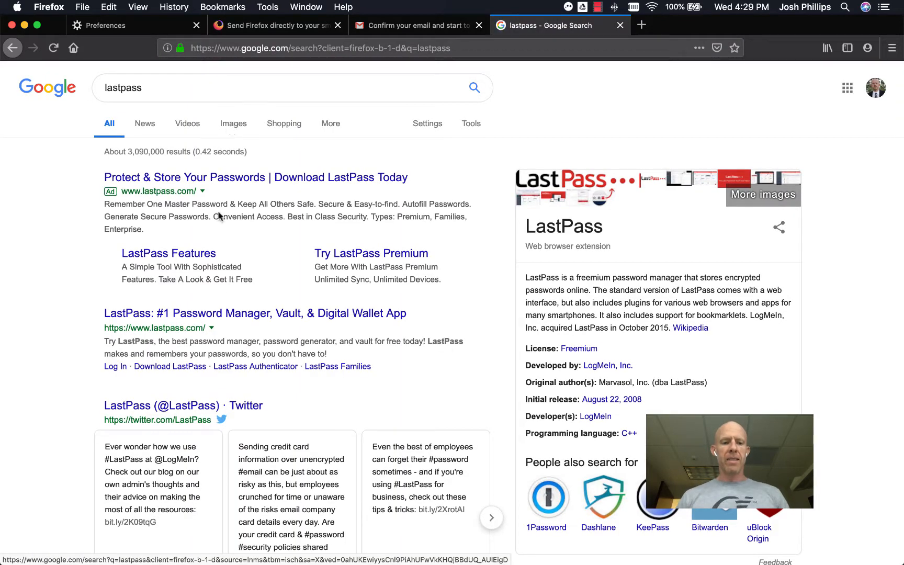
left_click(230, 314)
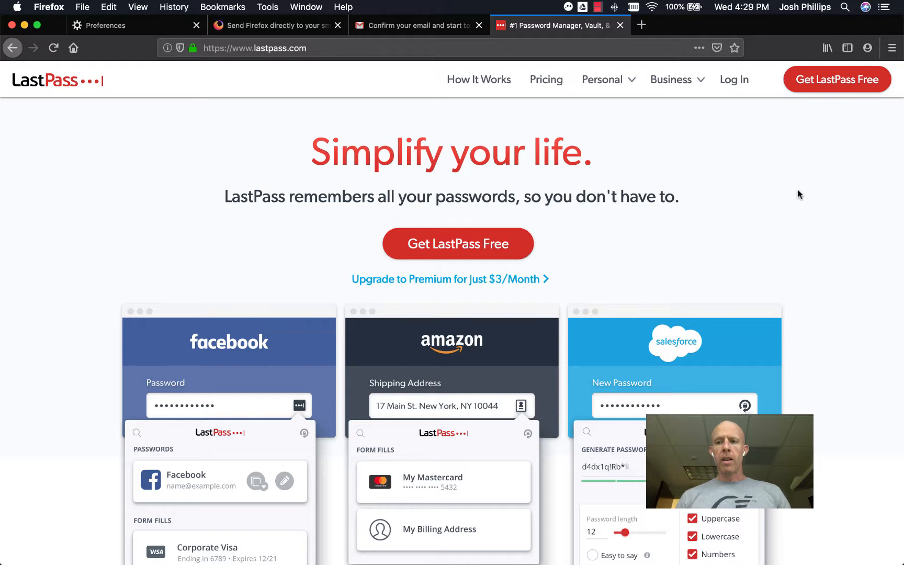
Step: Choose Get LastPass Free on lastpass.com to reach the Create an account form
left_click(834, 81)
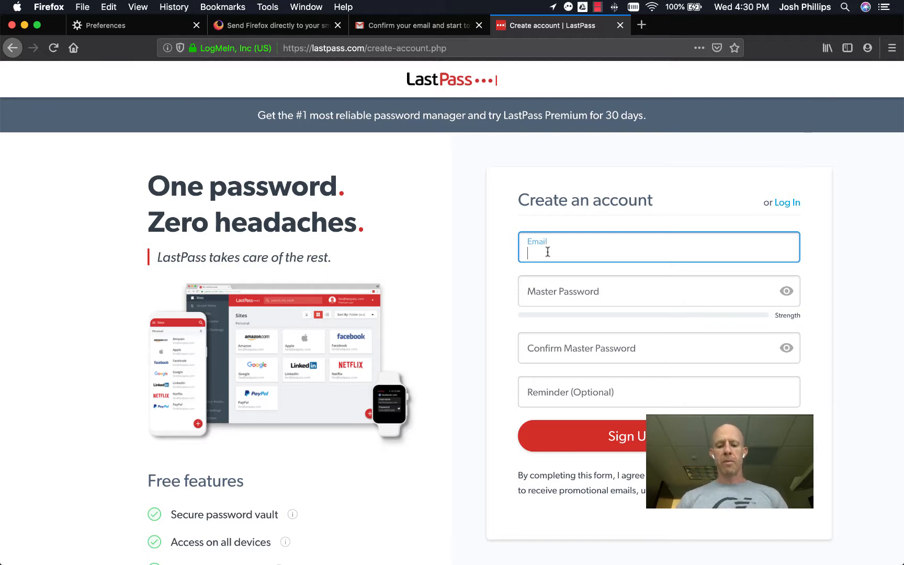
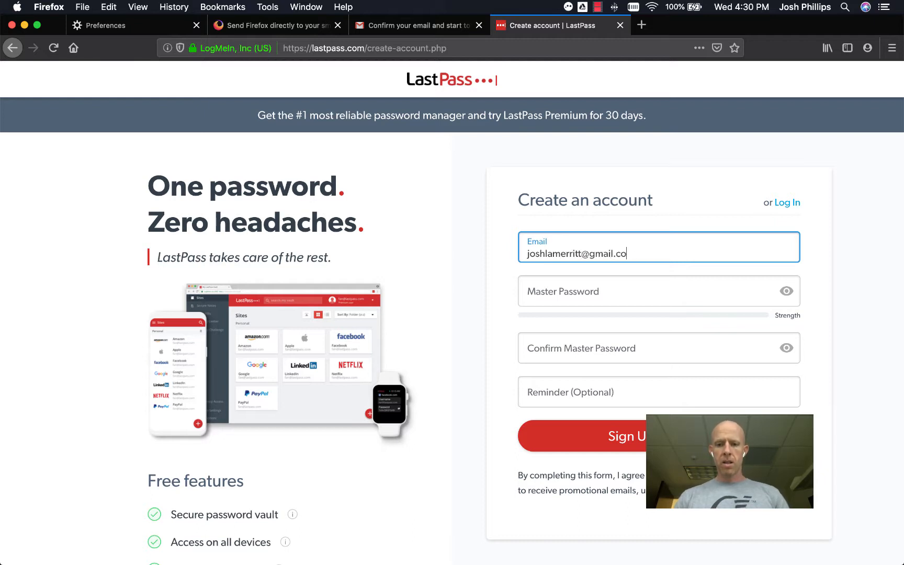
Step: Enter the Gmail address in the LastPass Email field, leaving the Master Password field focused but empty
left_click(556, 285)
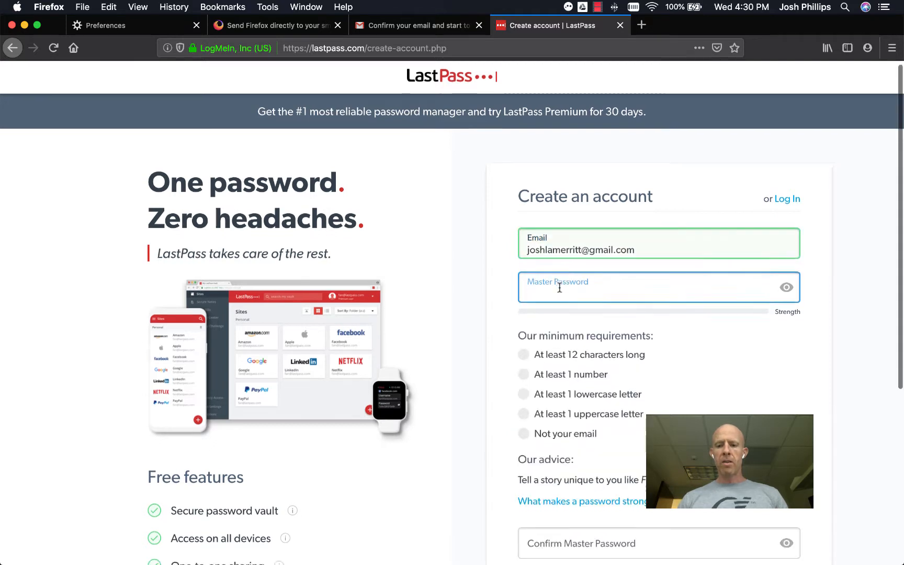
scroll(559, 287, "down", 2)
left_click(787, 251)
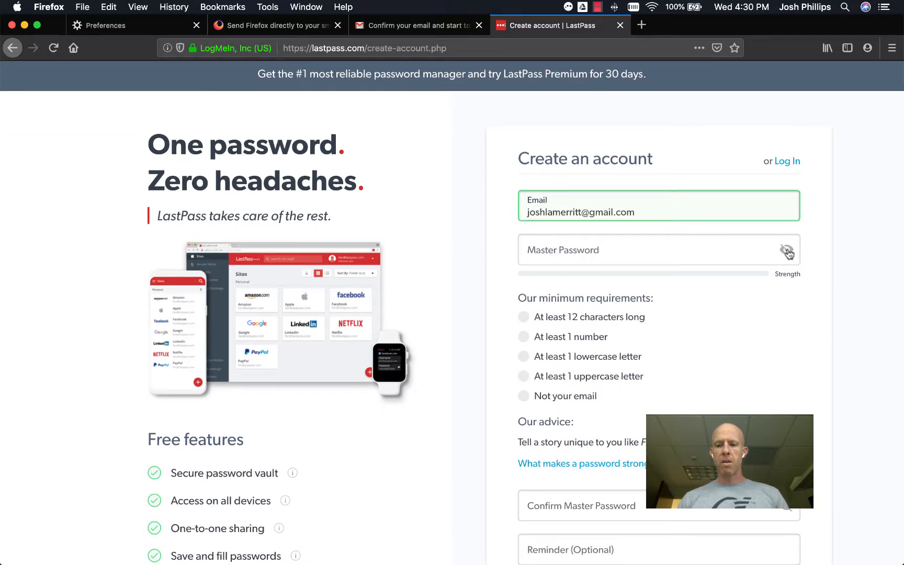
left_click(579, 251)
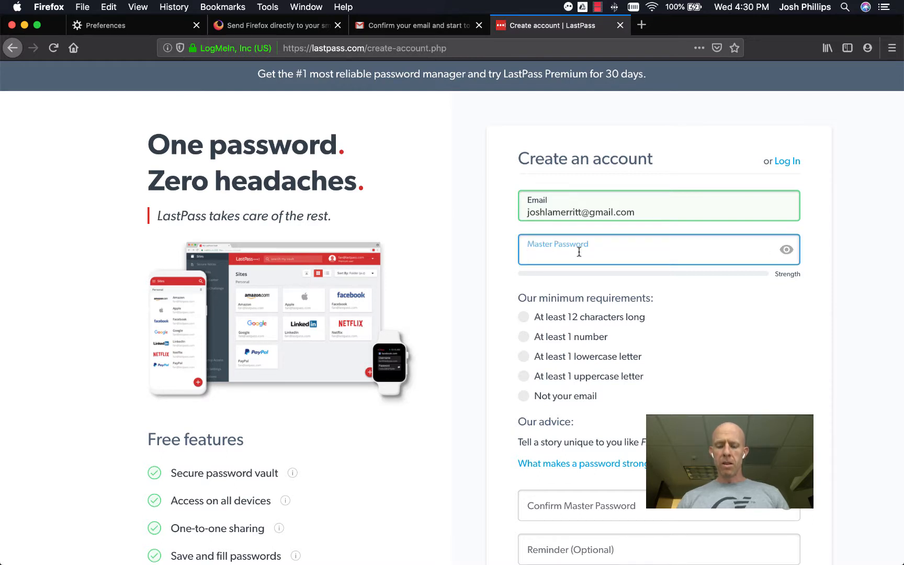
right_click(579, 252)
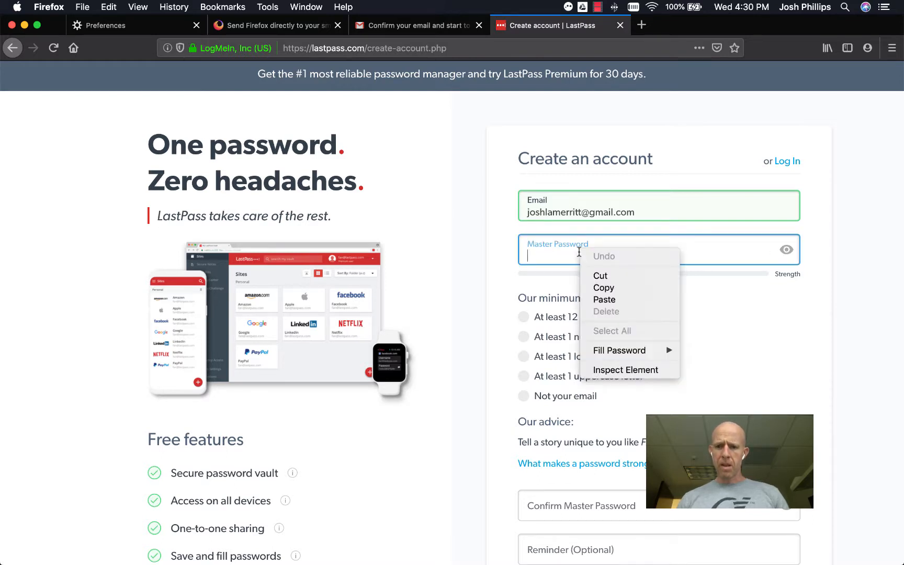
left_click(556, 251)
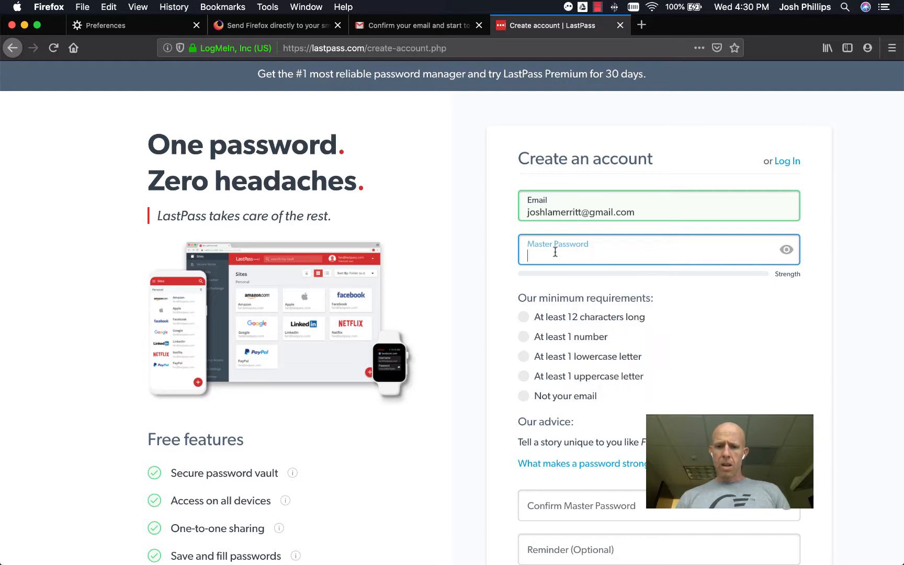
Step: Search 'password generator' in a new tab and open the passwordsgenerator.net Strong Random Password Generator
left_click(640, 24)
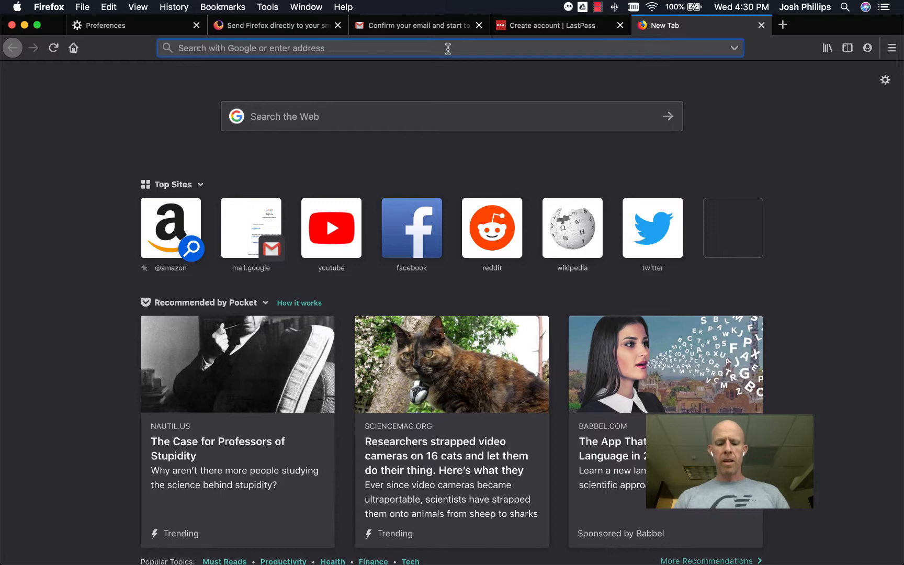
type("password generator")
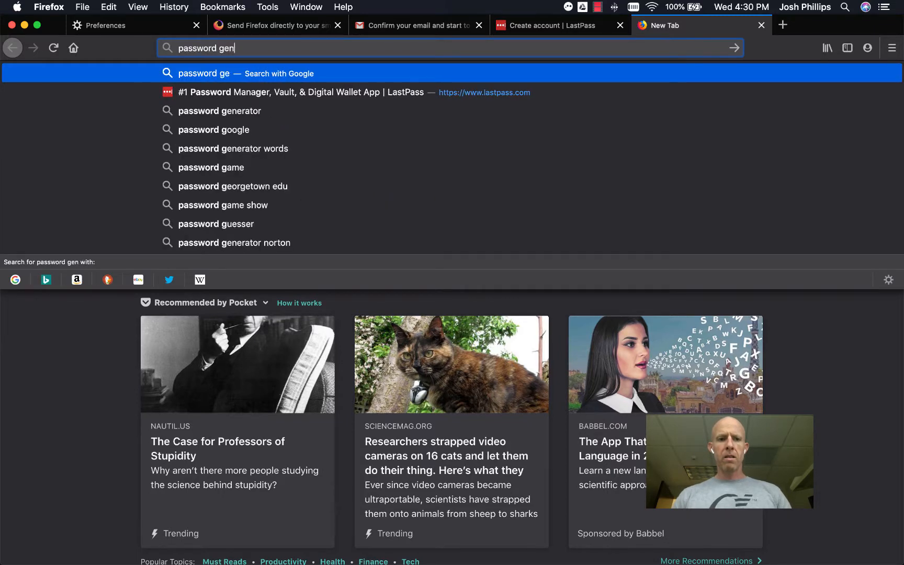
key("Return")
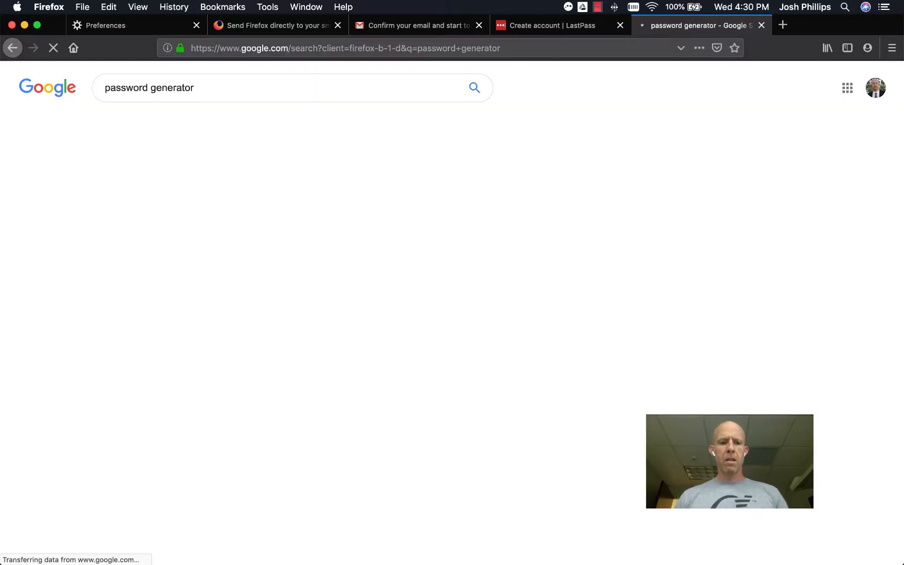
left_click(187, 178)
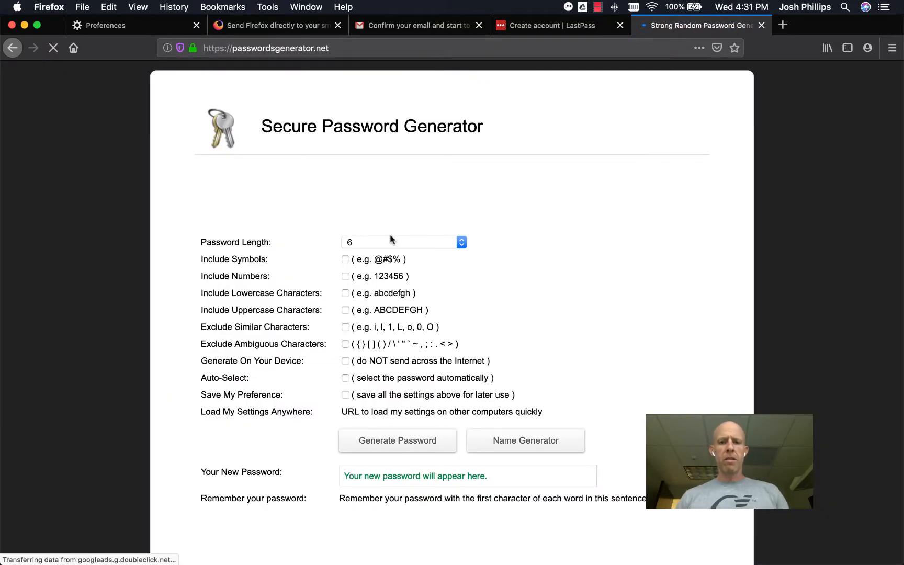
left_click(556, 29)
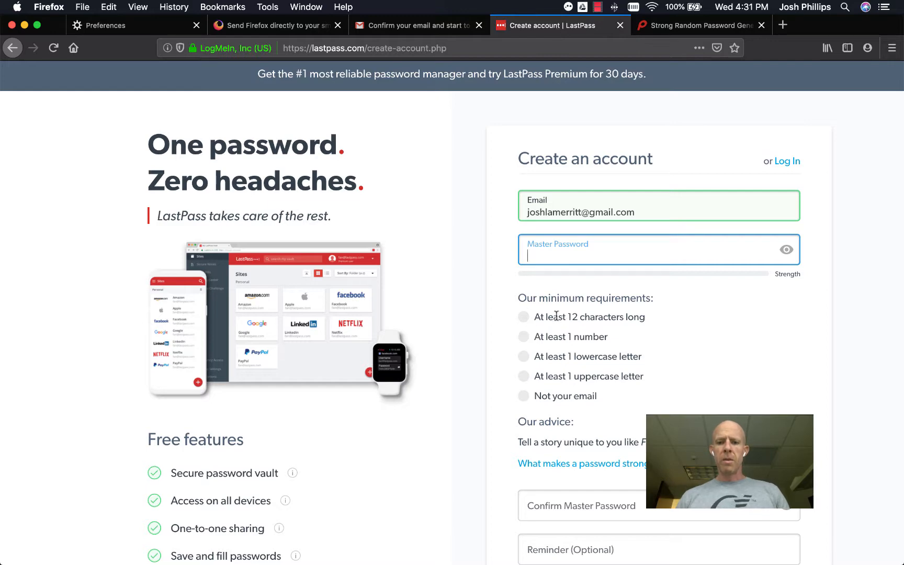
left_click(695, 27)
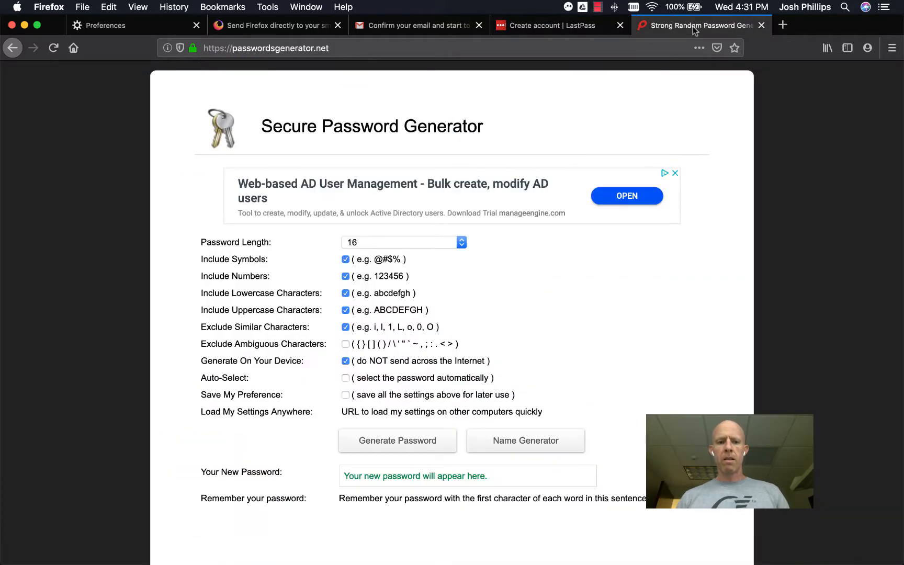
Step: Generate a 12-character random password and copy it
left_click(385, 243)
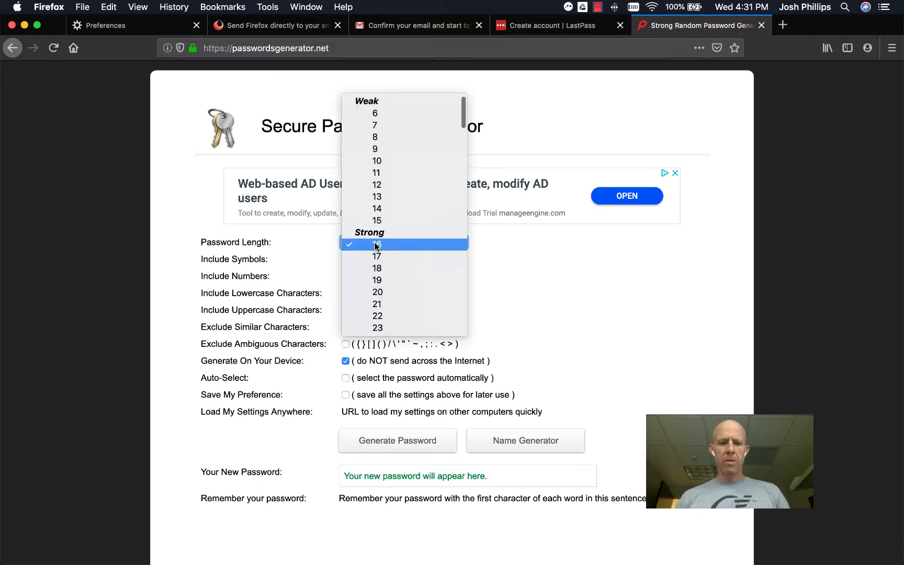
left_click(376, 185)
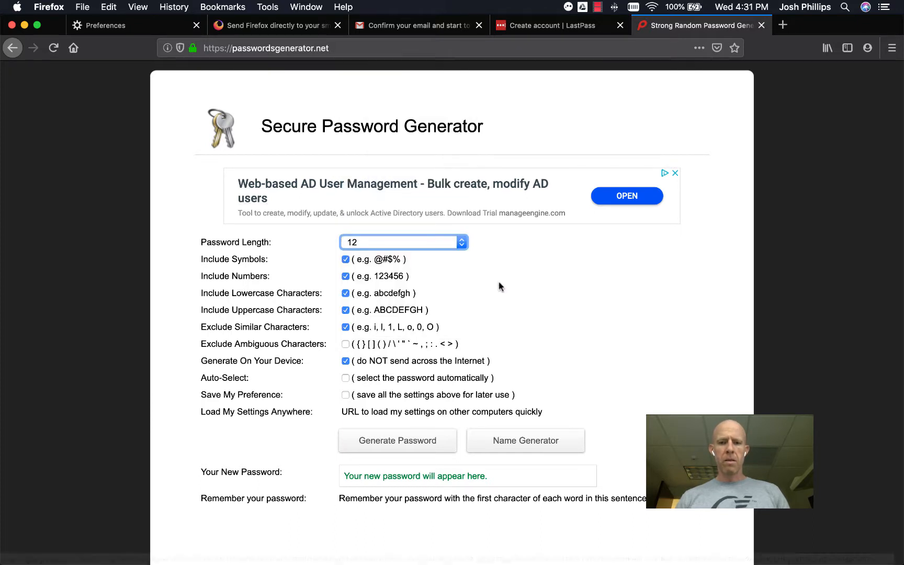
scroll(499, 282, "down", 3)
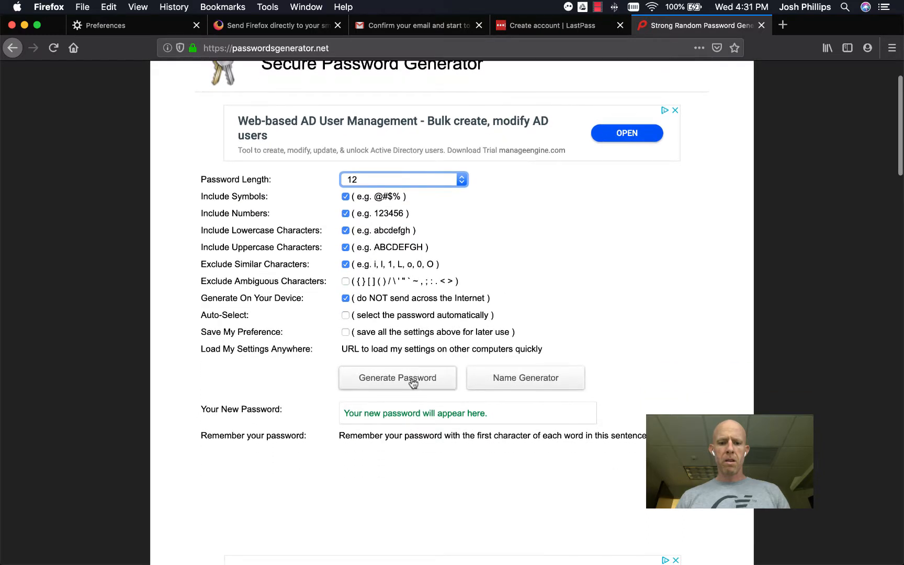
left_click(381, 384)
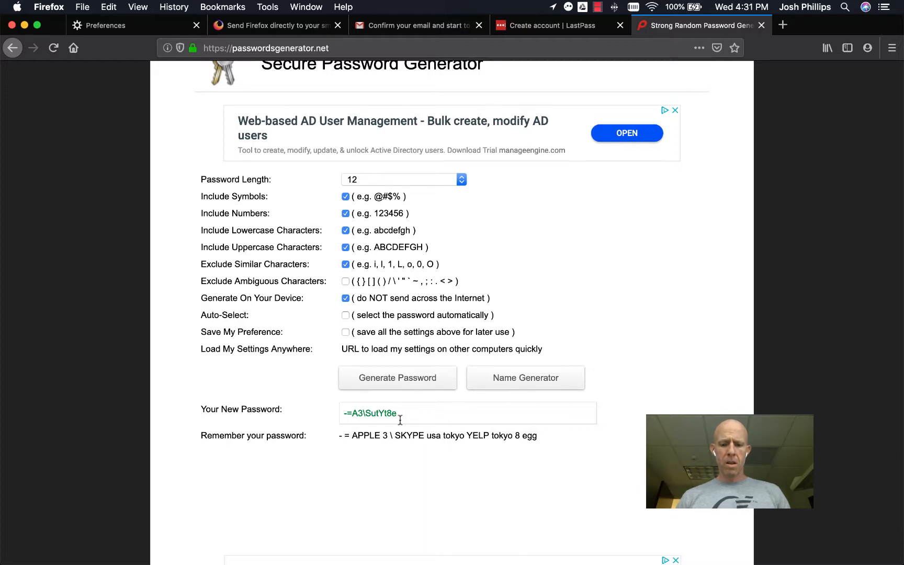
left_click_drag(400, 415, 330, 406)
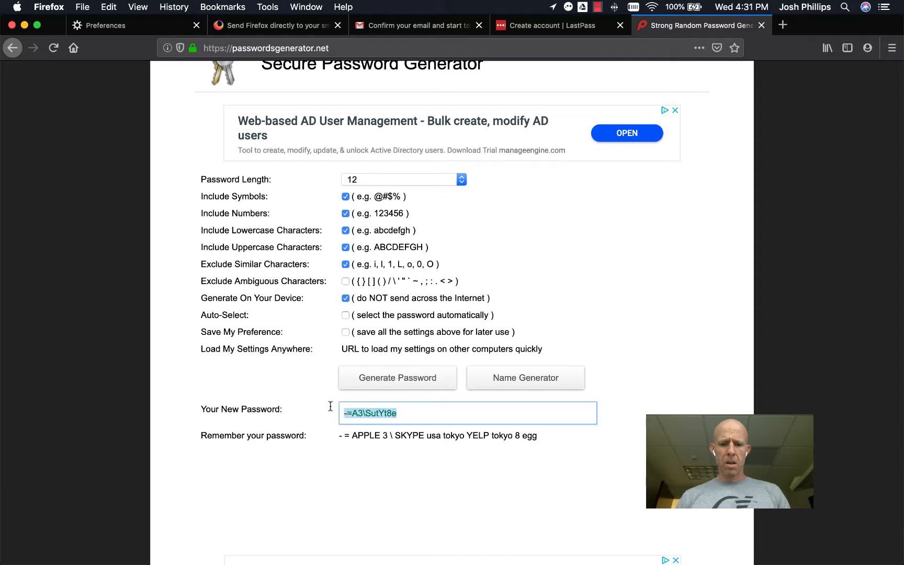
right_click(367, 413)
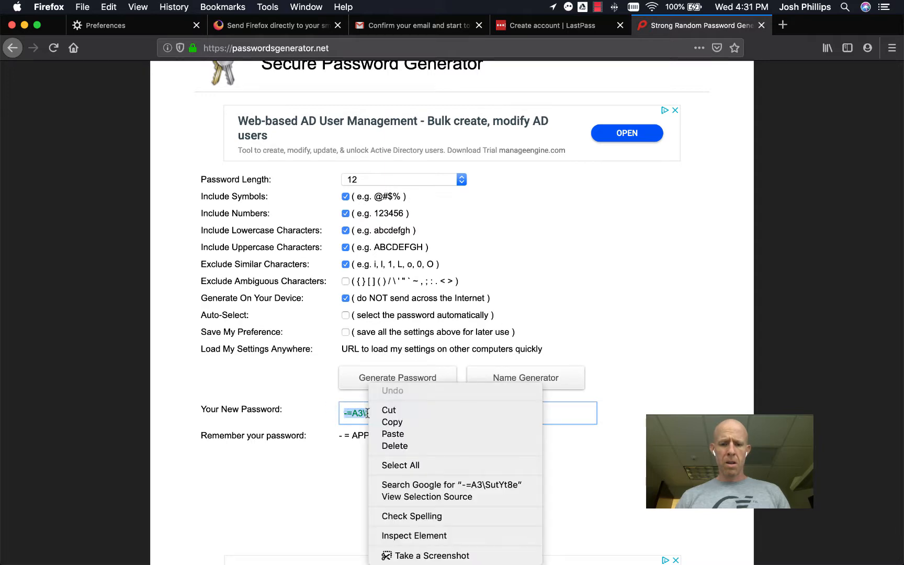
left_click(392, 422)
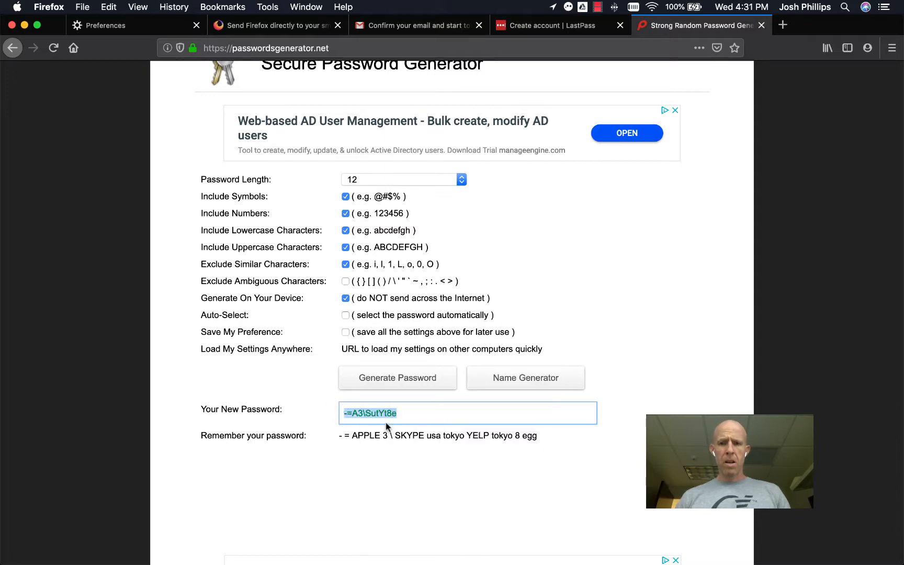
Step: Launch Notes from Launchpad and dismiss its welcome screen
left_click(579, 25)
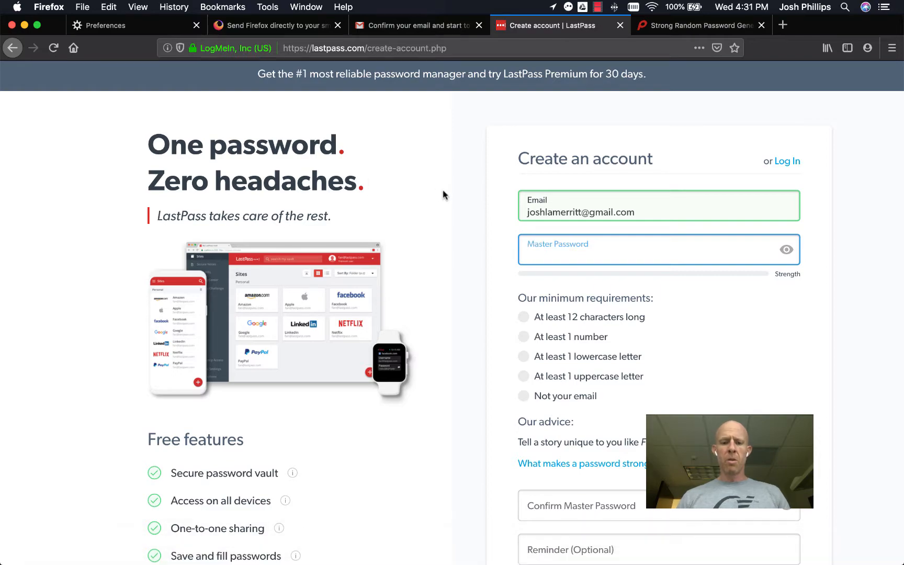
key("F4")
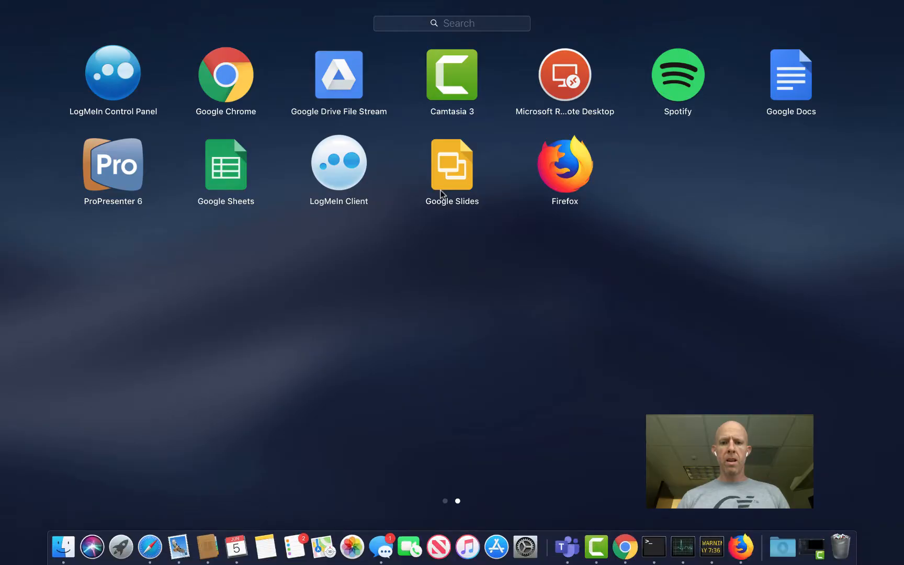
scroll(534, 212, "left", 3)
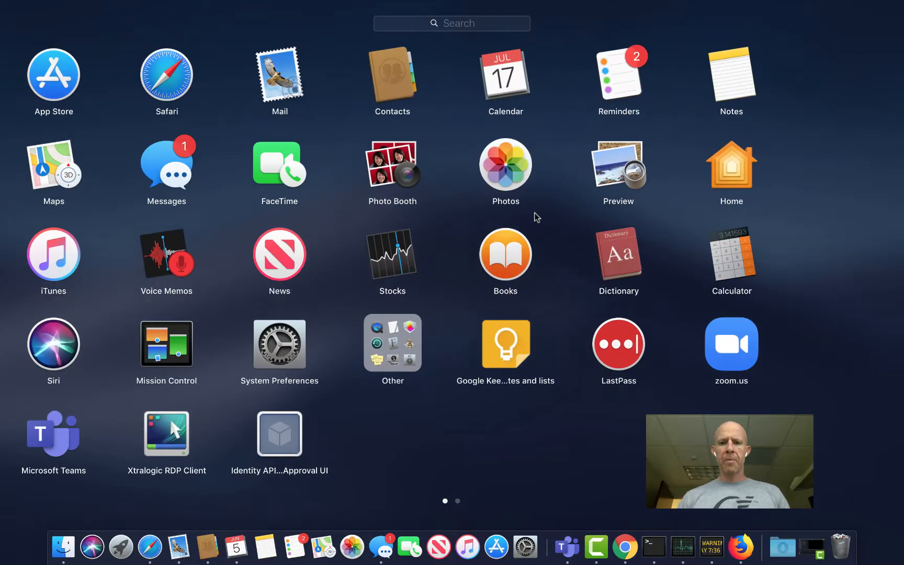
key("Escape")
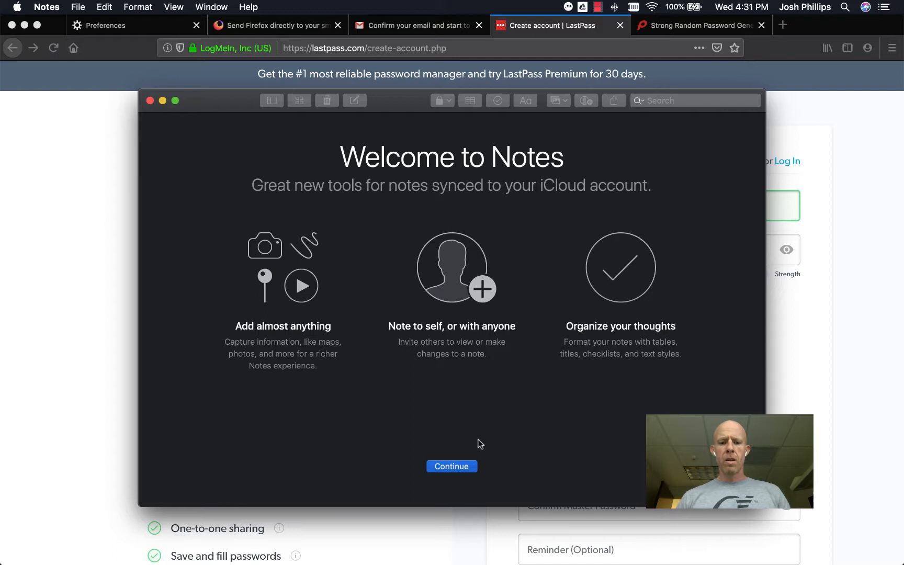
left_click(451, 466)
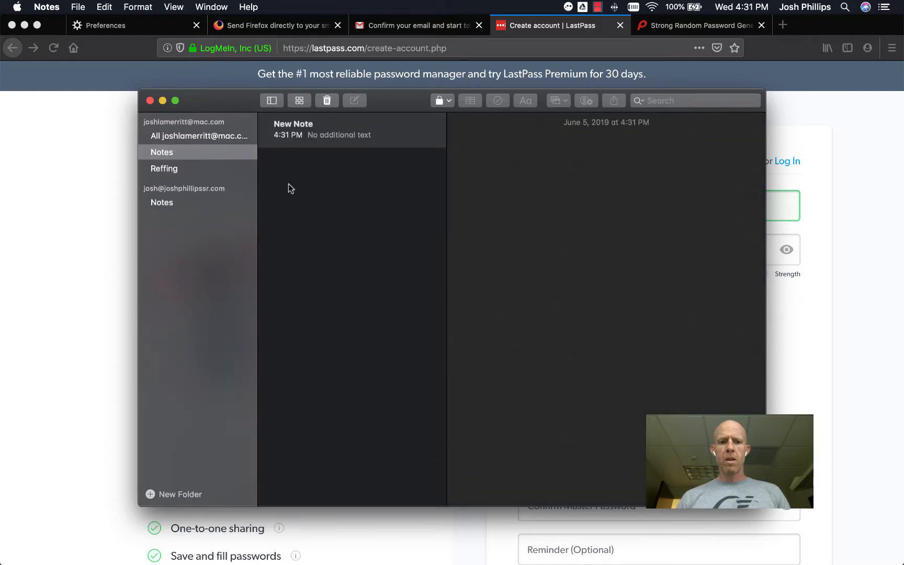
Step: Paste the generated password into a new note and return to the Firefox sign-up form
left_click(498, 208)
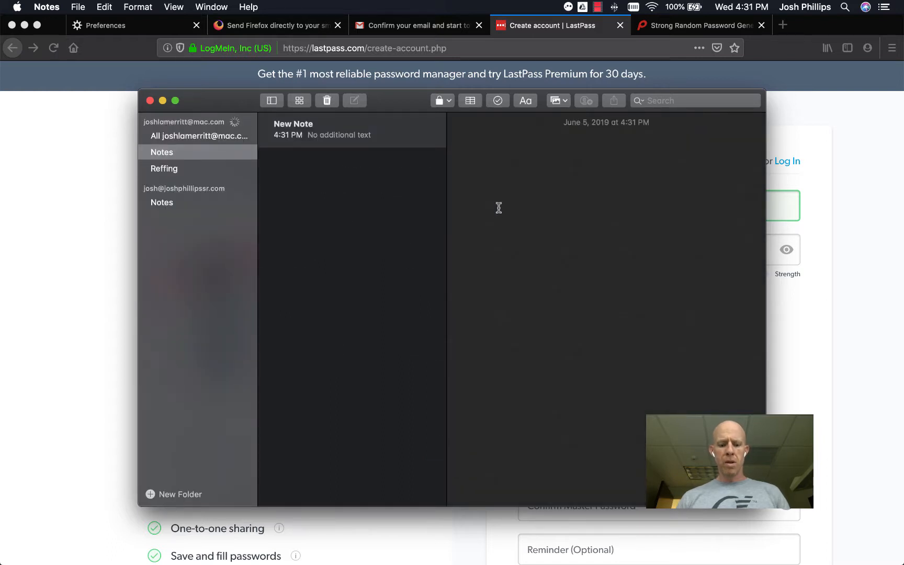
key("super+v")
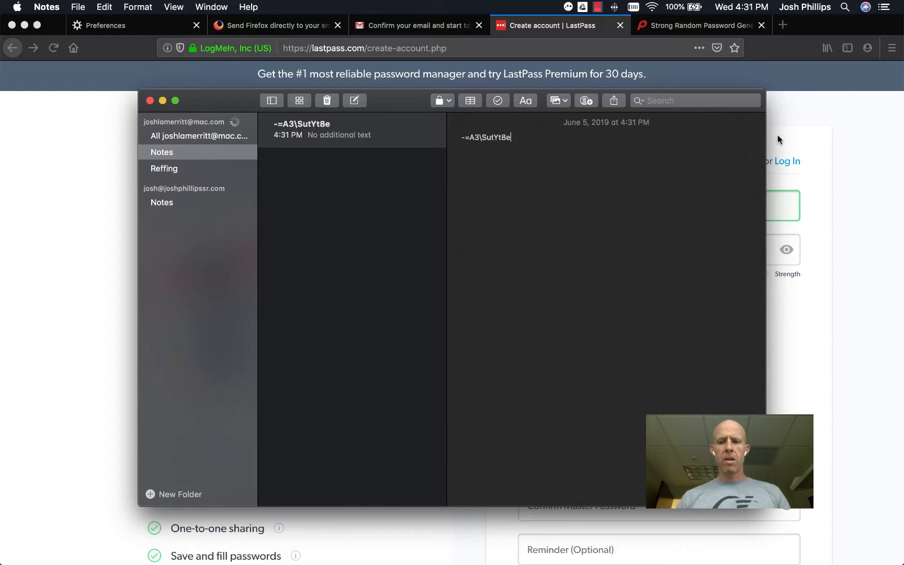
left_click(793, 33)
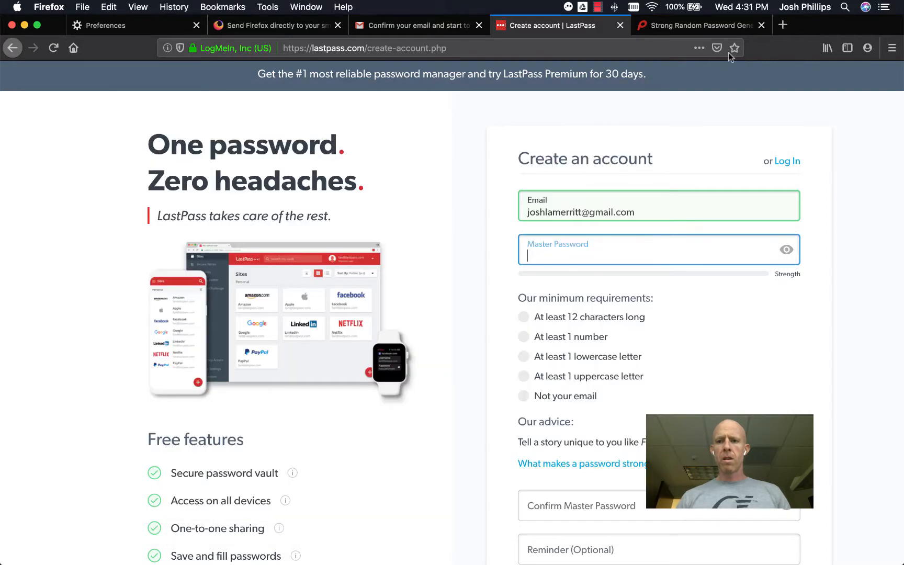
Step: Paste the generated password as master password and confirmation, leave the reminder empty, and submit sign-up
key("super+v")
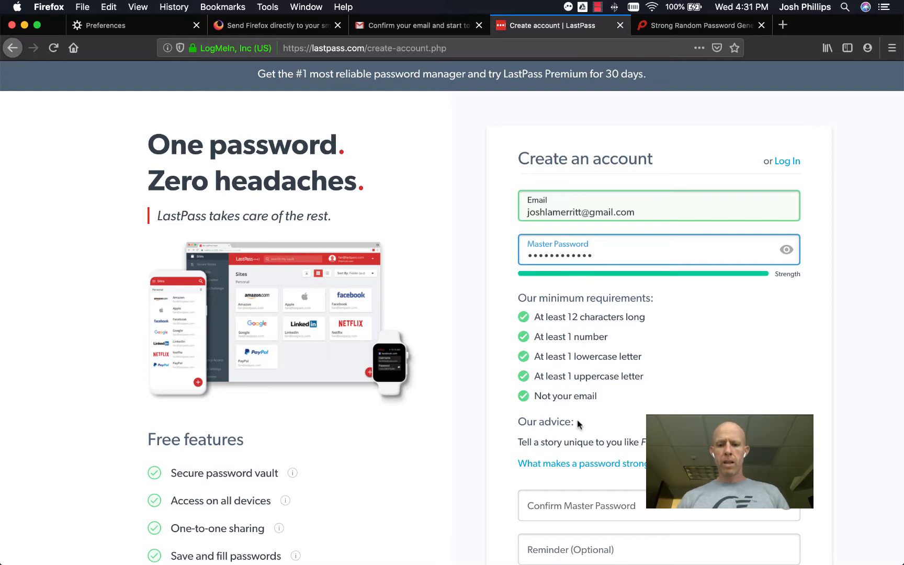
scroll(696, 385, "down", 5)
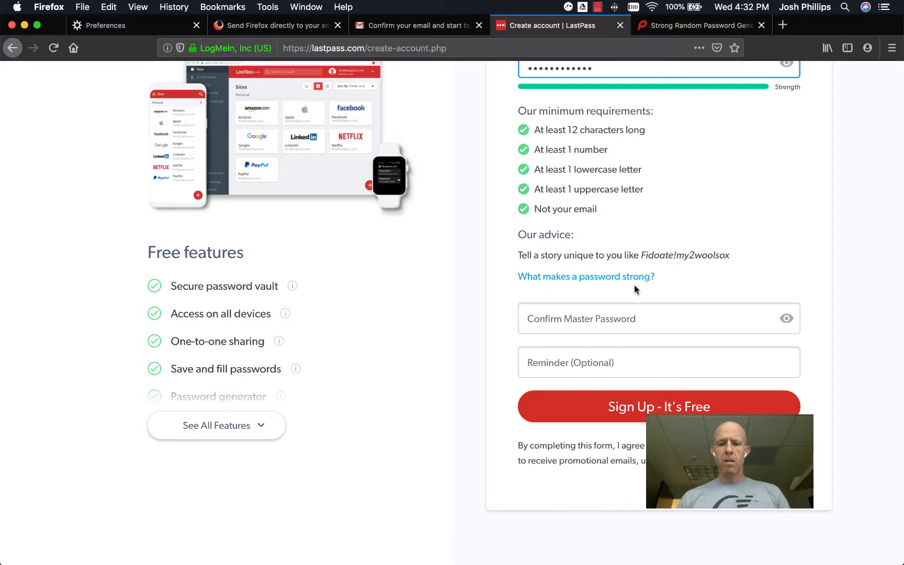
left_click(574, 321)
key("super+v")
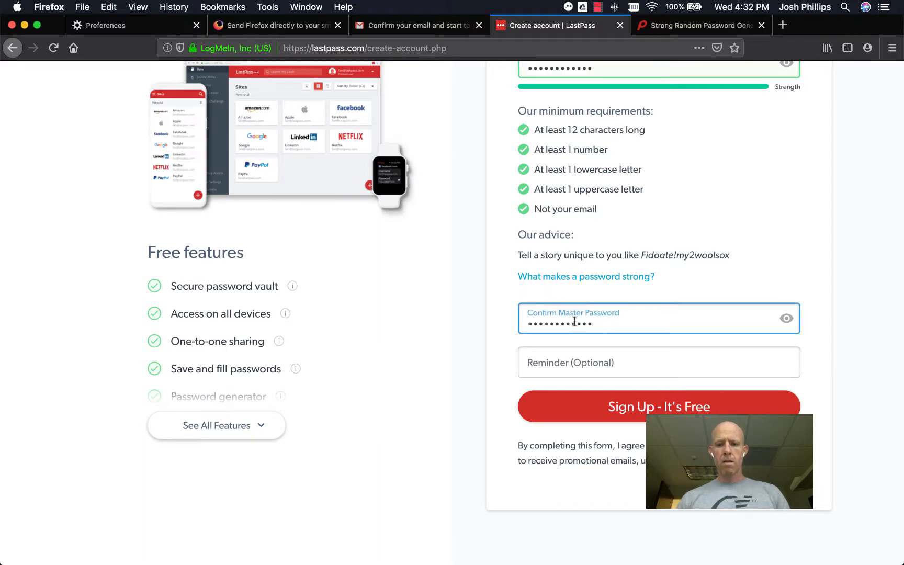
left_click(560, 362)
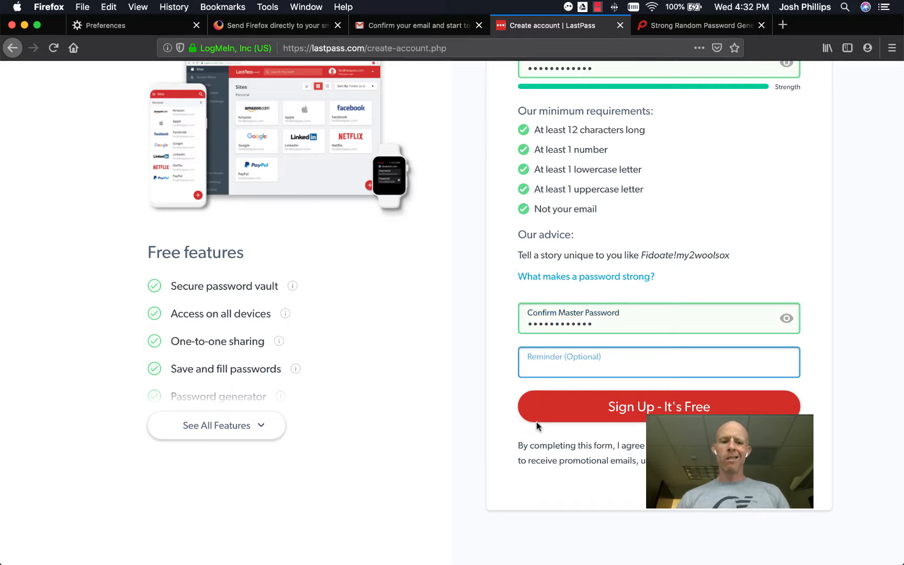
scroll(536, 422, "down", 1)
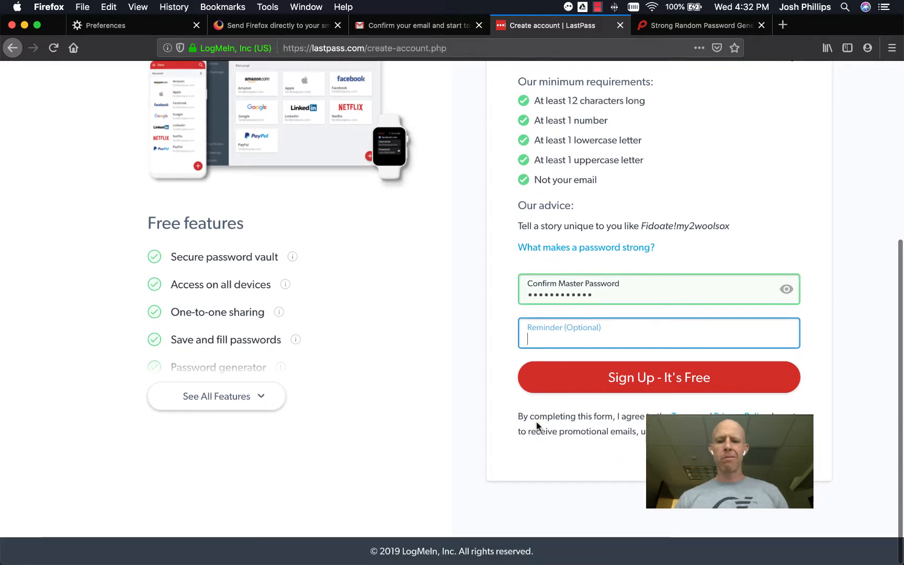
left_click(658, 377)
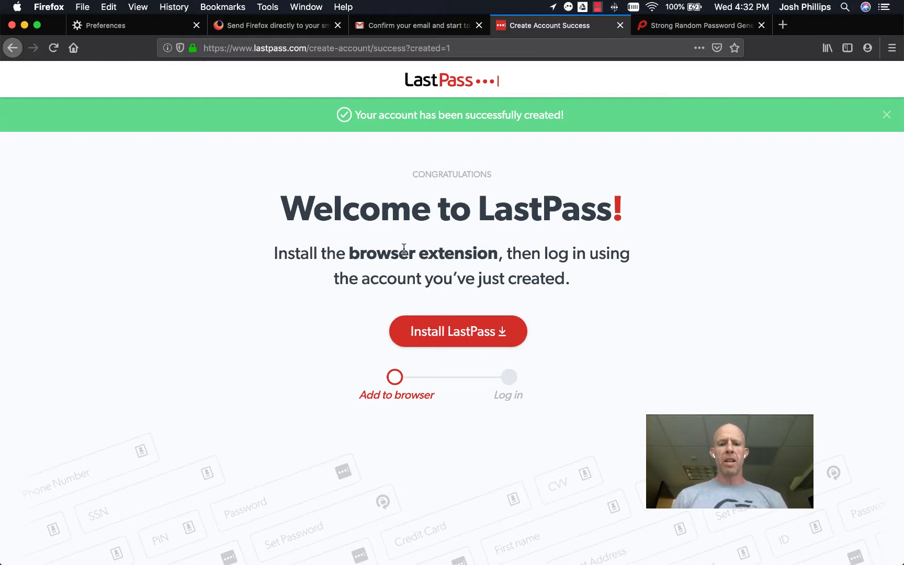
Step: Install the LastPass extension via Add to Firefox, grant its permissions, and dismiss the notice
left_click(460, 335)
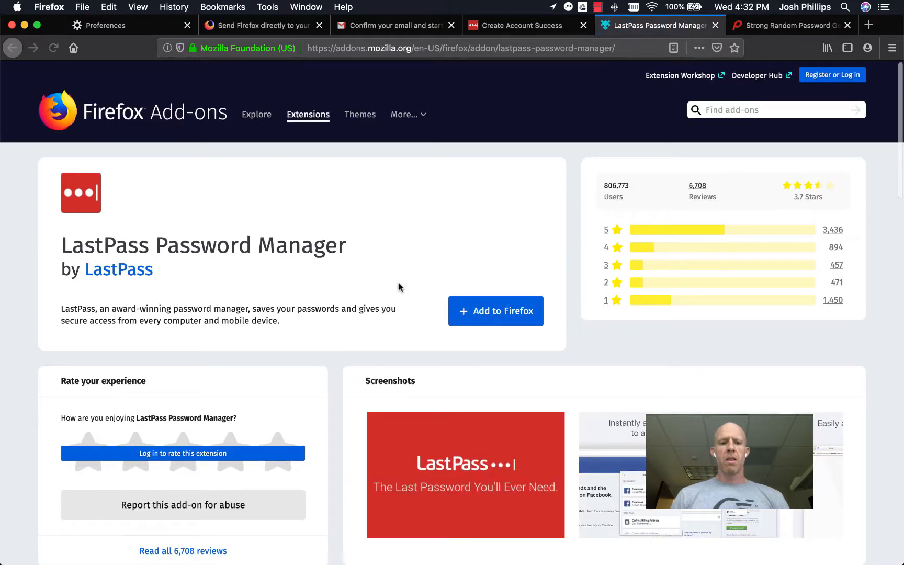
left_click(482, 312)
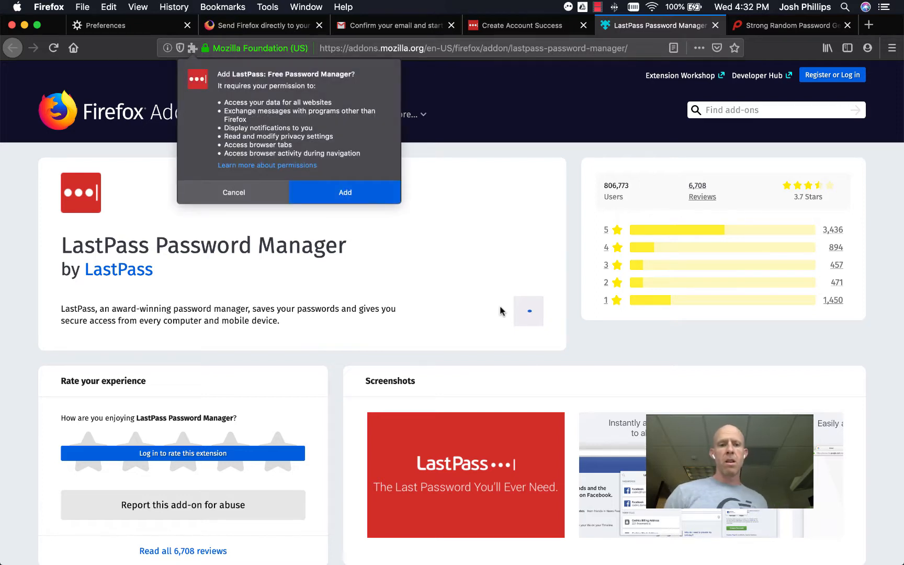
left_click(349, 191)
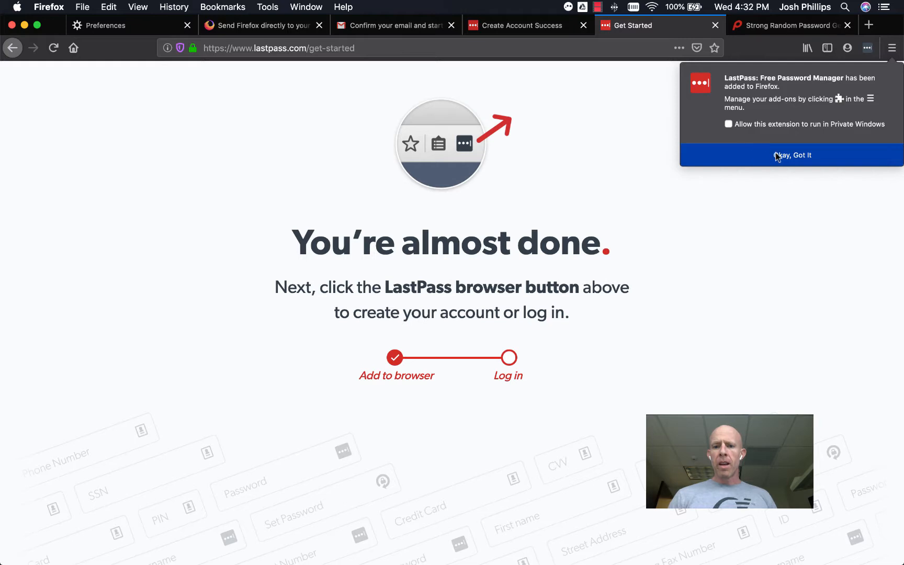
left_click(798, 157)
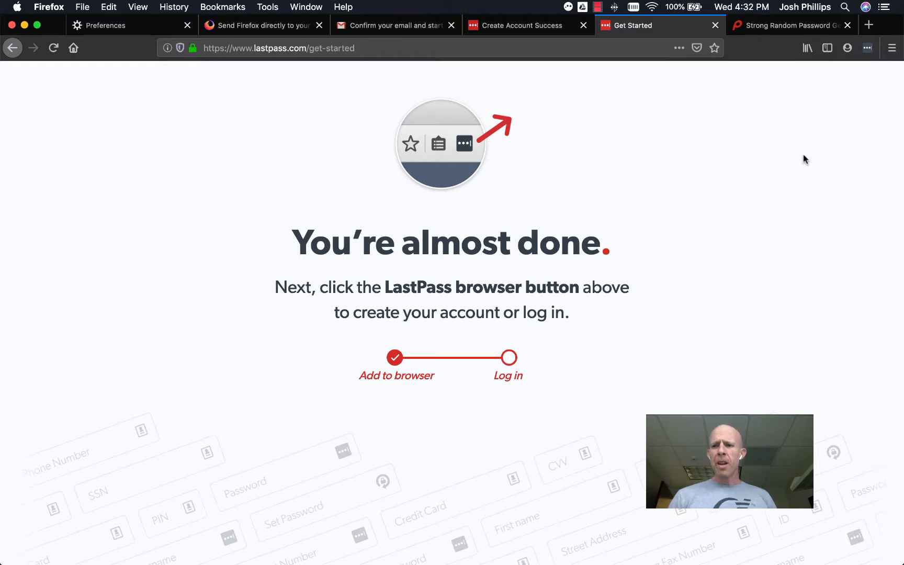
Step: Enter the account e-mail in the LastPass extension's login panel, then switch to Notes
left_click(867, 49)
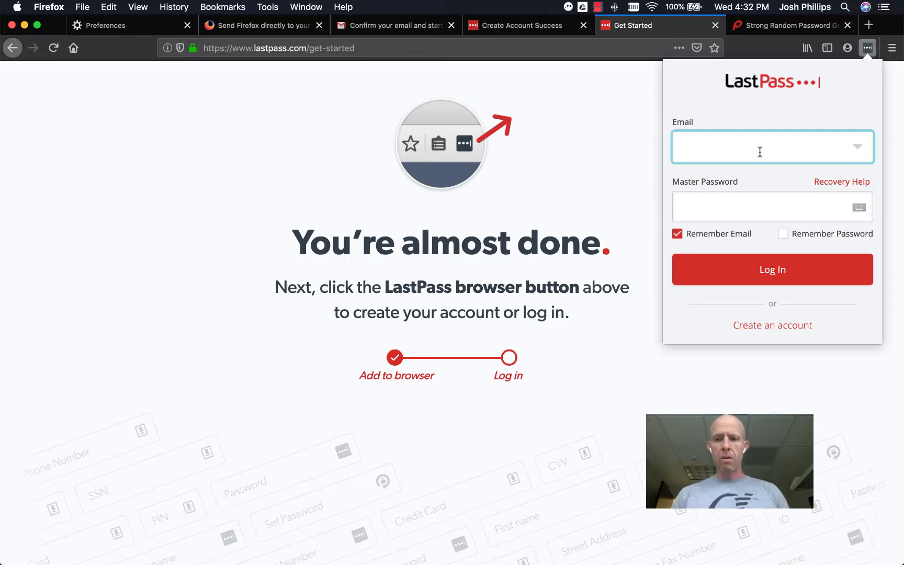
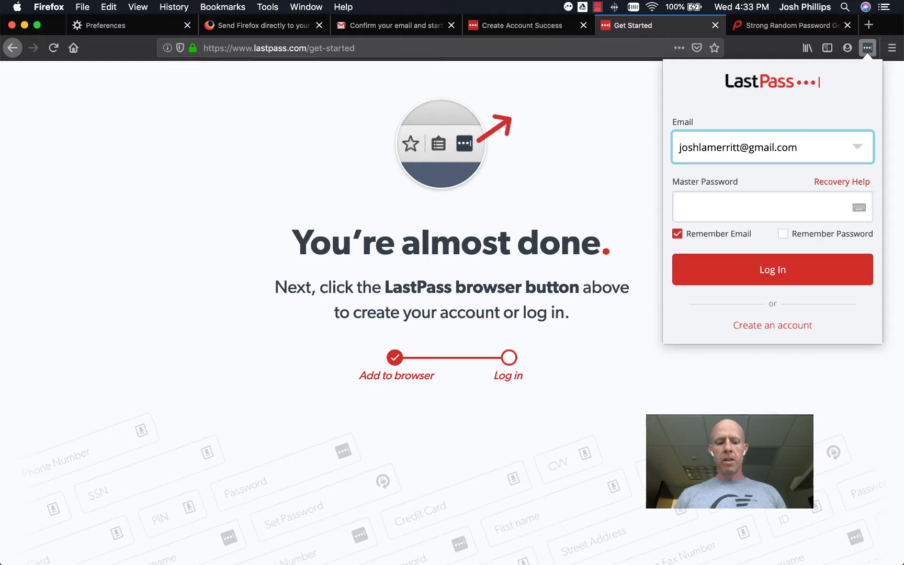
key("super+Tab")
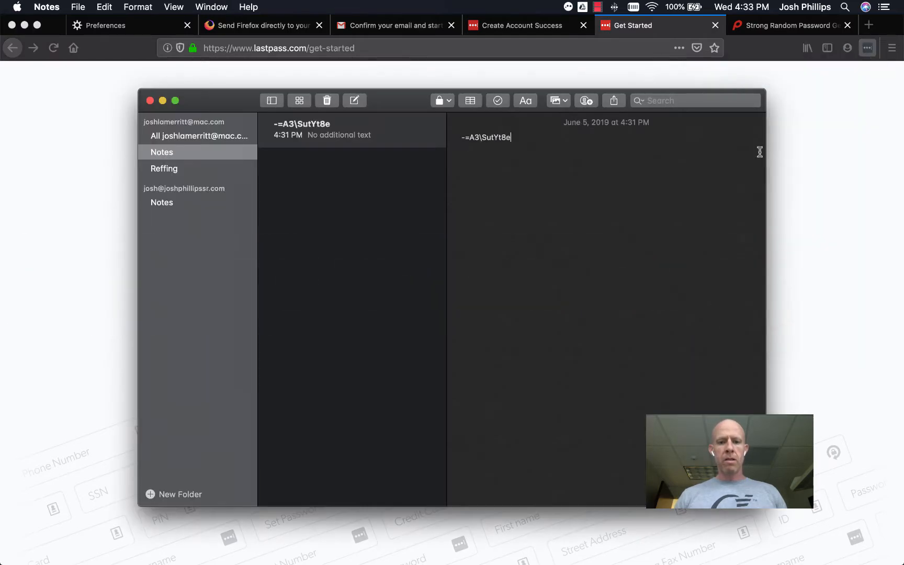
Step: Select the saved master password in the note and return to Firefox's password generator tab
left_click_drag(511, 138, 453, 137)
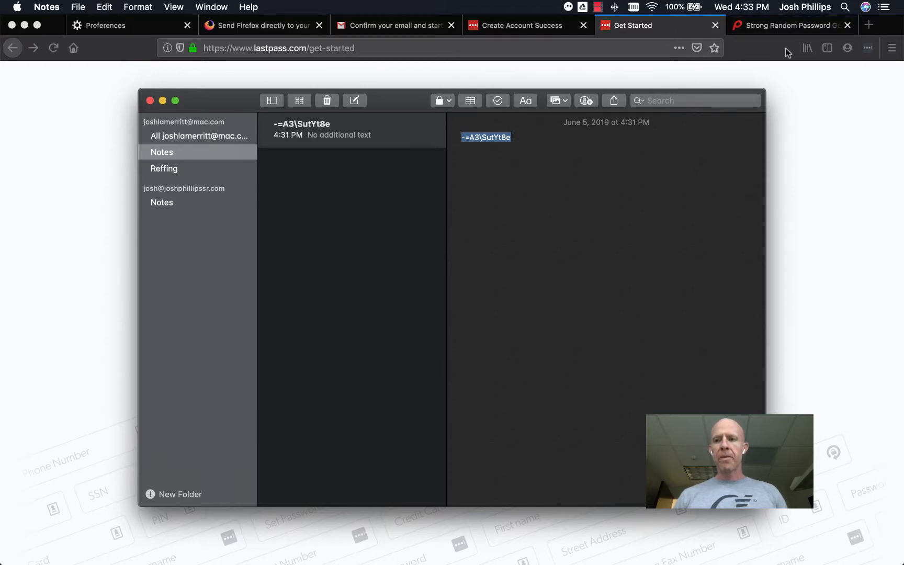
left_click(778, 25)
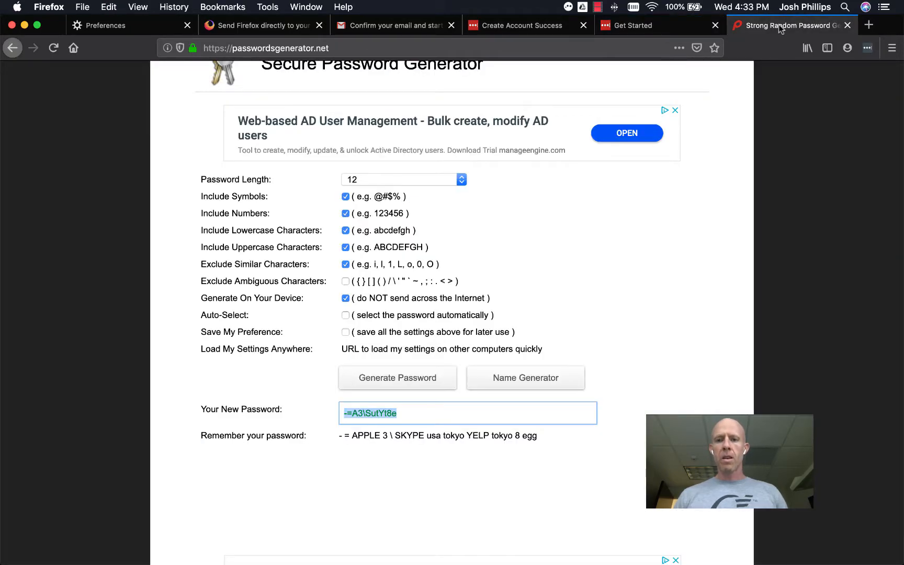
Step: Fill the LastPass login panel with the account e-mail and pasted master password, confirming Remember Password
left_click(867, 48)
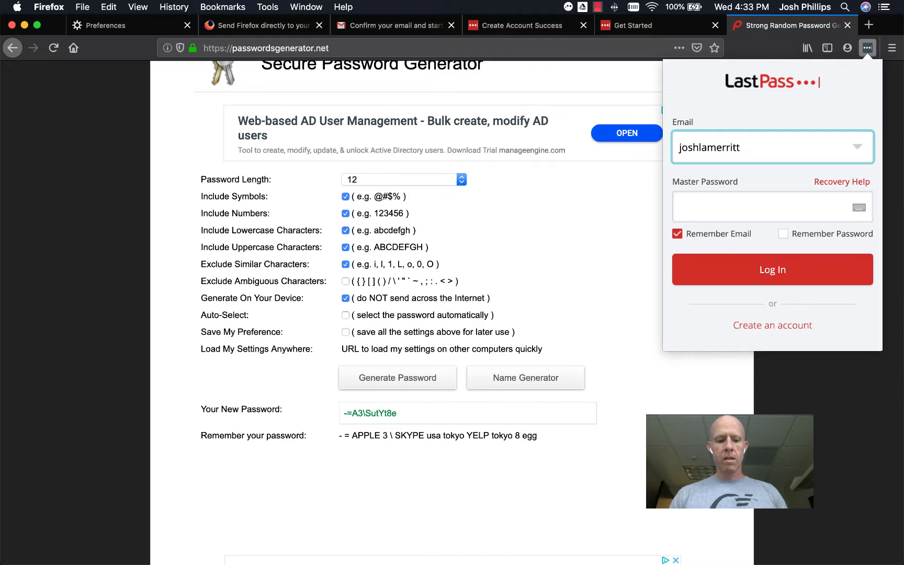
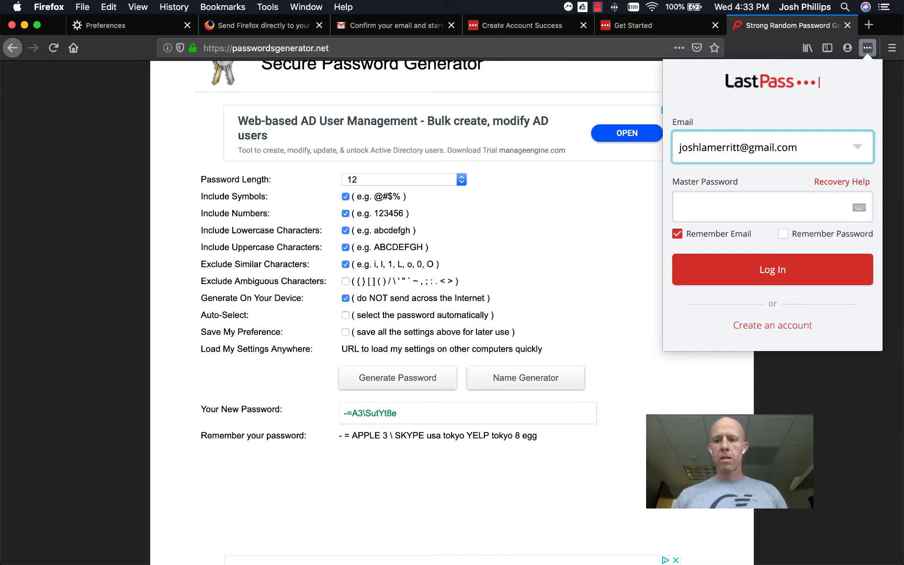
left_click(707, 214)
key("super+v")
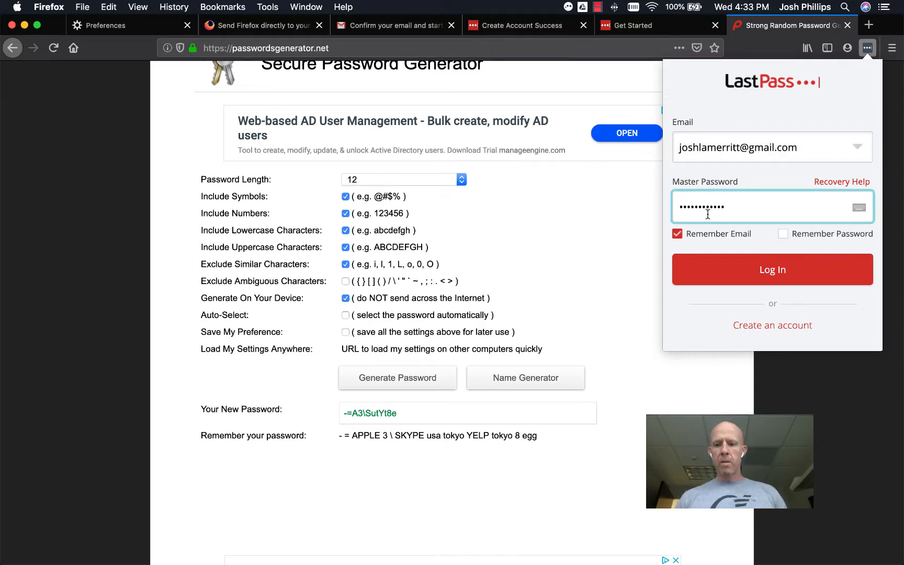
left_click(781, 233)
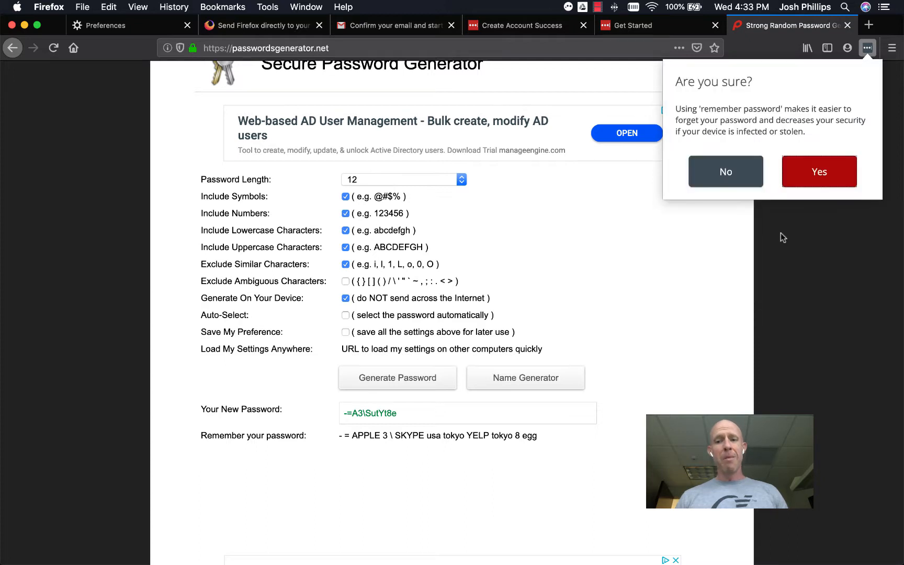
left_click(831, 174)
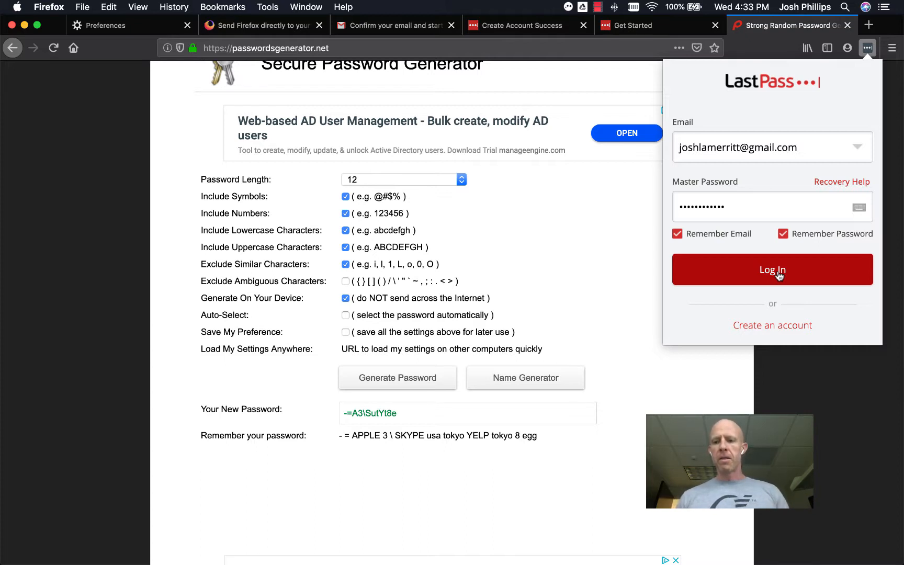
Step: Log in to LastPass and pick Google as the first site to save
left_click(778, 275)
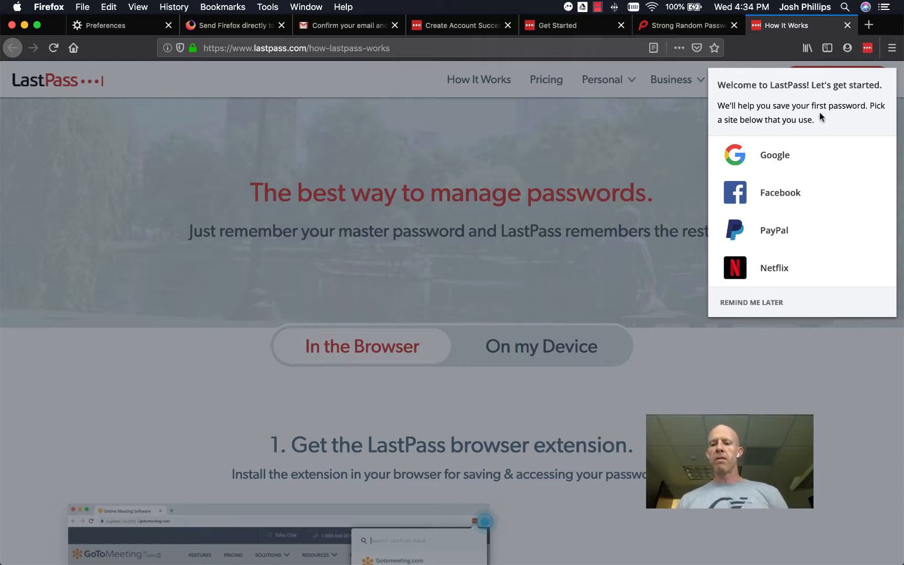
left_click(733, 157)
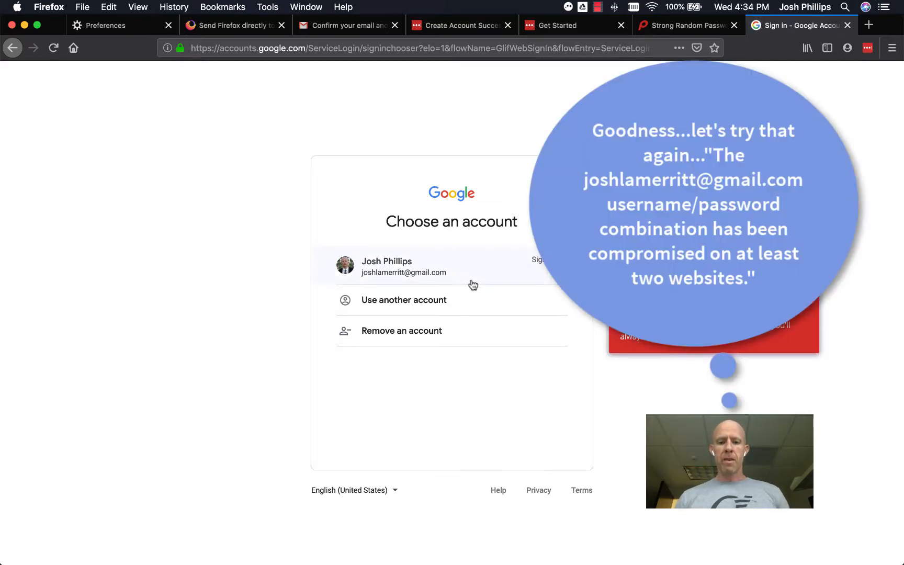
Step: Sign in to Google with the existing account and its password
left_click(393, 270)
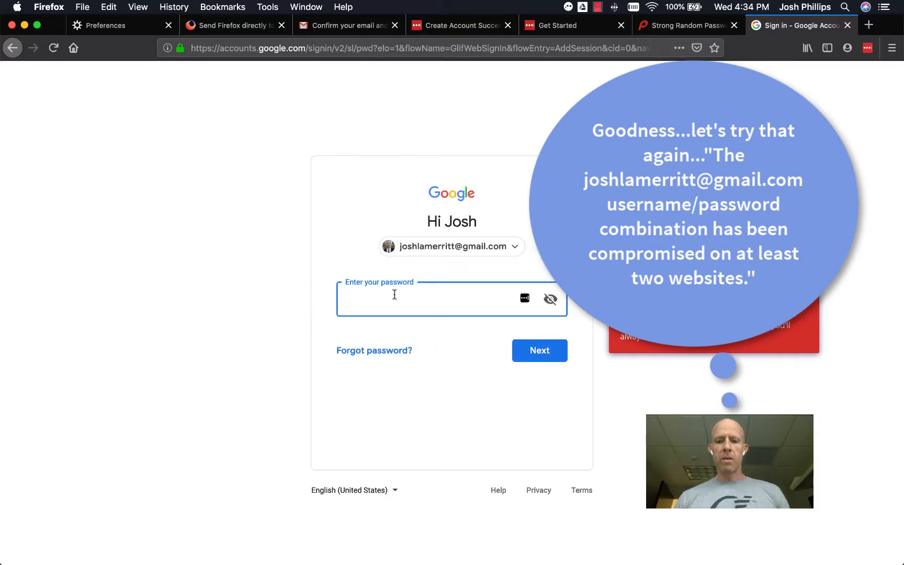
type("••")
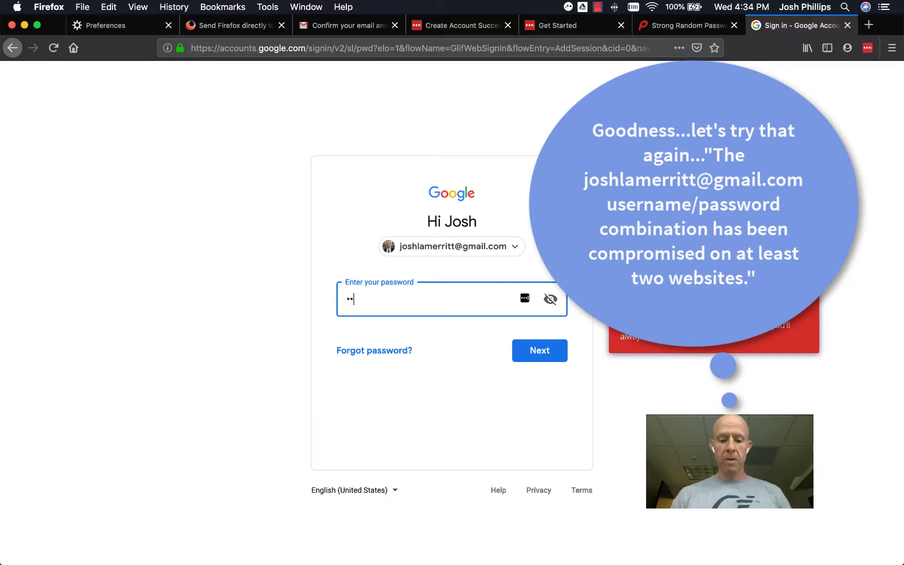
type("••••••")
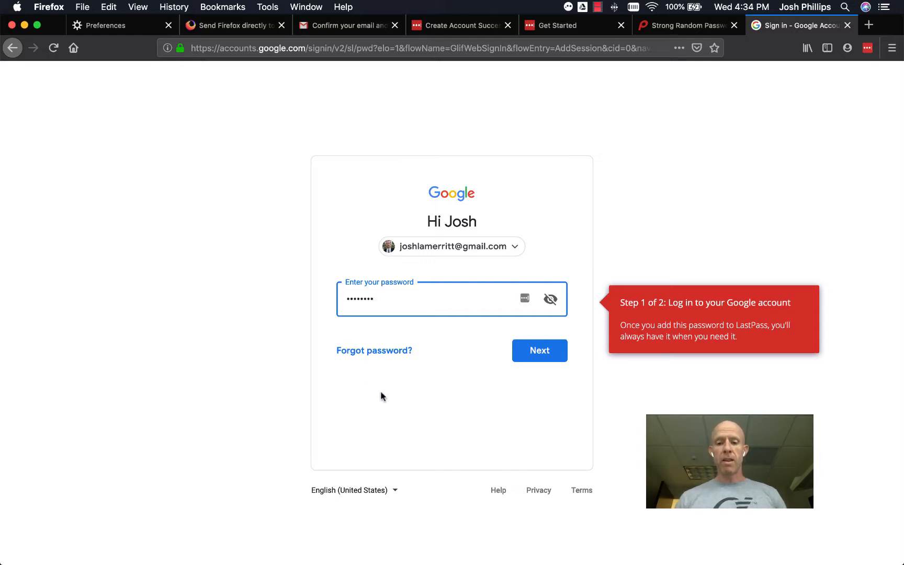
left_click(540, 349)
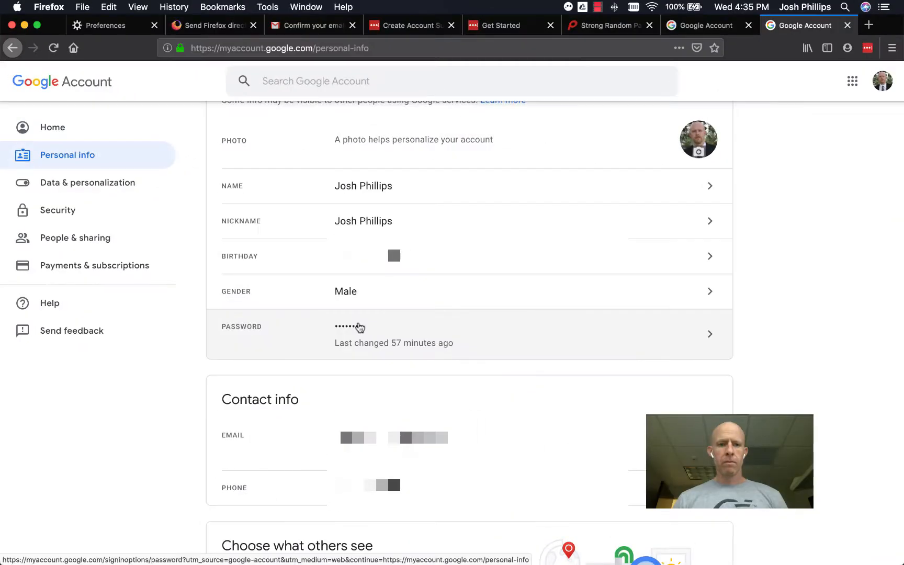
Step: Open the Google account's Password settings and re-enter the account password to verify identity
left_click(709, 335)
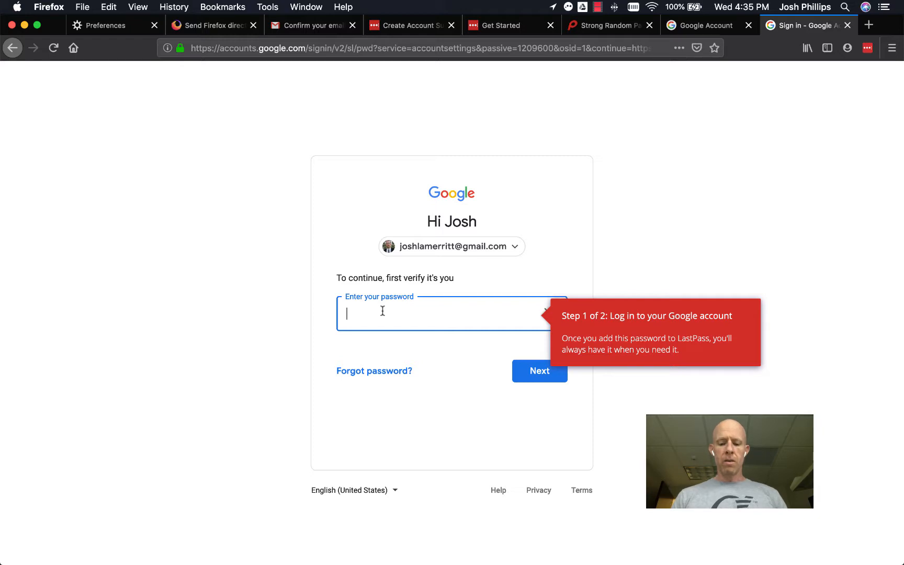
type("••••••••")
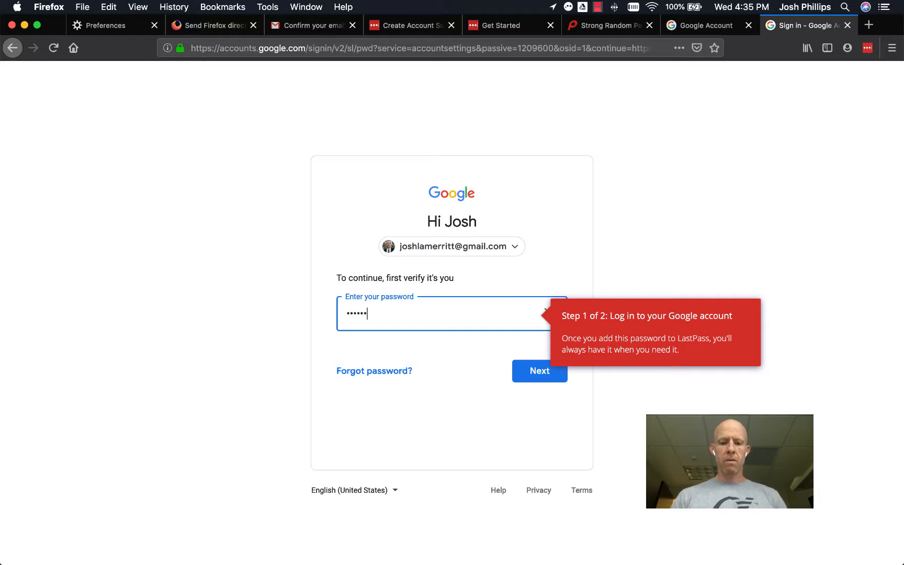
left_click(519, 371)
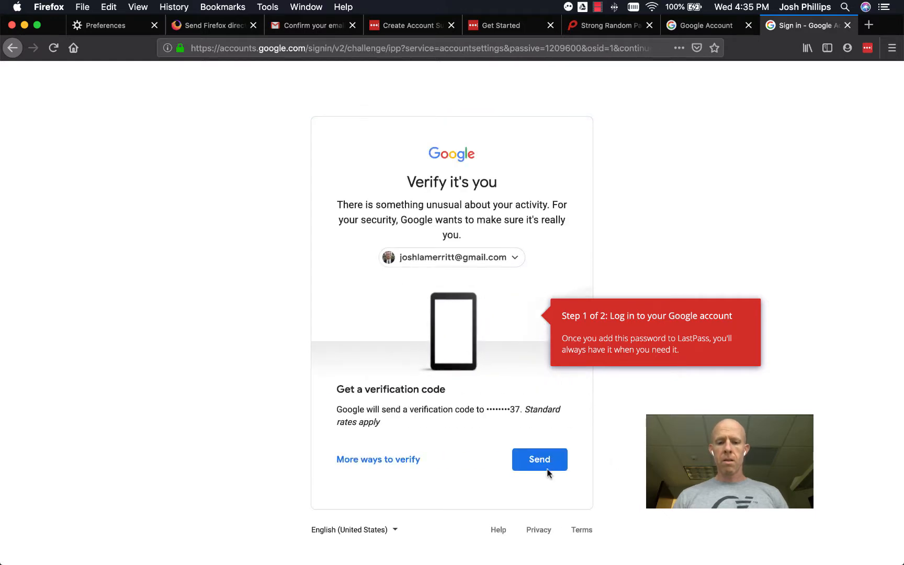
Step: Request a texted verification code from Google and submit the first code received
left_click(536, 459)
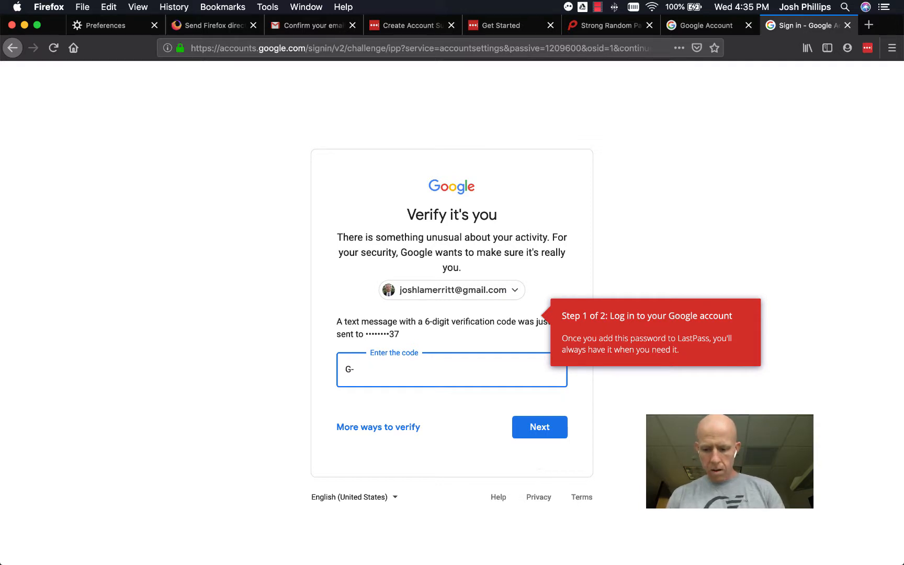
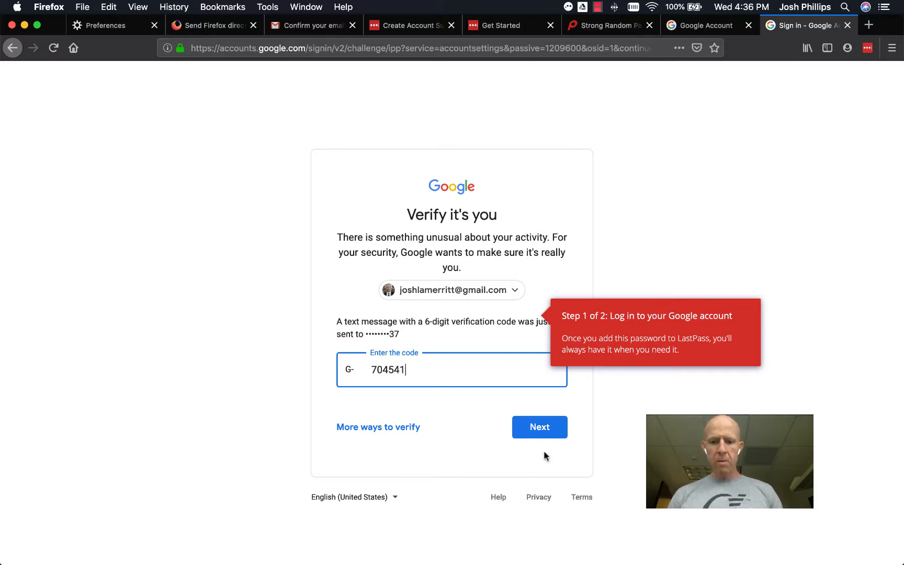
left_click(541, 424)
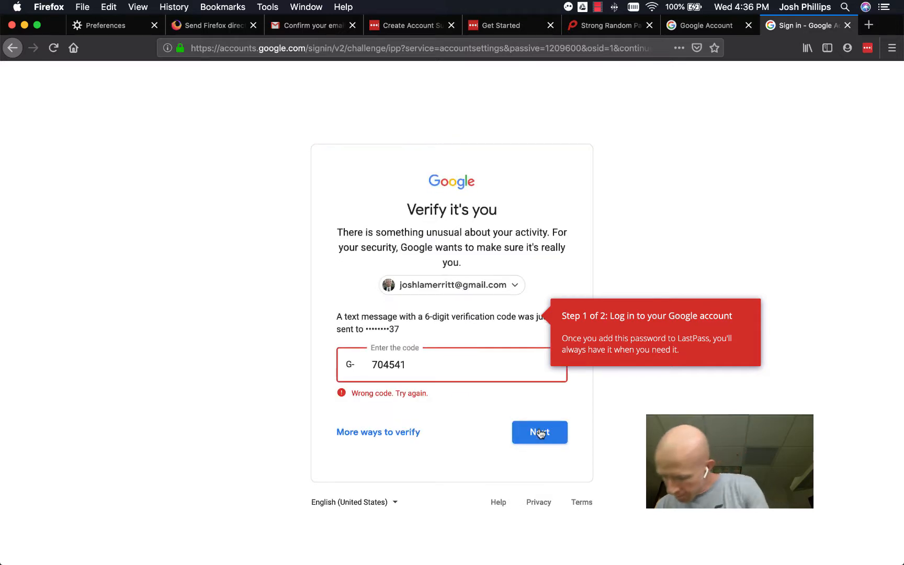
Step: Replace the rejected code with the newly texted six-digit code and submit it
left_click_drag(431, 358, 347, 356)
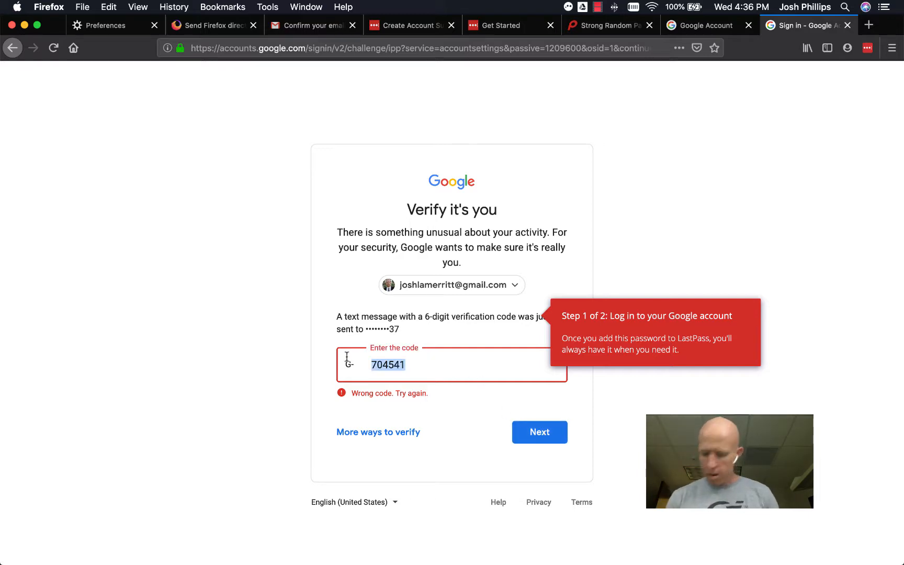
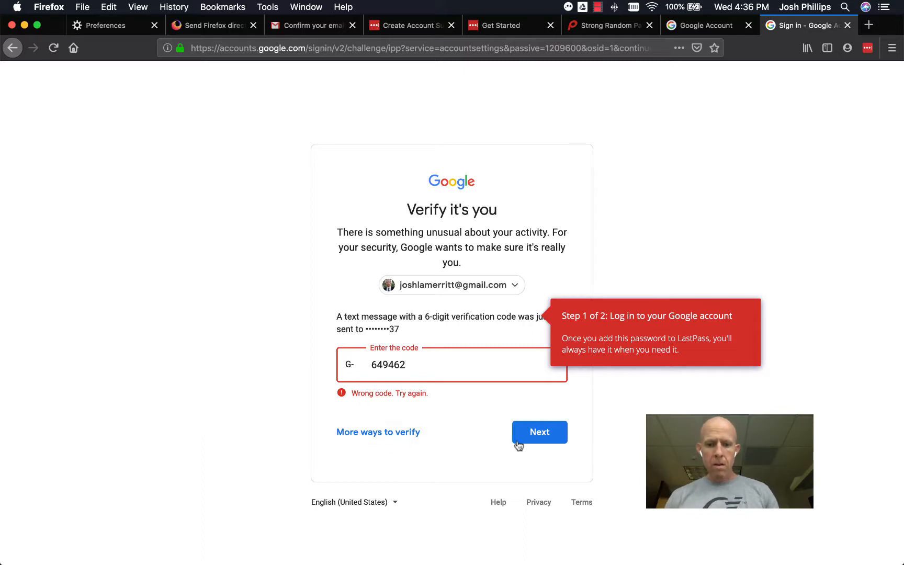
left_click(534, 431)
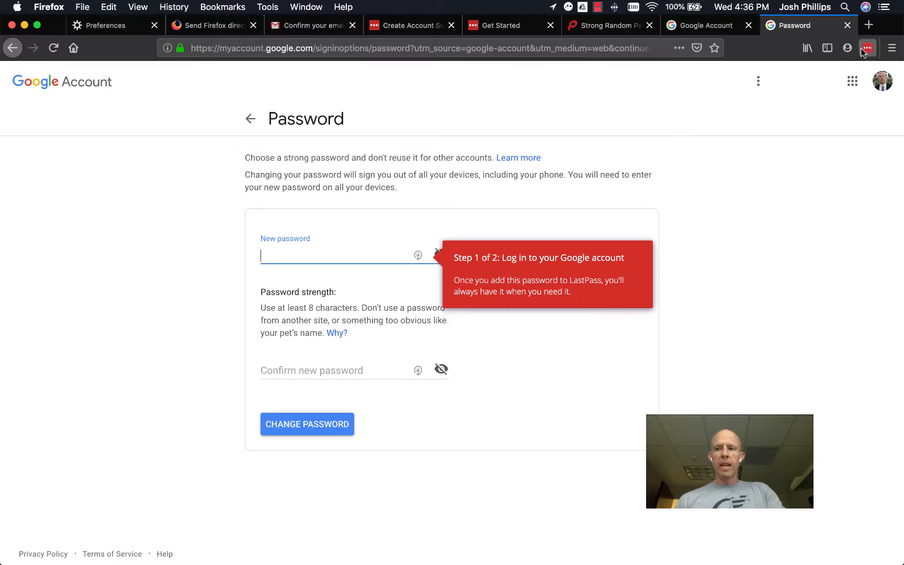
Step: Generate a 12-character LastPass password with symbols, copy it, and fill both new-password fields
left_click(418, 256)
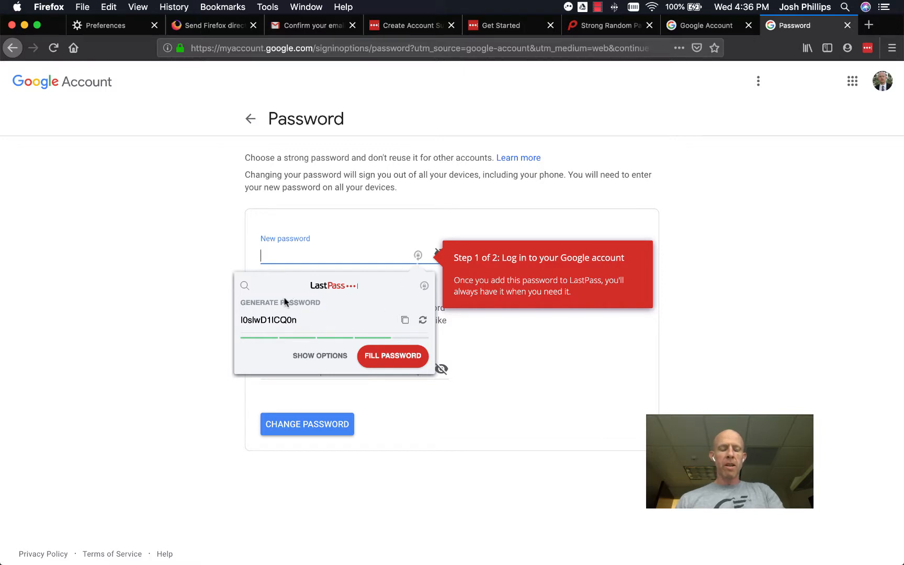
left_click(314, 356)
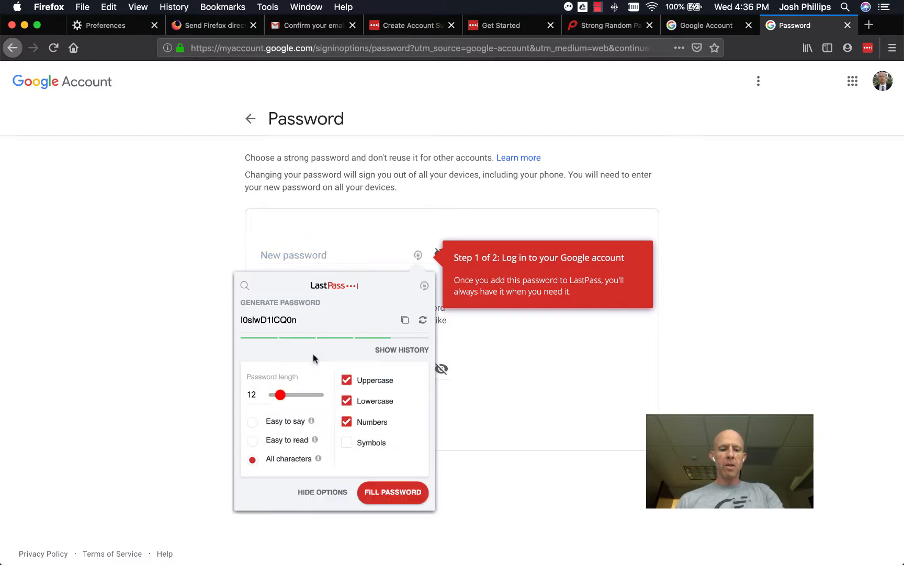
left_click(346, 443)
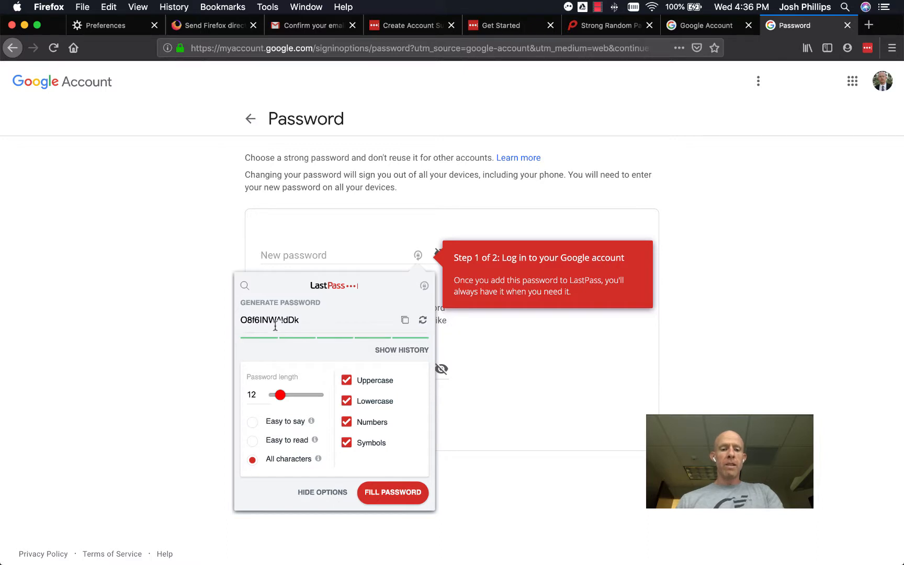
left_click(424, 320)
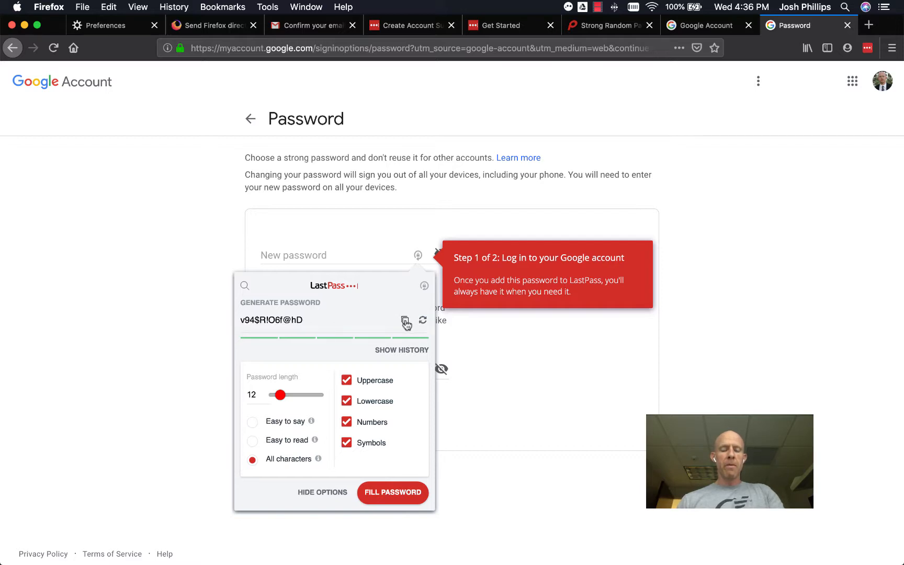
left_click(405, 321)
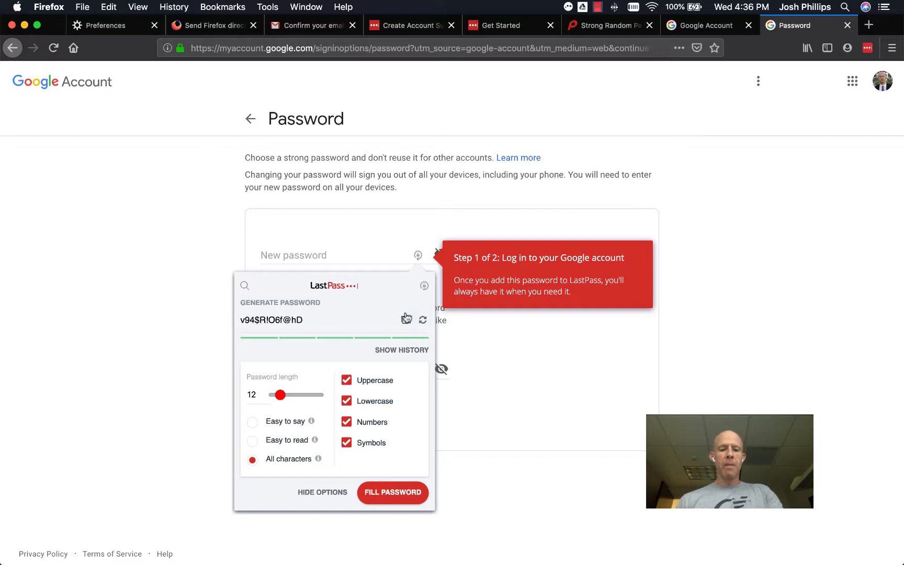
left_click(399, 494)
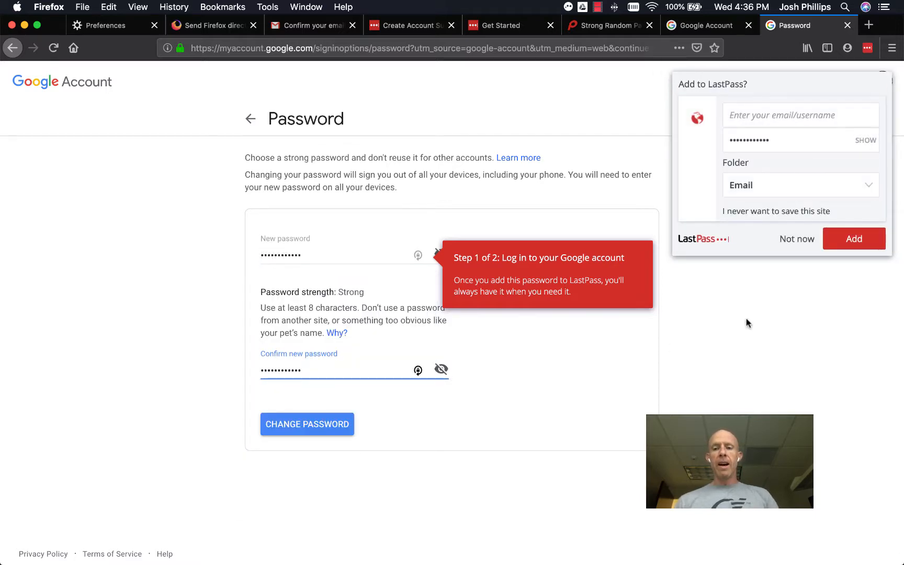
Step: Add the Google login to LastPass, using the account e-mail as username, after checking the password
left_click(752, 116)
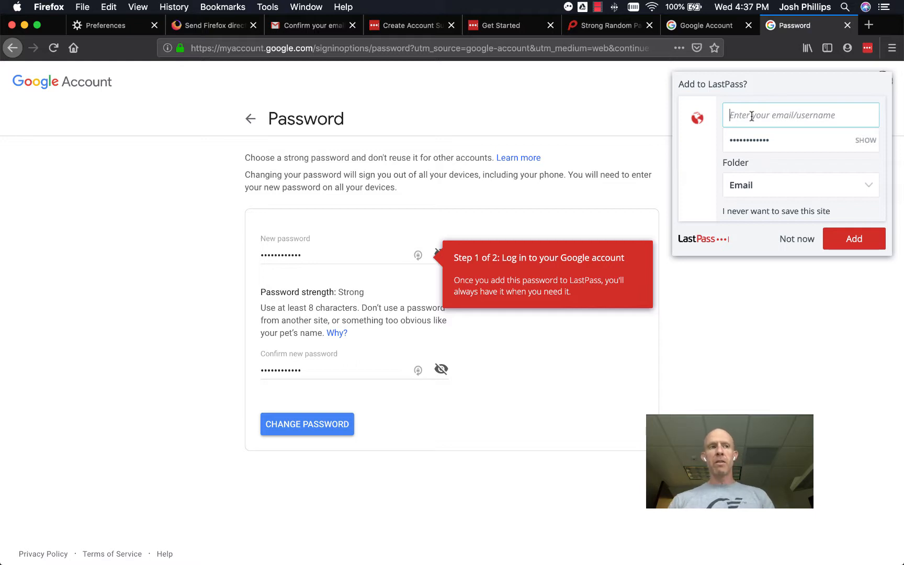
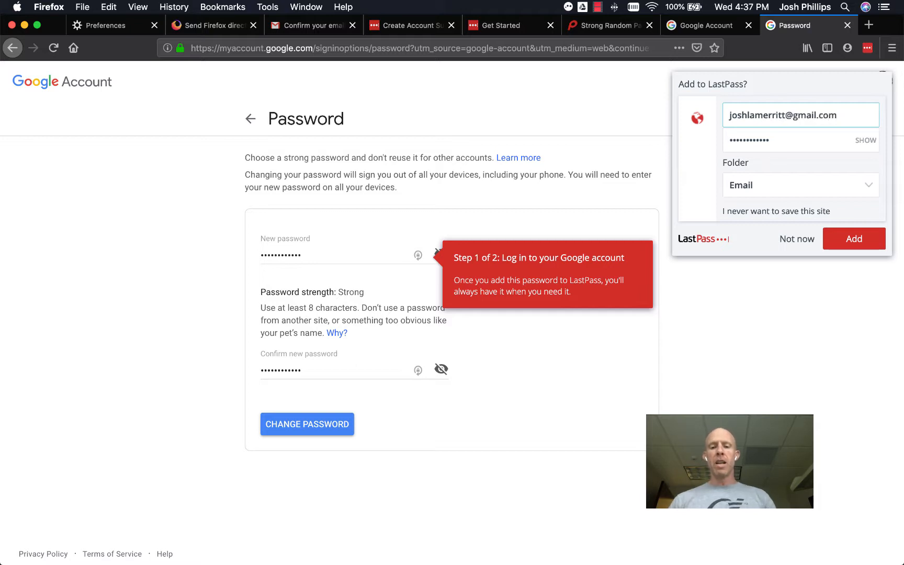
left_click(864, 141)
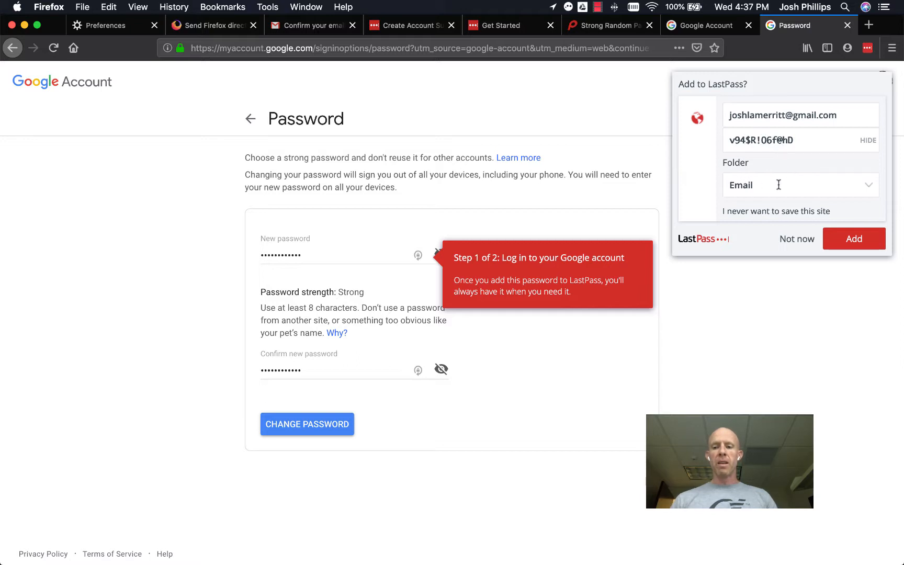
left_click(836, 236)
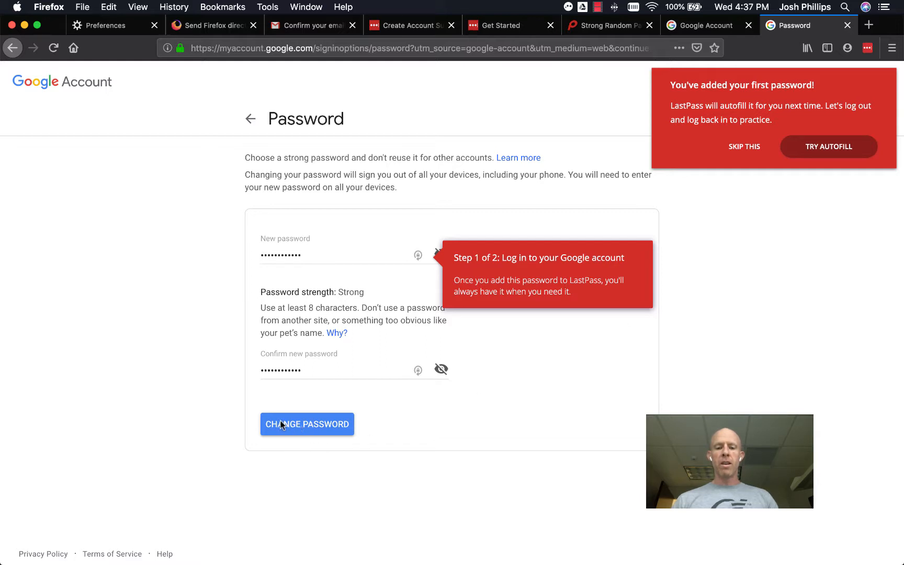
Step: Skip the LastPass autofill practice, finish the tour, and confirm the Google password change
left_click(750, 149)
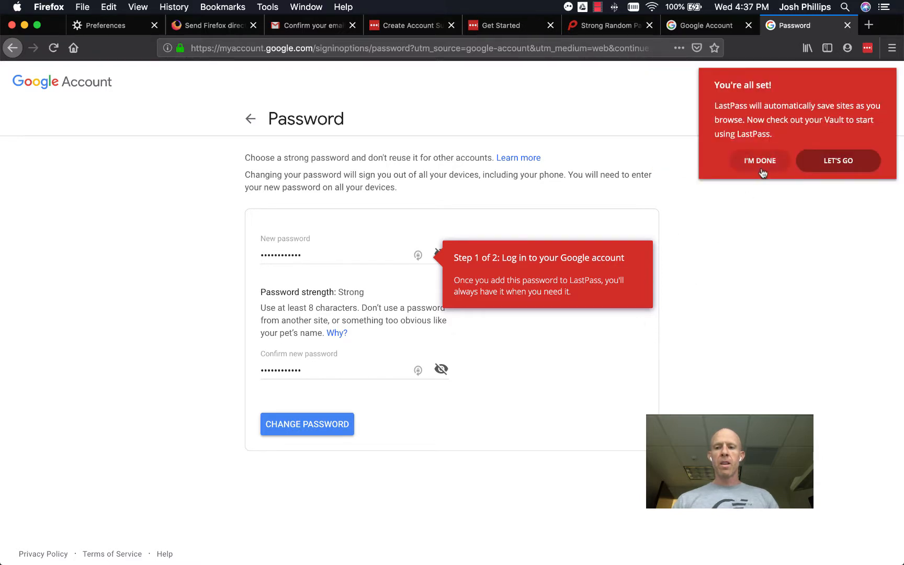
left_click(761, 161)
left_click(325, 424)
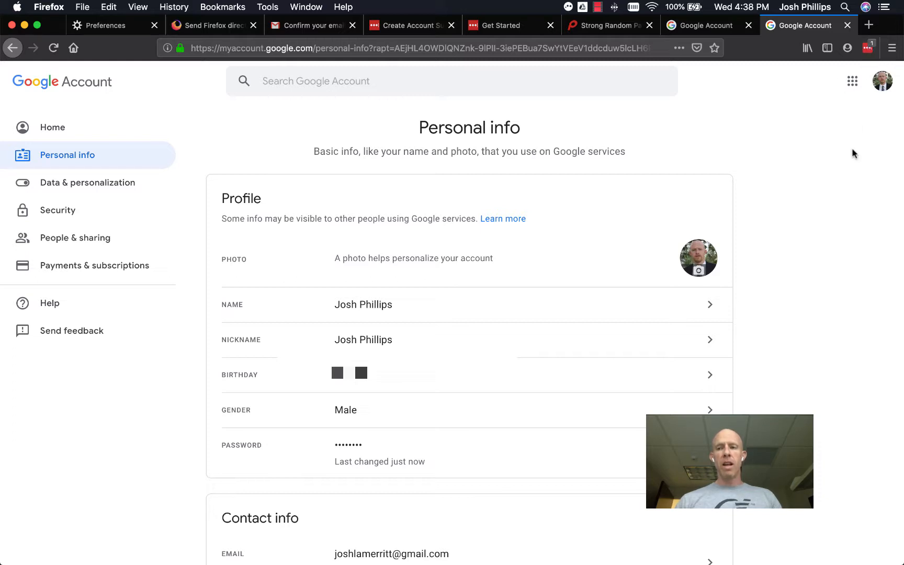
Step: Open the google.com entry for editing in LastPass with its password revealed in plain text
left_click(867, 47)
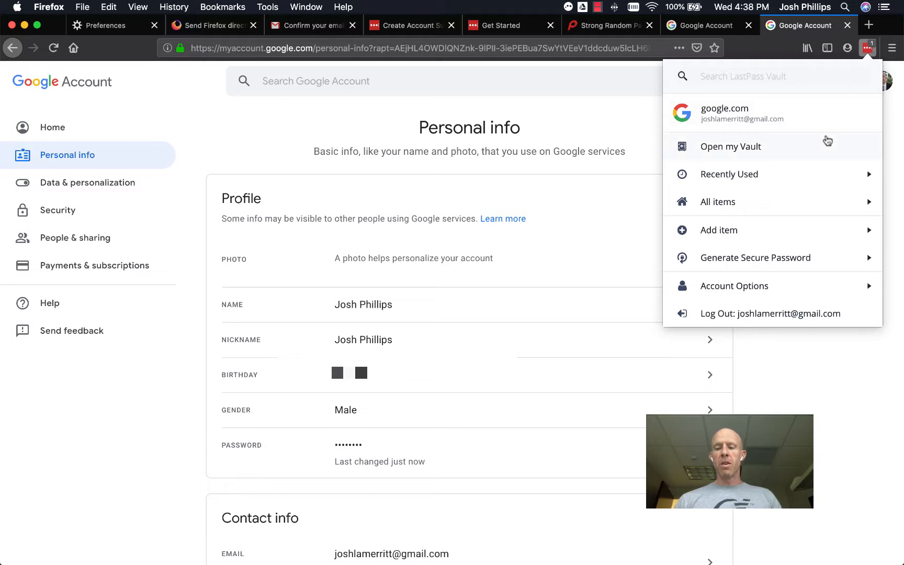
mouse_move(748, 120)
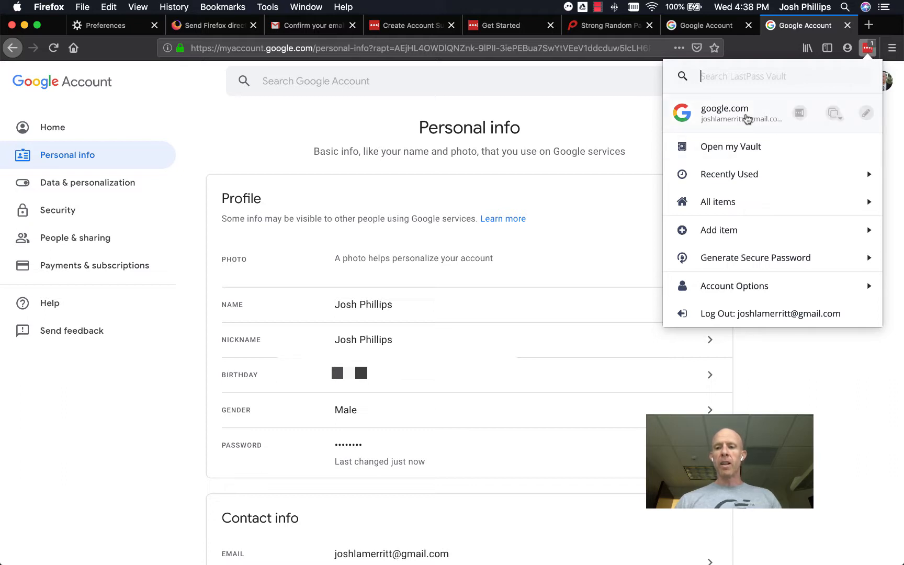
left_click(864, 112)
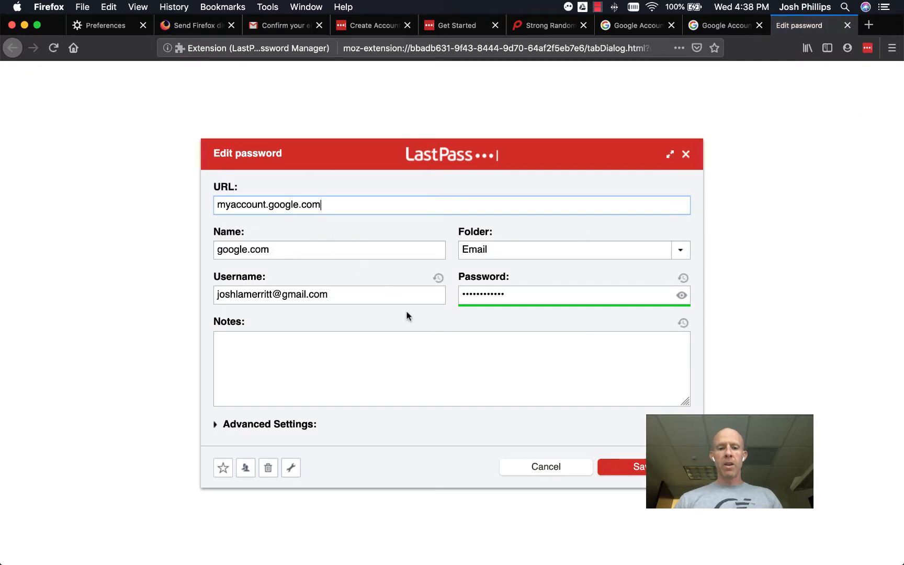
left_click(682, 295)
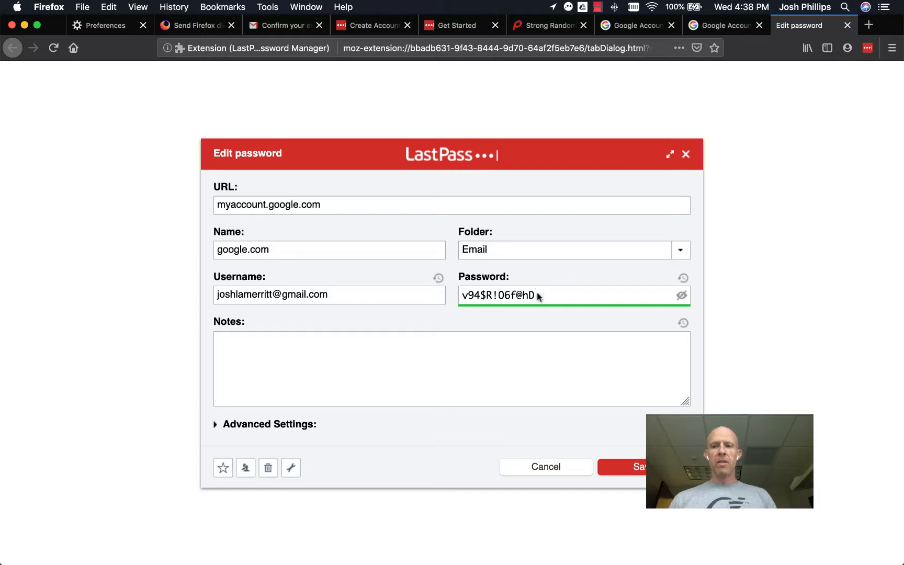
left_click(726, 24)
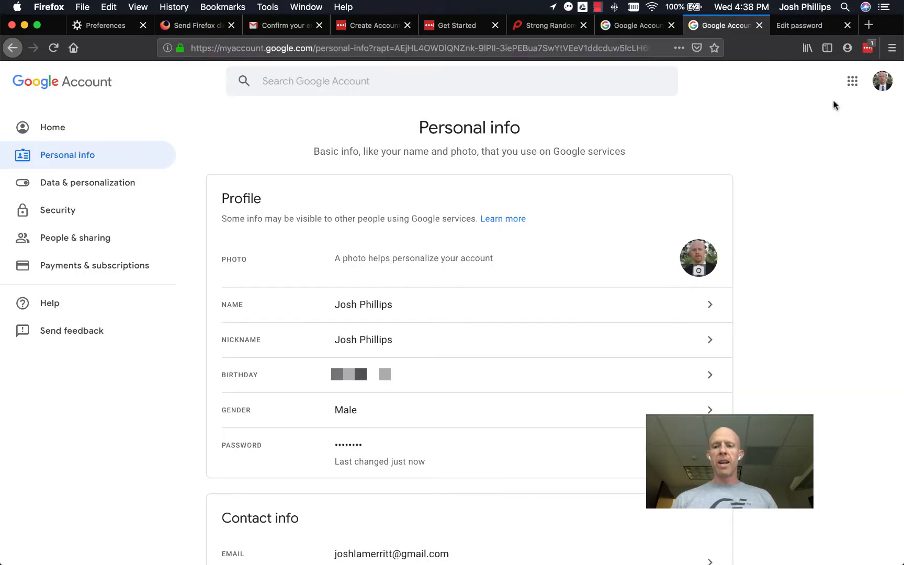
left_click(883, 82)
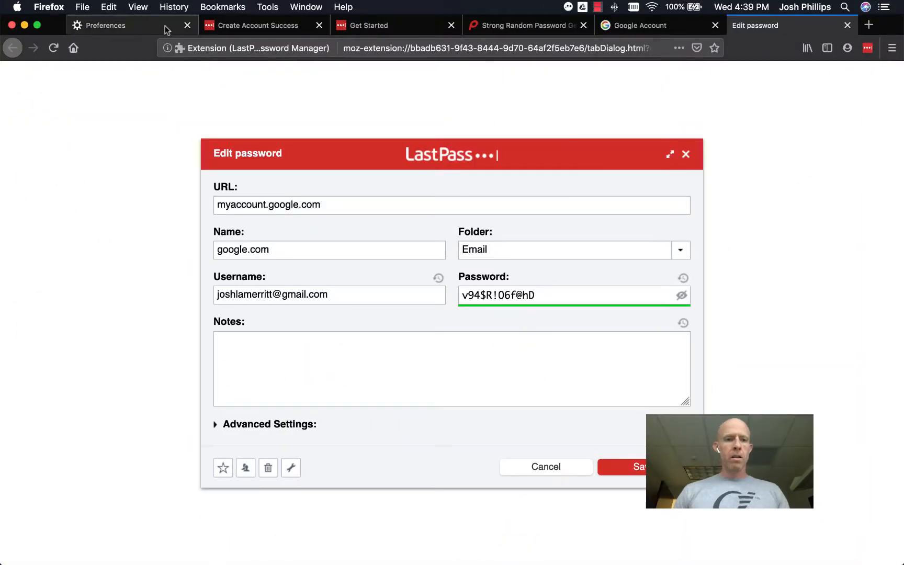
Step: Close the five leftover tabs: Preferences, account-created, Get Started, password generator, Google Account
left_click(187, 26)
left_click(187, 26)
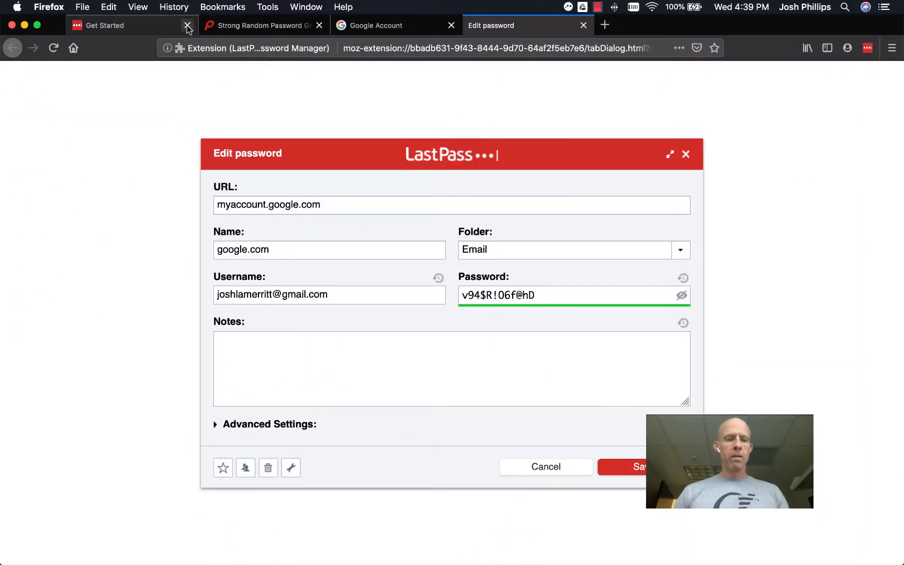
left_click(188, 26)
left_click(188, 26)
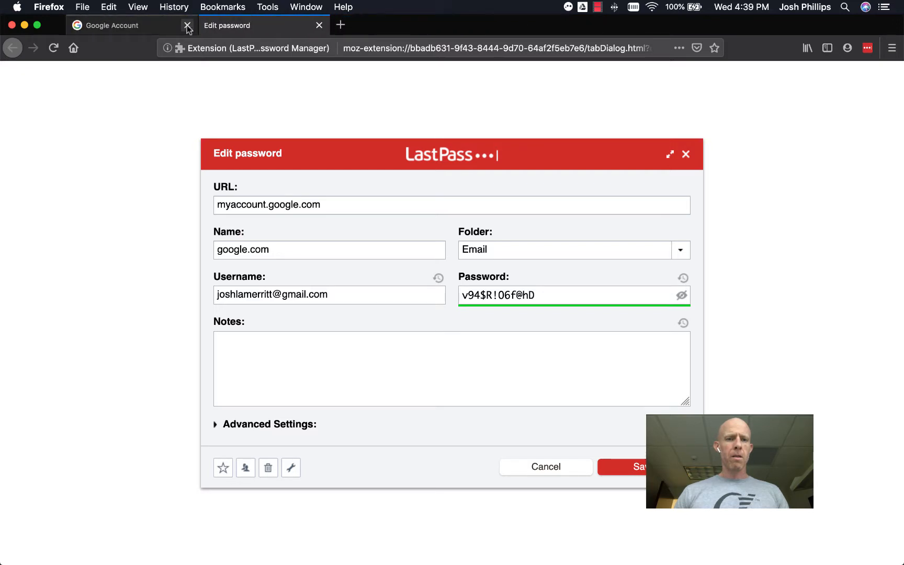
left_click(187, 25)
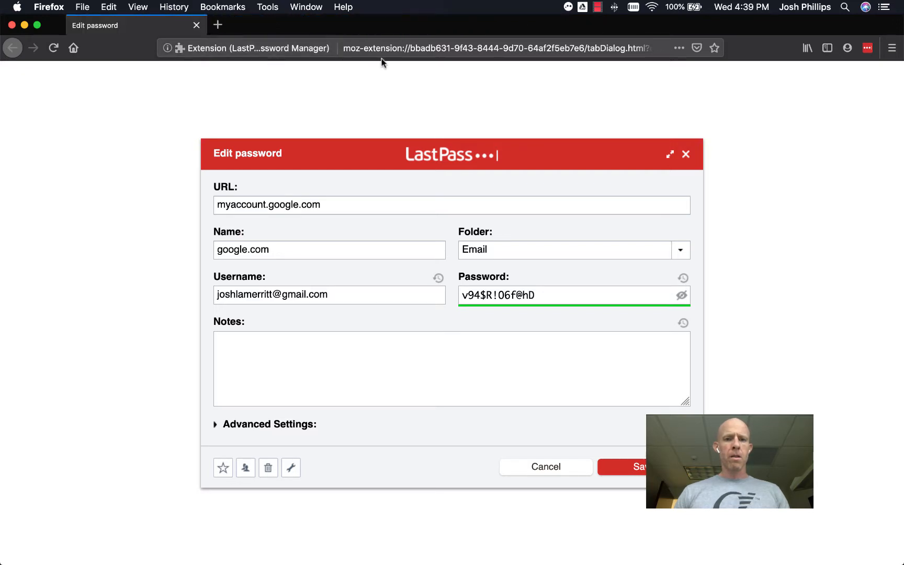
Step: Load gmail.com and sign out of the Google account
left_click(419, 49)
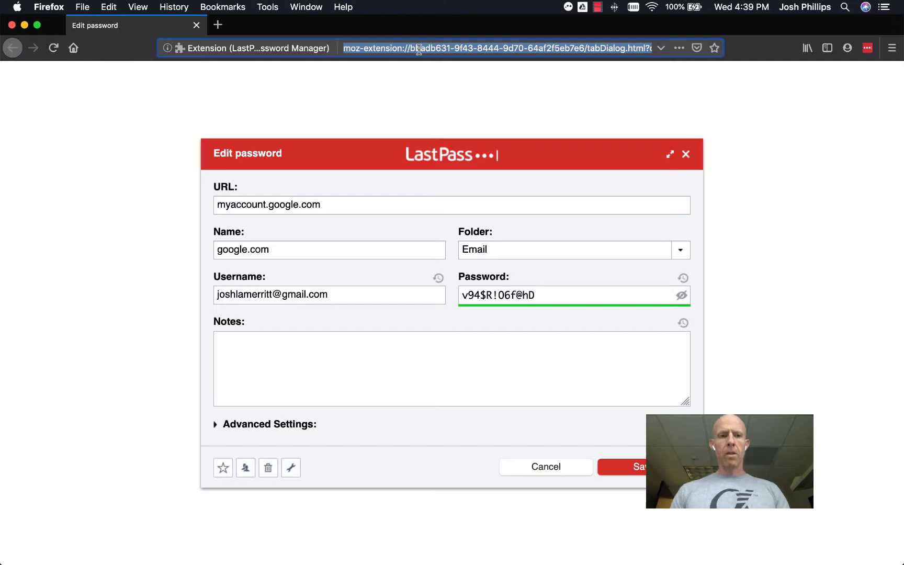
type("gmail.com")
key("Return")
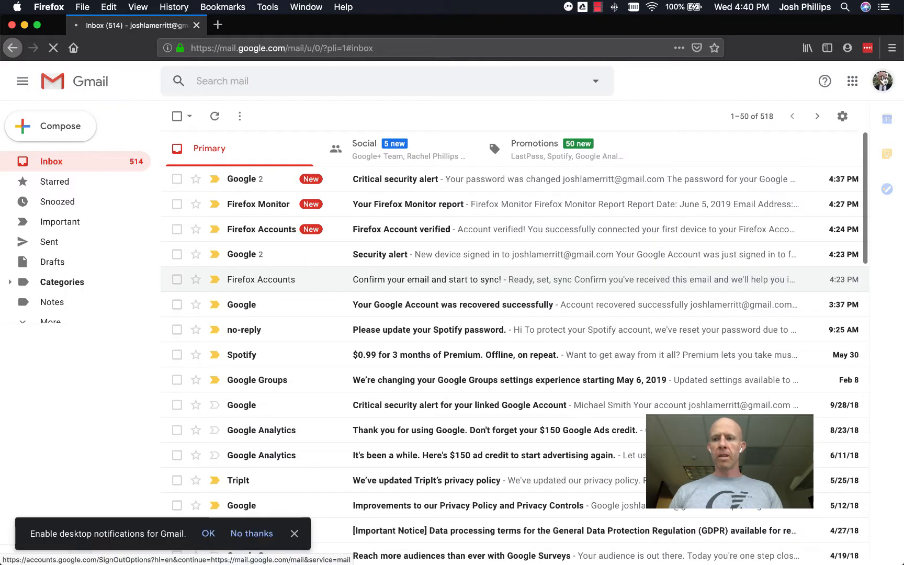
left_click(882, 80)
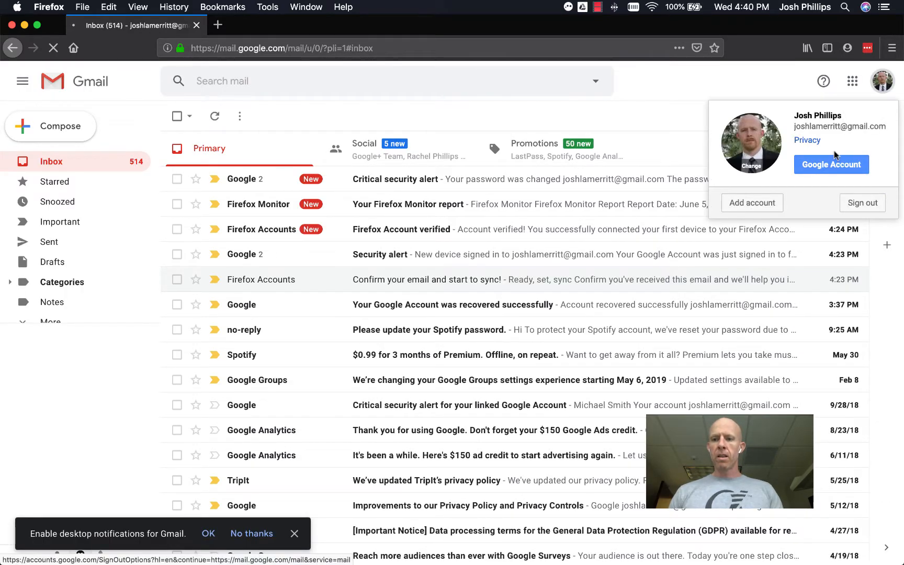
left_click(871, 206)
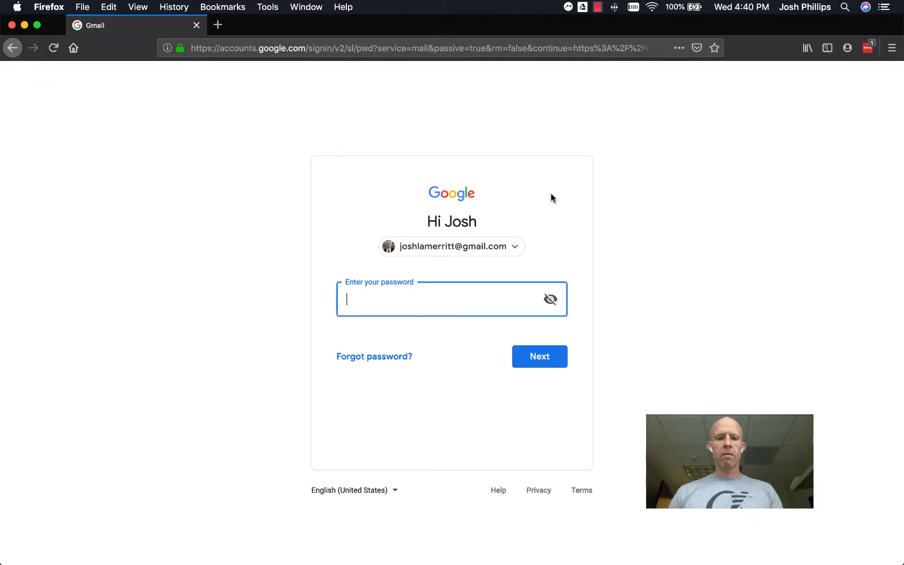
Step: Reload gmail.com to reach Google's password sign-in page
left_click(370, 49)
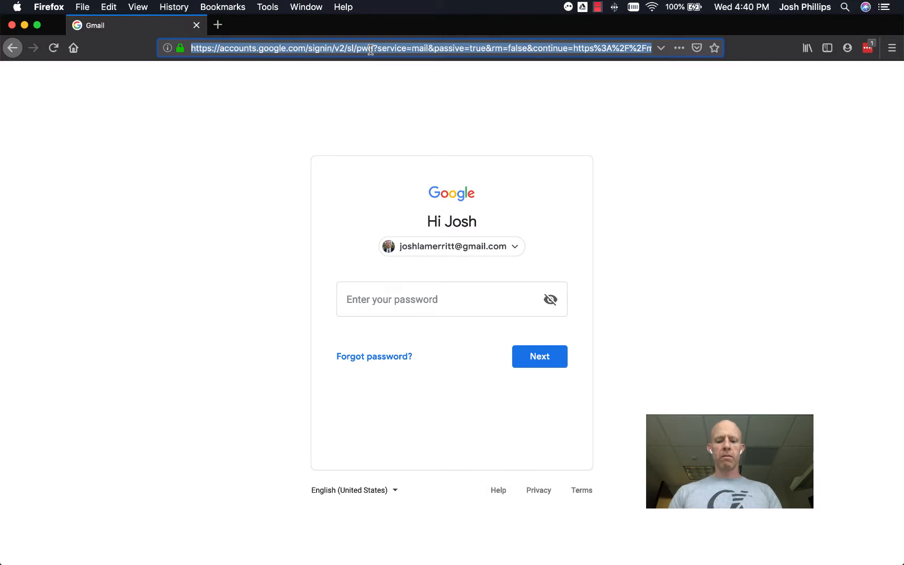
type("gmail.com/")
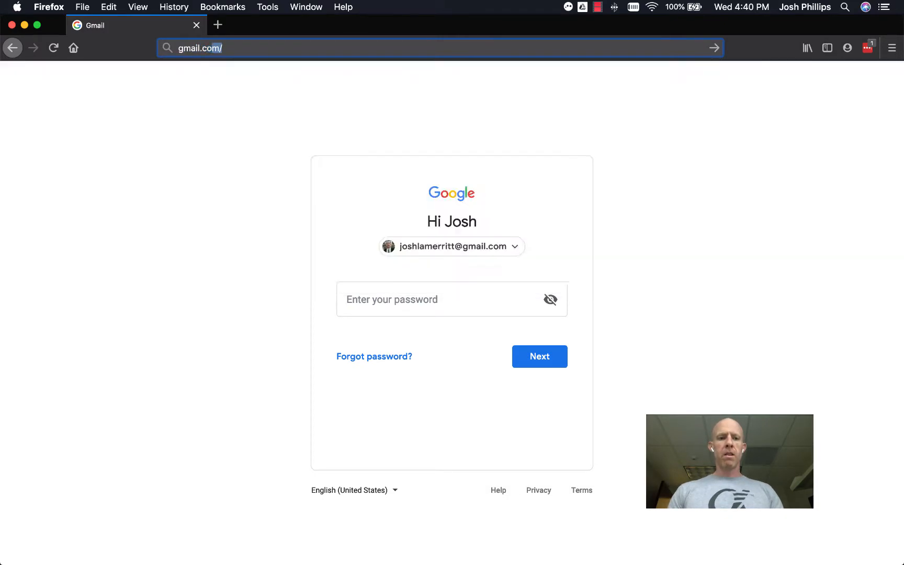
key("Return")
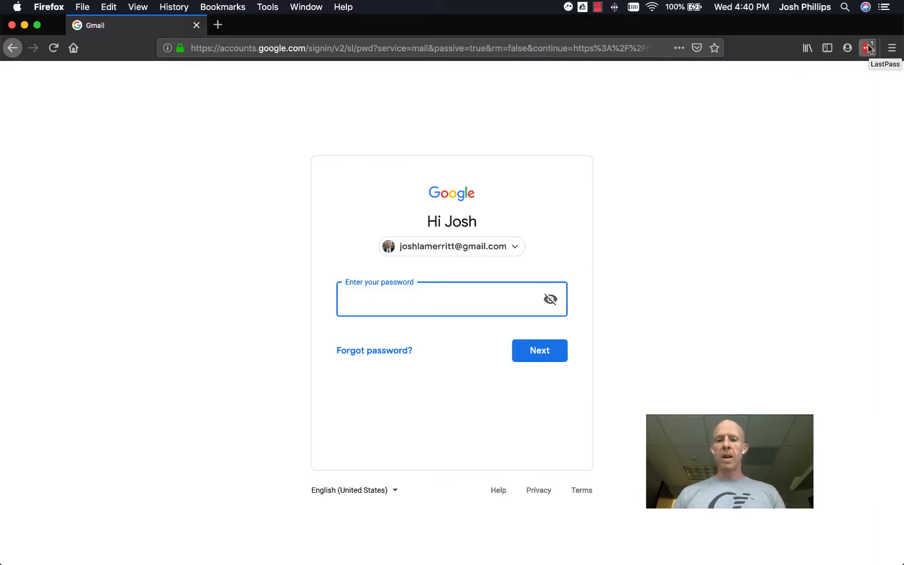
Step: Inspect the password field's show toggle and LastPass fill options, then open the LastPass vault menu
left_click(549, 302)
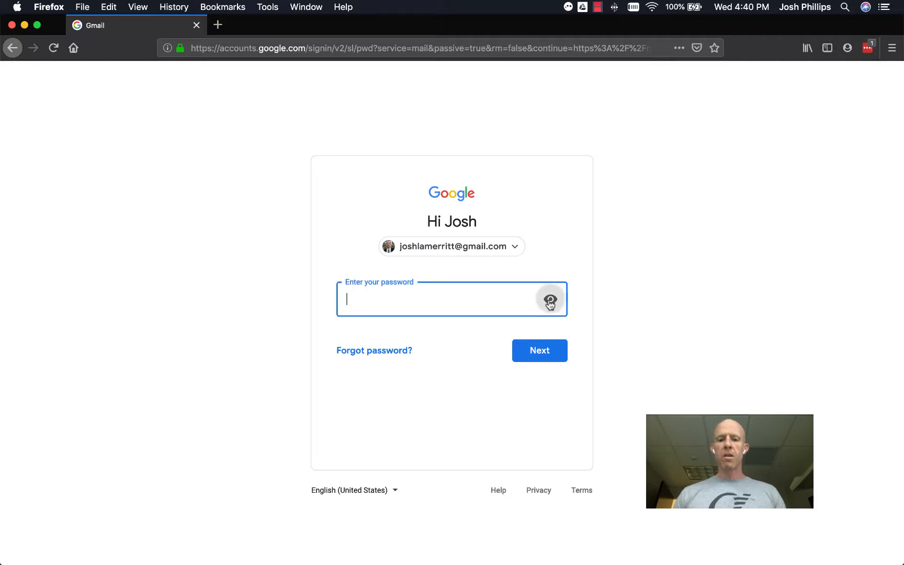
left_click(549, 303)
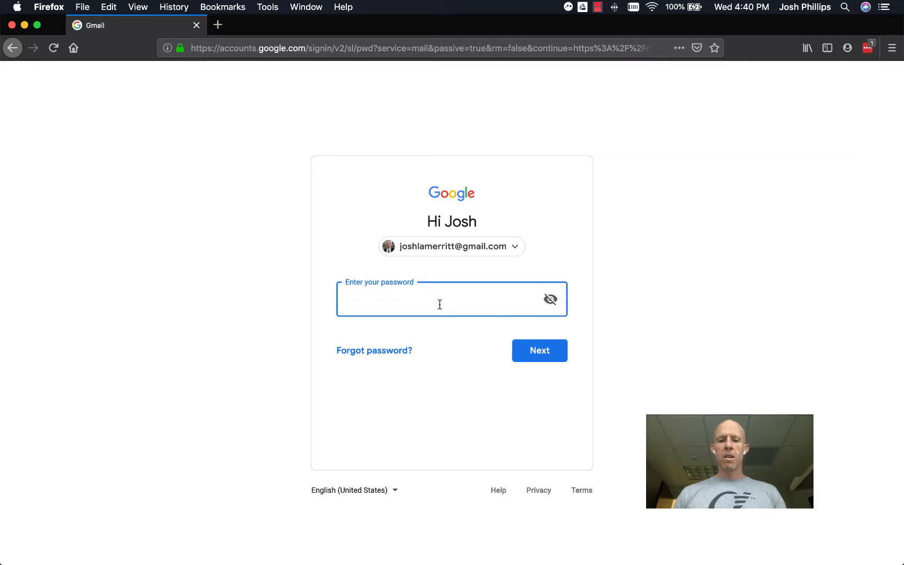
right_click(408, 292)
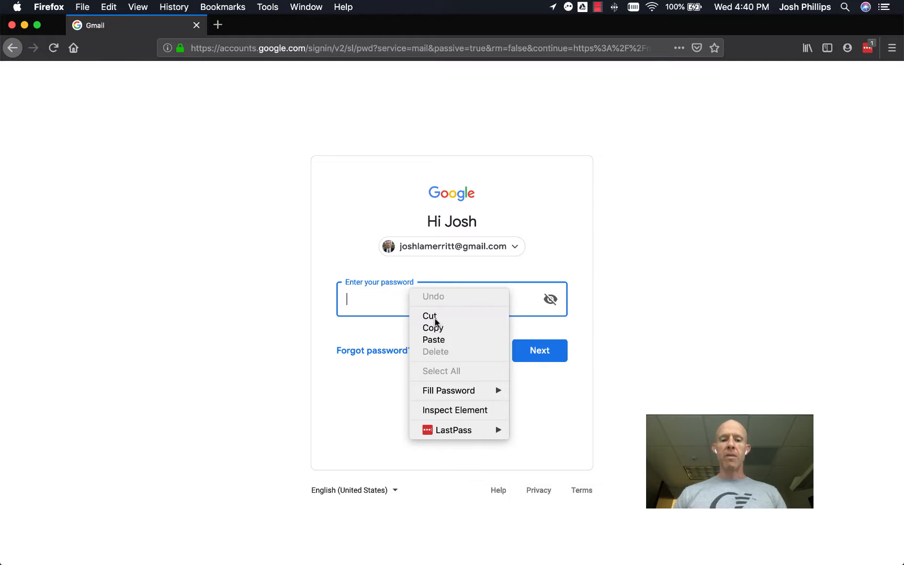
mouse_move(453, 431)
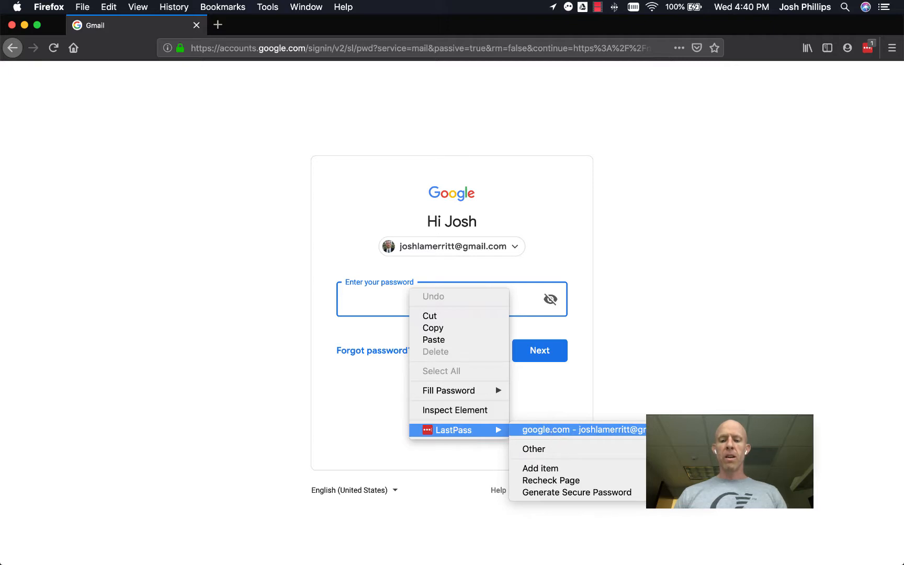
left_click(381, 301)
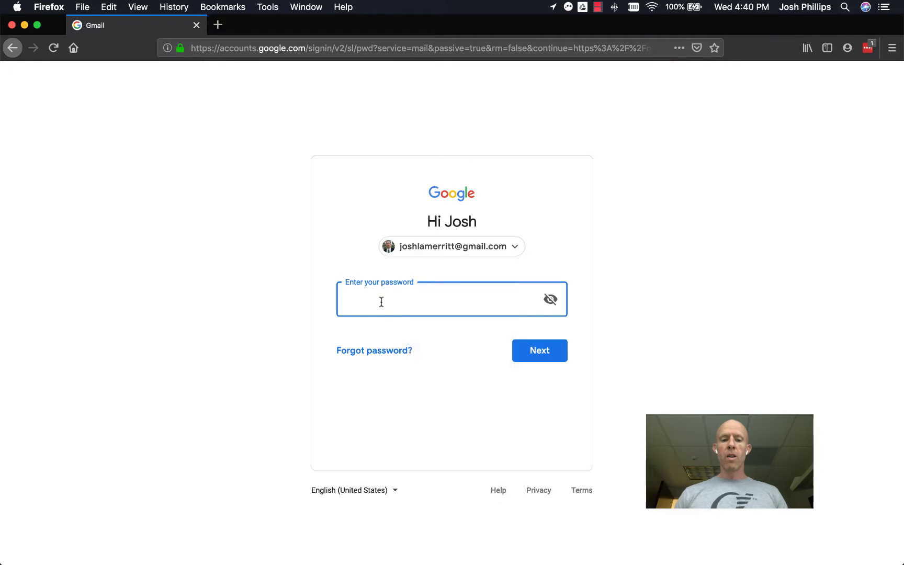
left_click(867, 48)
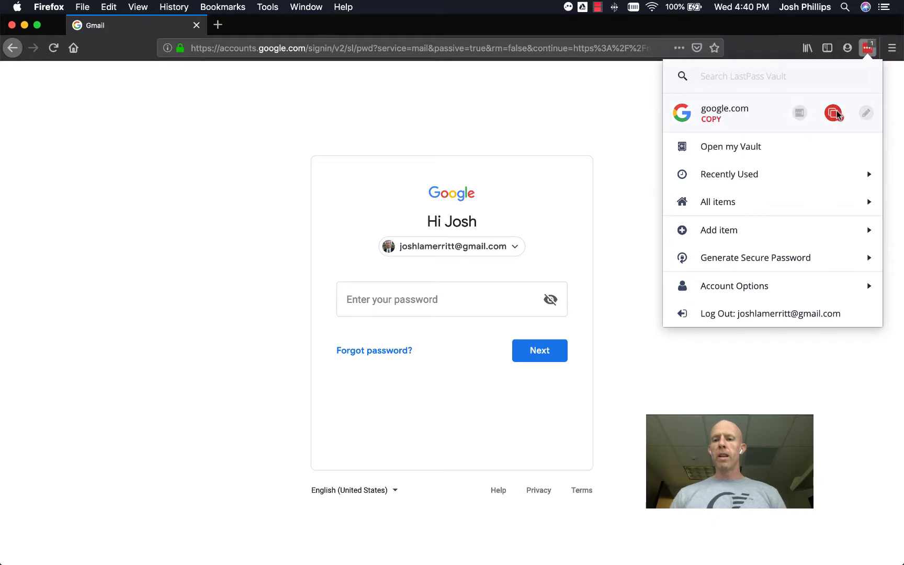
Step: Turn on Autologin in the google.com entry's Advanced Settings and save the entry
left_click(866, 114)
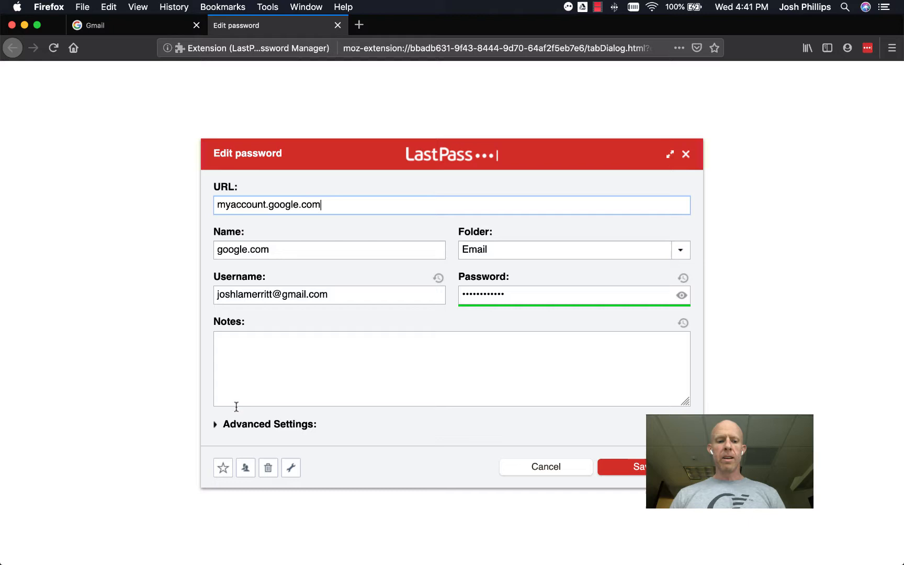
left_click(215, 424)
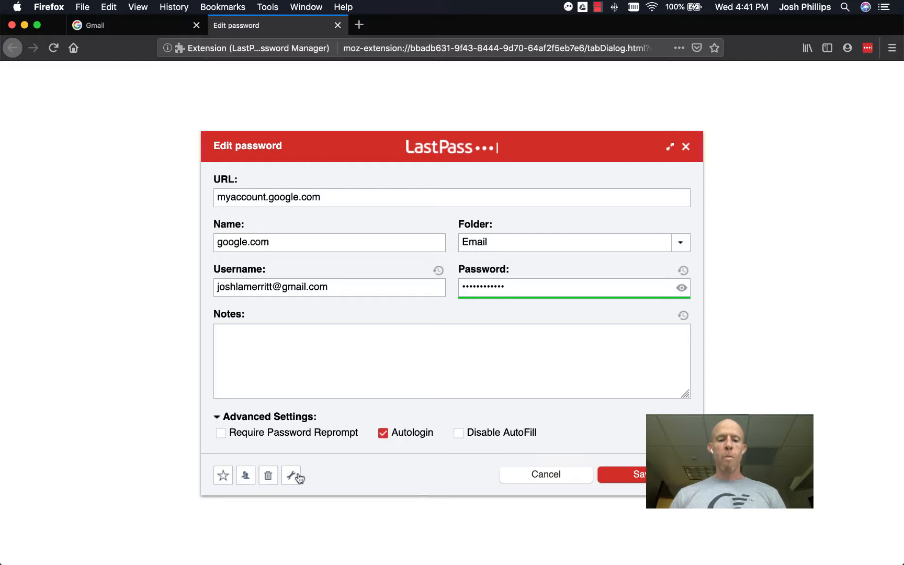
left_click(629, 473)
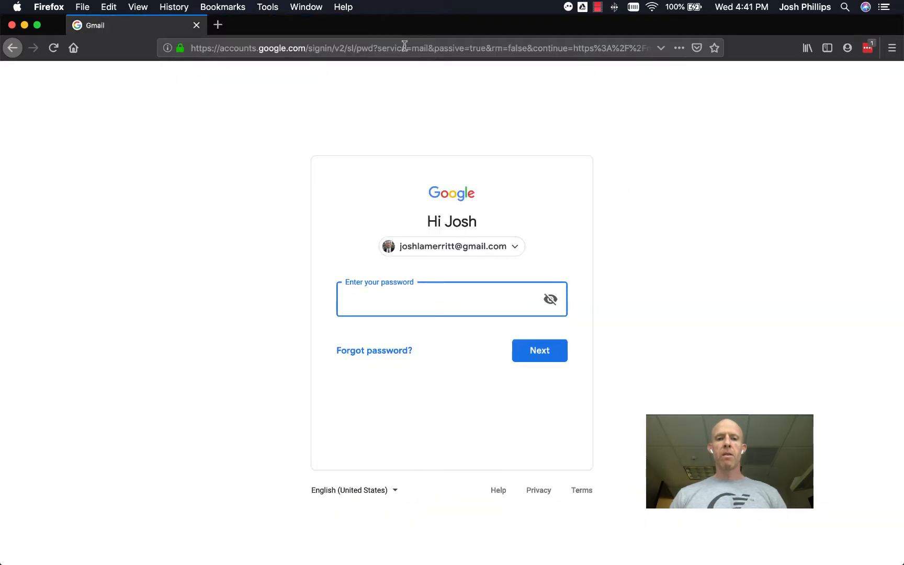
Step: Reload gmail.com and sign in by filling the saved google.com login from LastPass
left_click(404, 46)
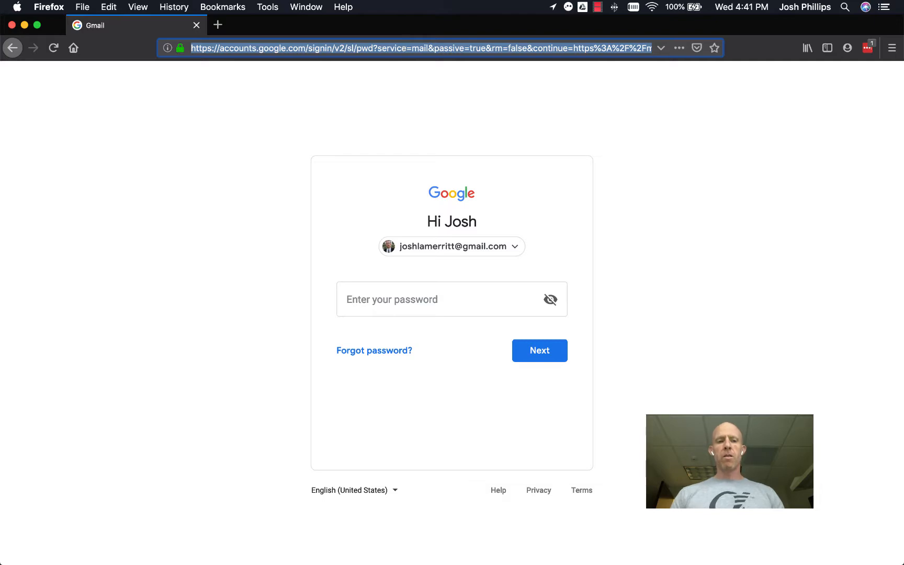
type("gmail.com")
key("Return")
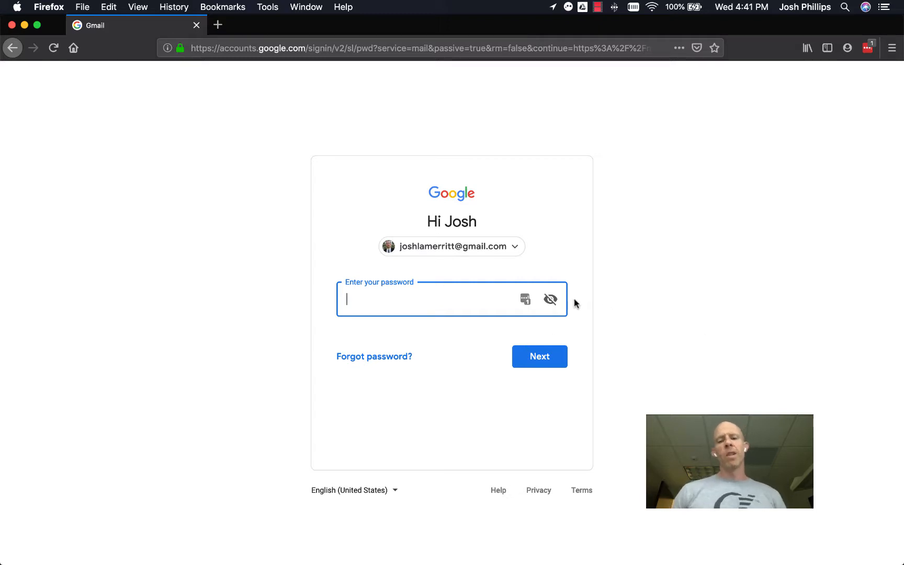
left_click(525, 299)
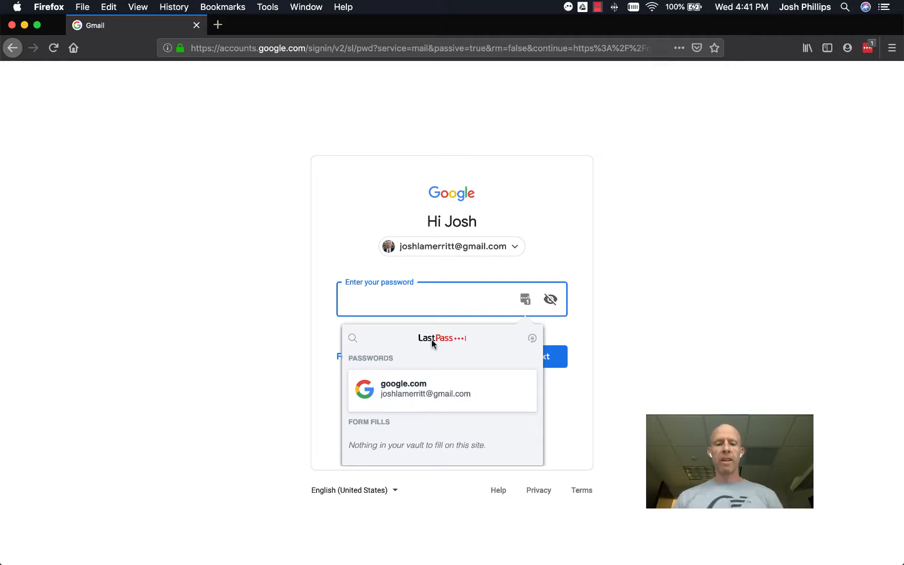
left_click(394, 393)
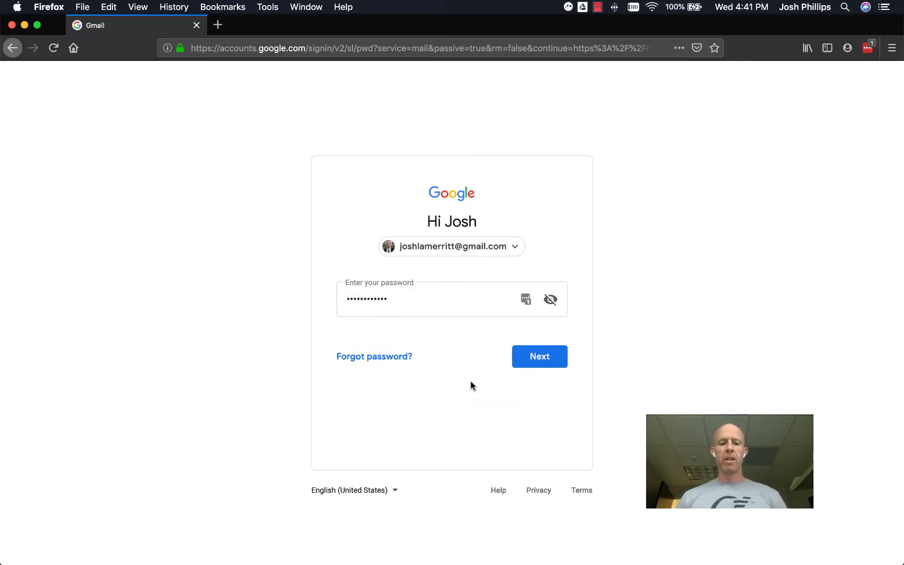
left_click(537, 354)
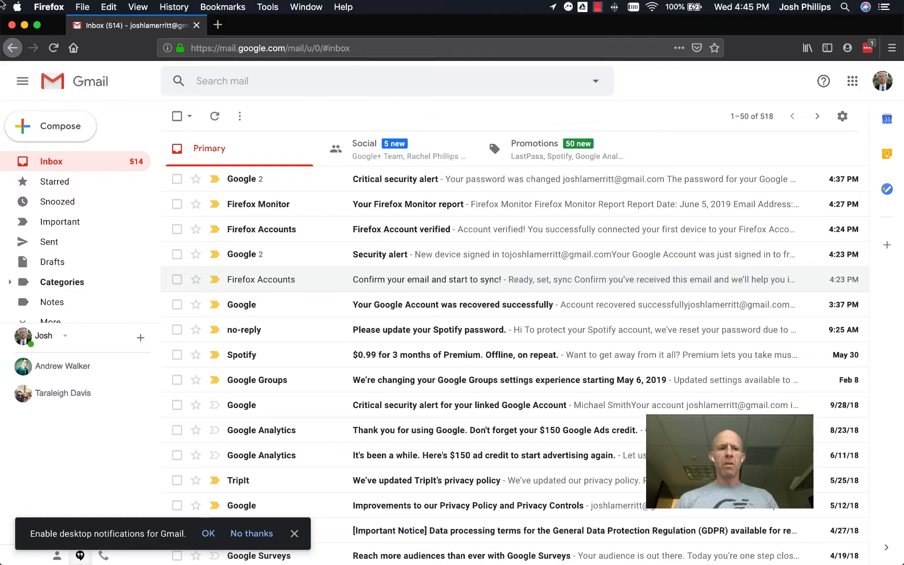
mouse_move(2, 3)
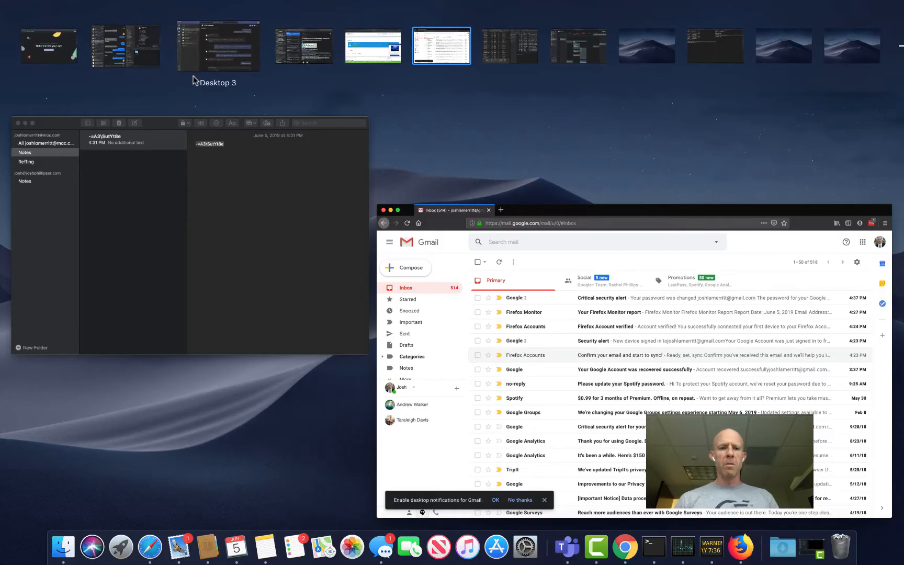
Step: In Chrome, start signing in for sync with the account e-mail, then return to Firefox
left_click(542, 309)
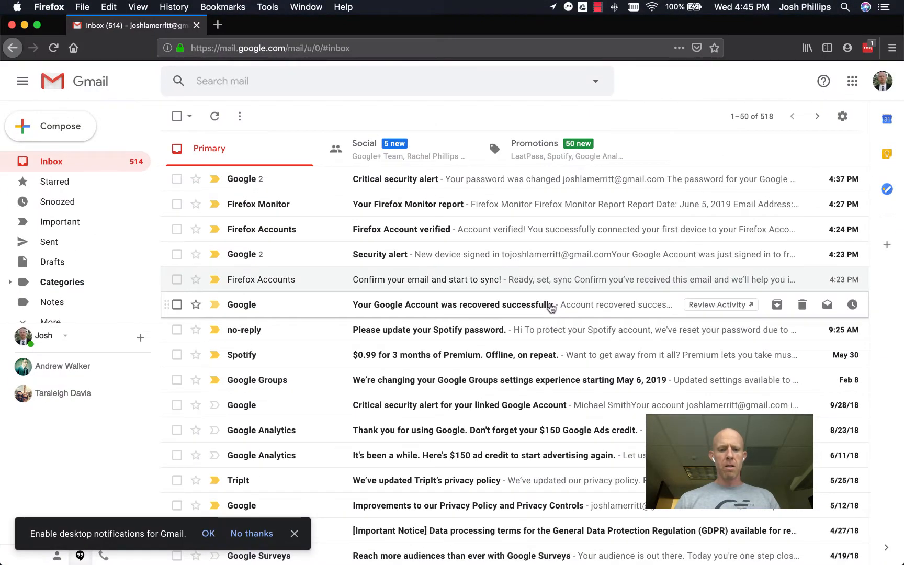
key("super+Tab")
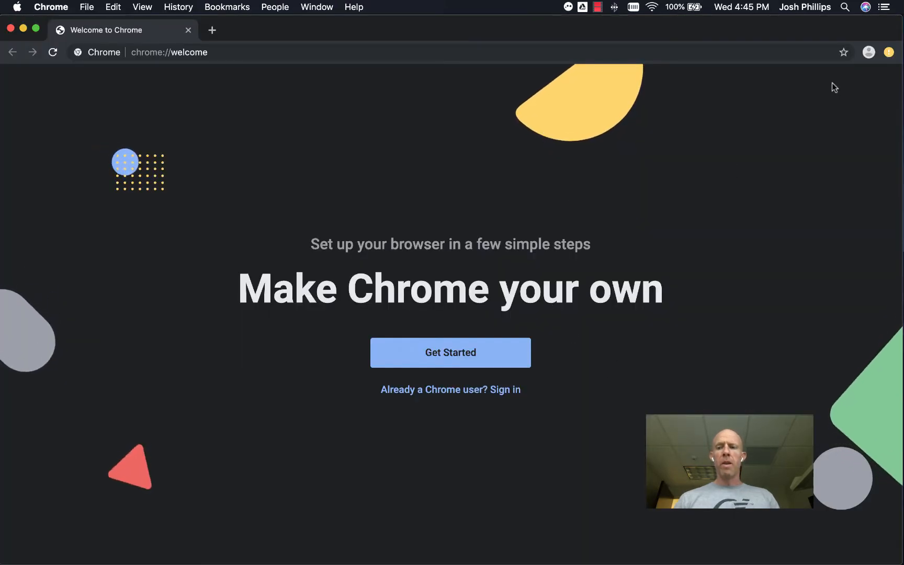
left_click(868, 53)
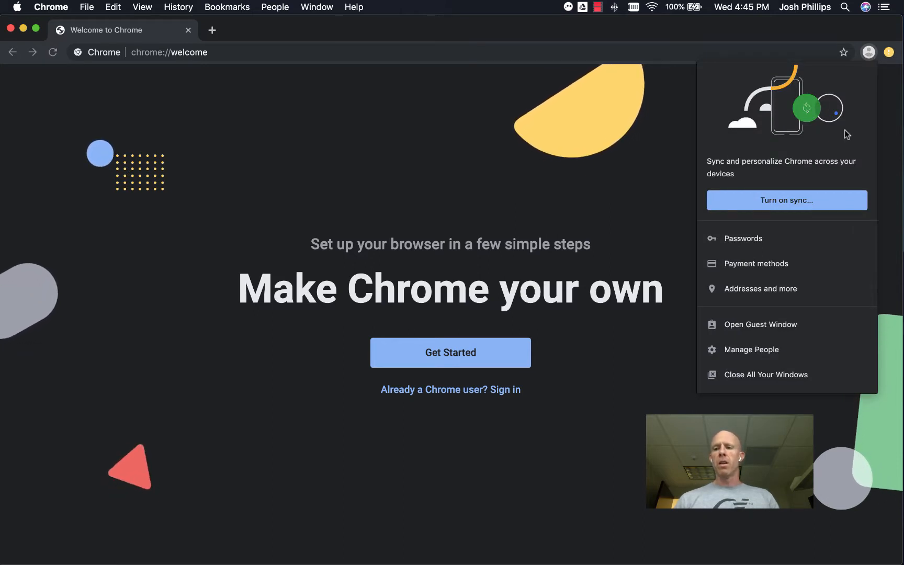
left_click(776, 202)
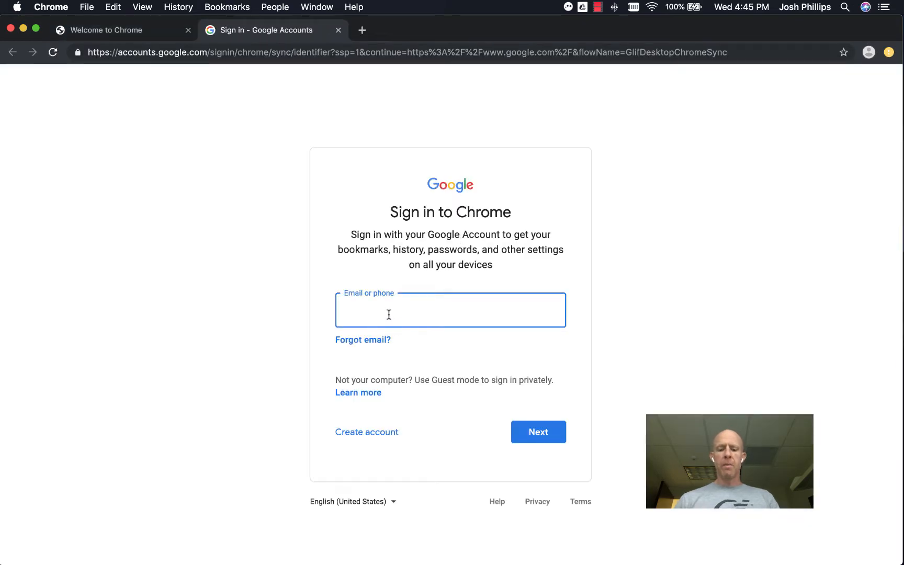
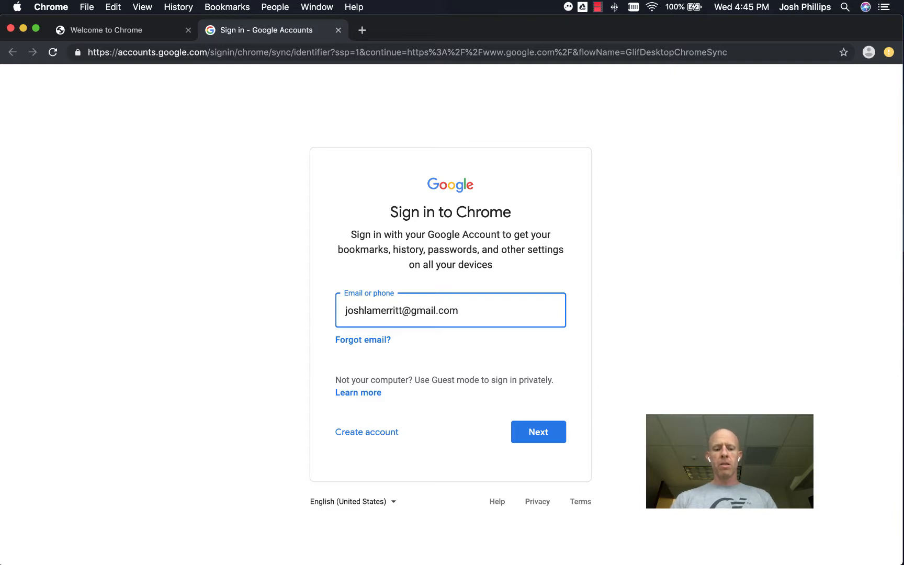
key("super+Tab")
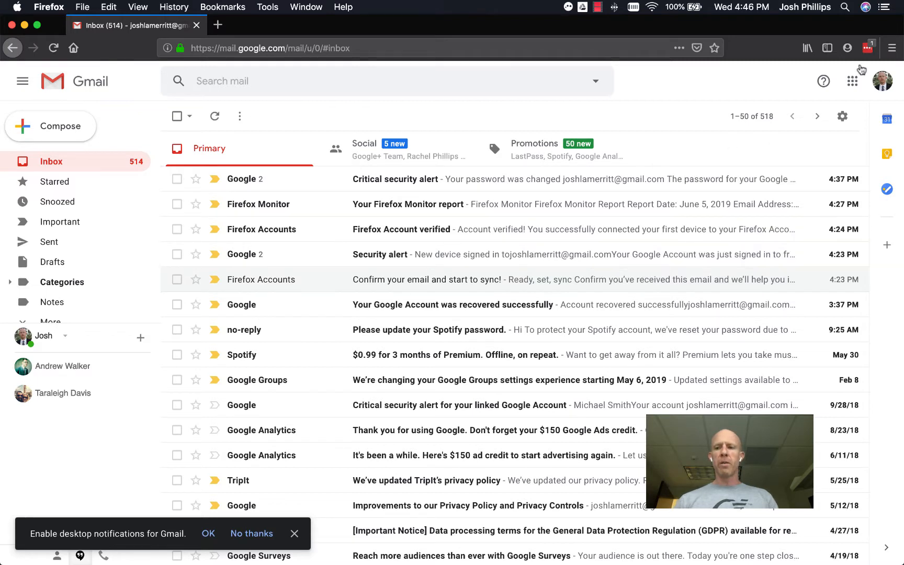
Step: Copy the google.com password from the LastPass extension menu in Firefox, then return to Chrome
left_click(867, 48)
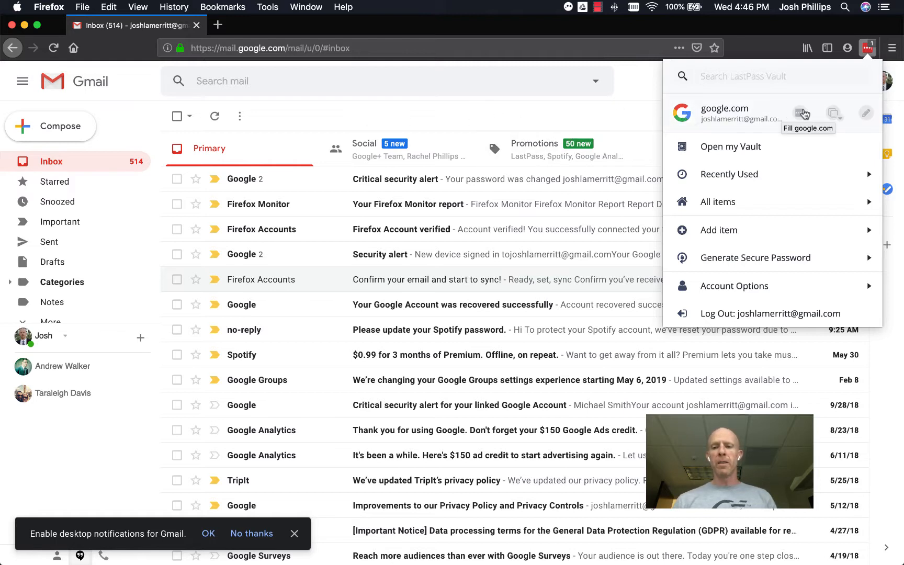
left_click(833, 113)
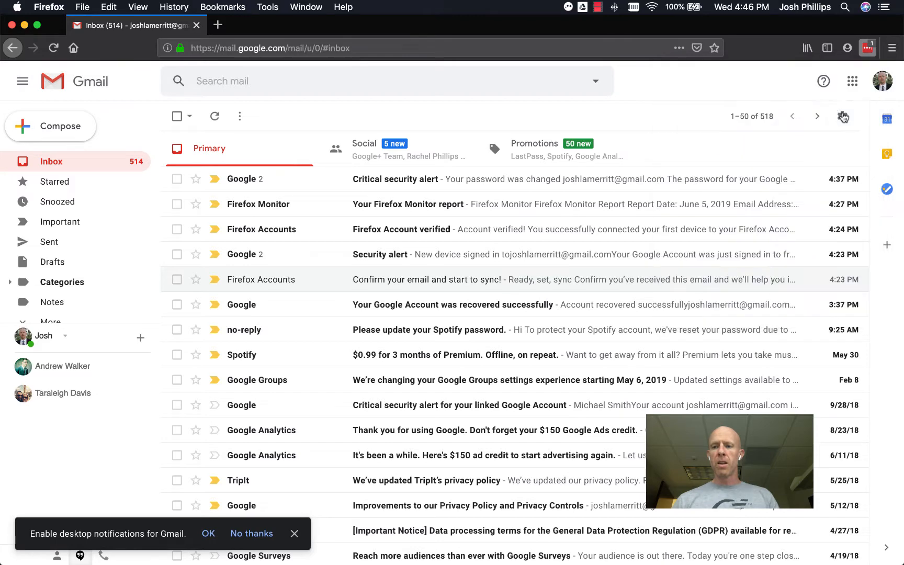
left_click(867, 47)
left_click(834, 118)
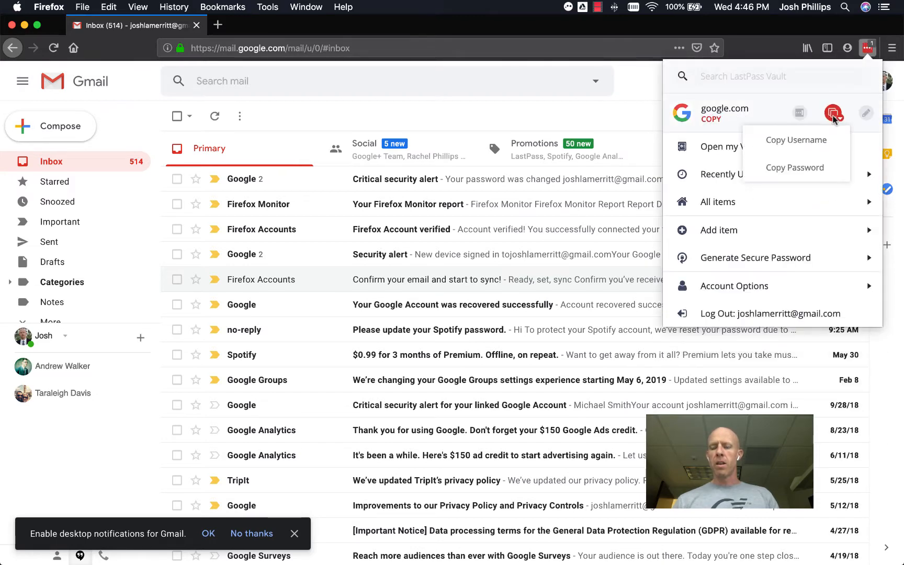
left_click(806, 169)
key("super+Tab")
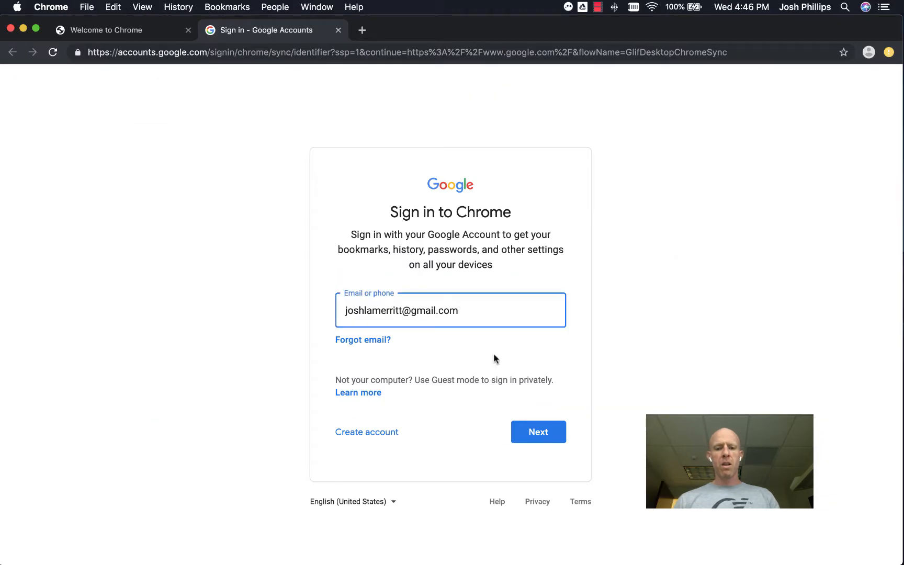
Step: Finish the Chrome sign-in with the pasted password and accept turning on sync
left_click(538, 433)
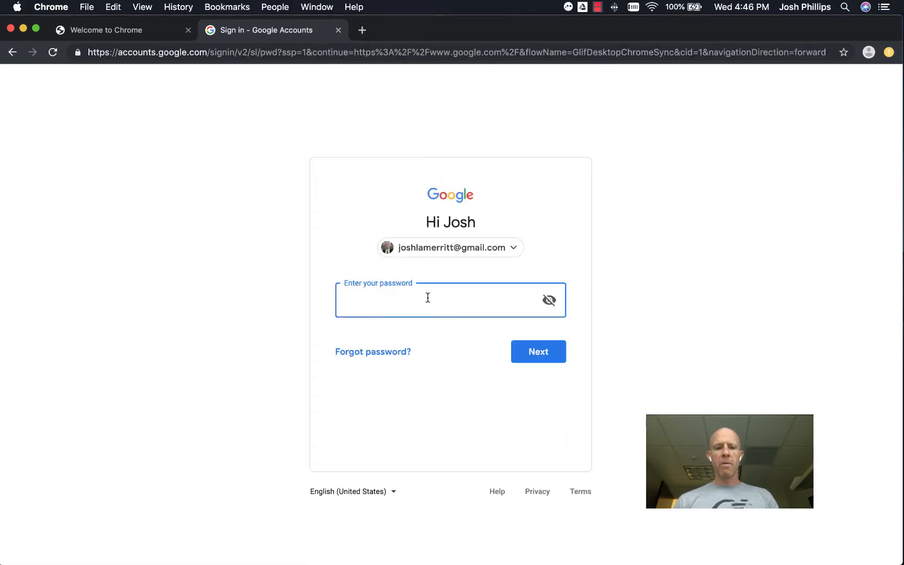
key("super+v")
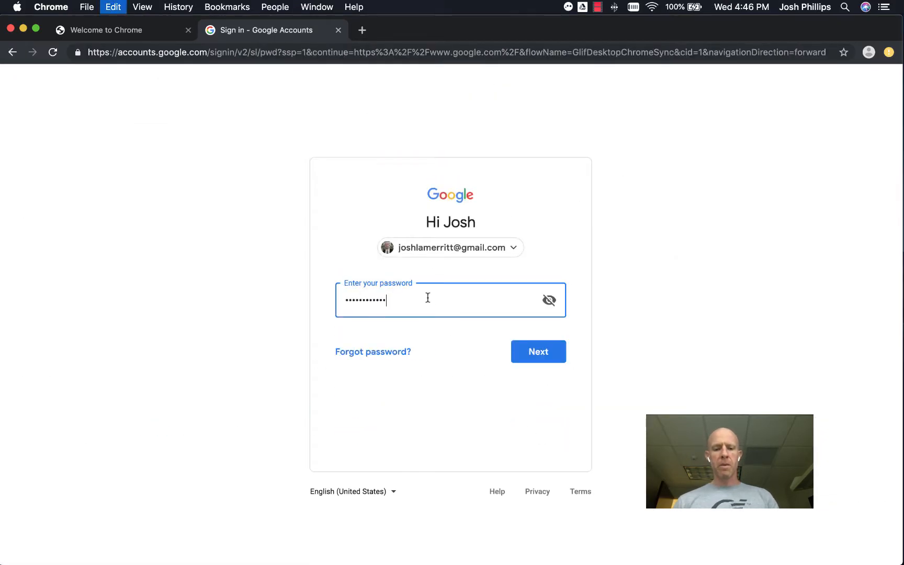
left_click(537, 352)
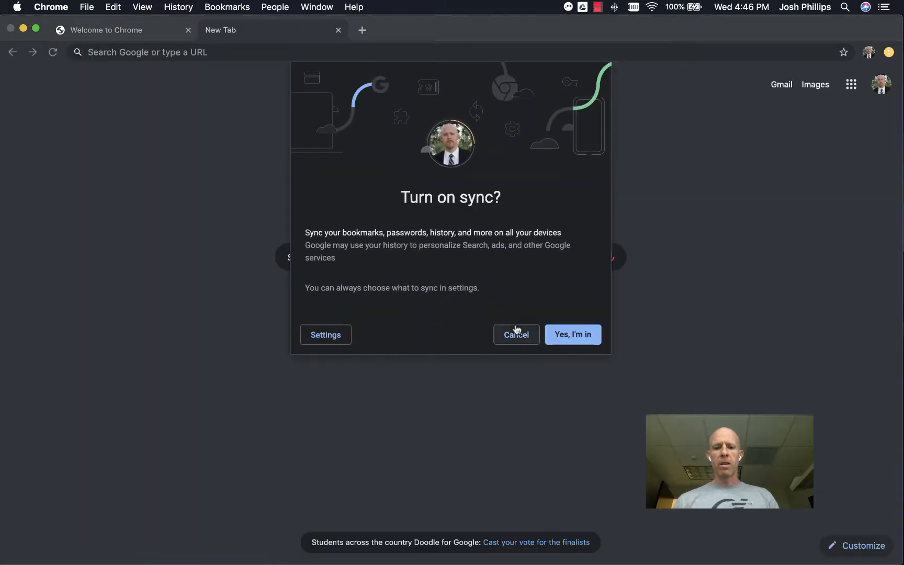
left_click(578, 335)
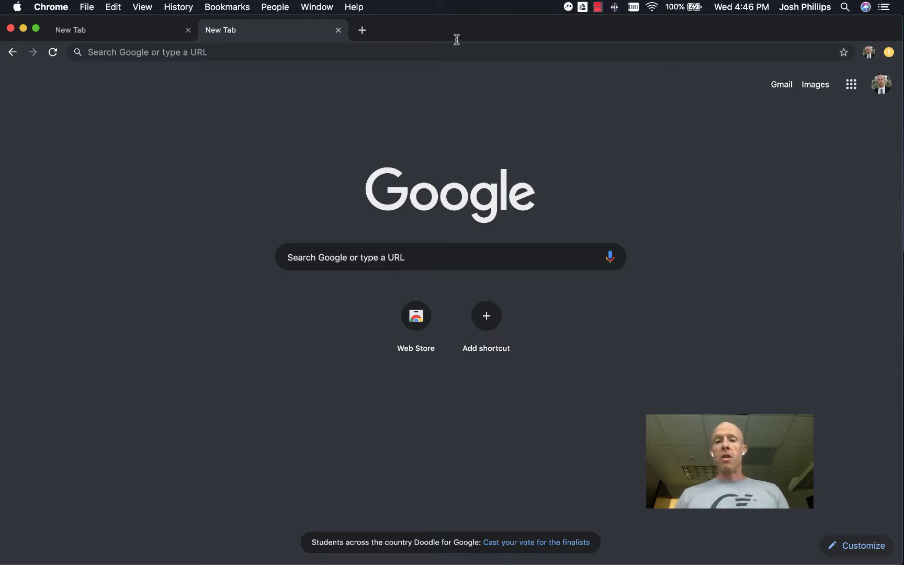
Step: Search for 'lastpass' and open the LastPass website from the ad result
left_click(317, 49)
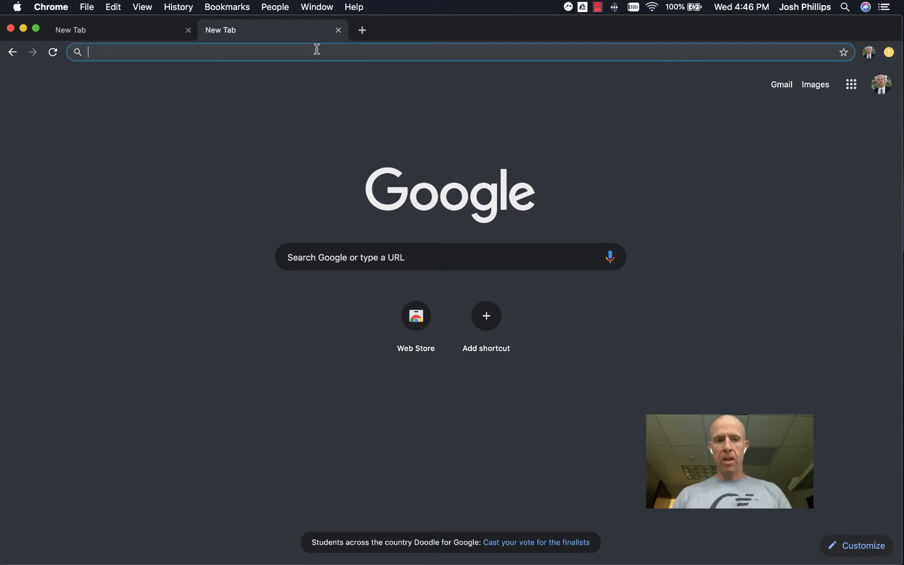
type("lastpass")
key("Return")
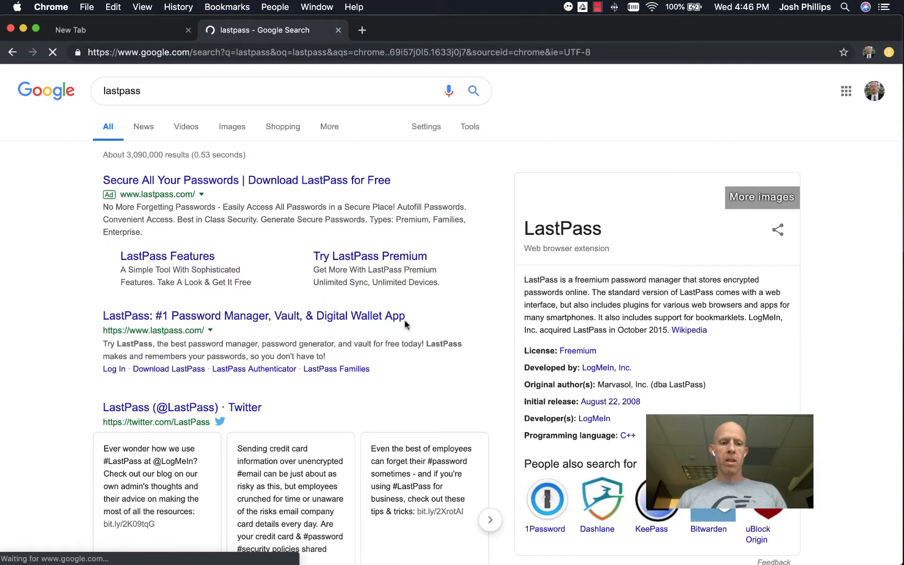
left_click(308, 179)
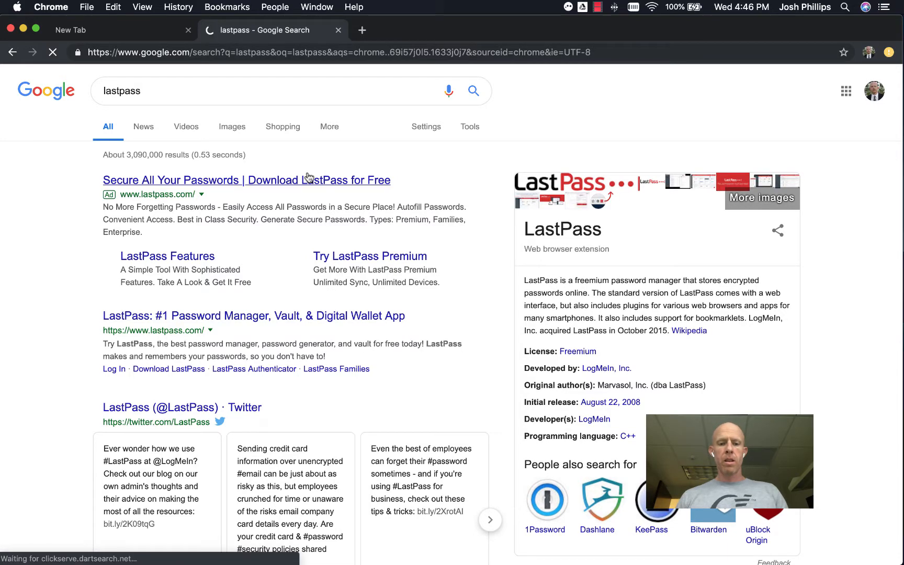
left_click(317, 256)
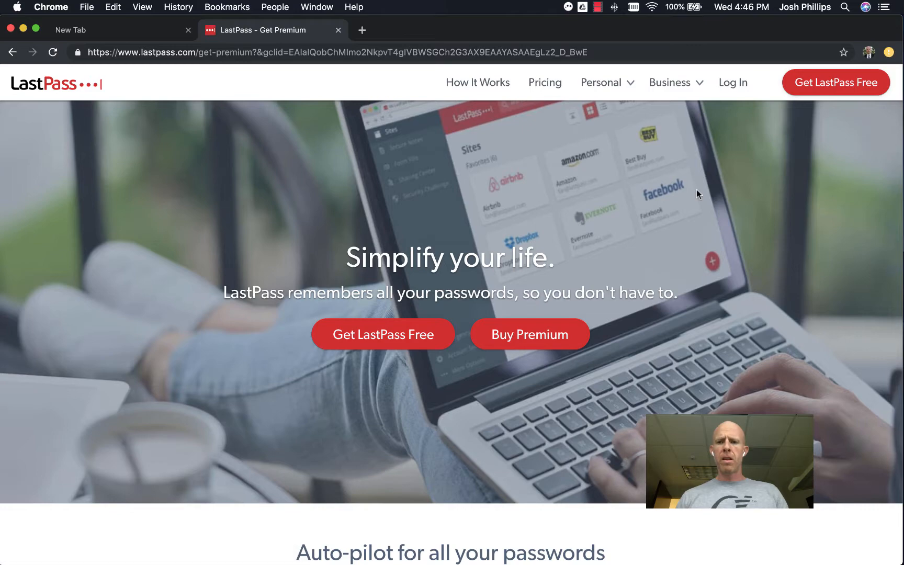
scroll(696, 193, "down", 5)
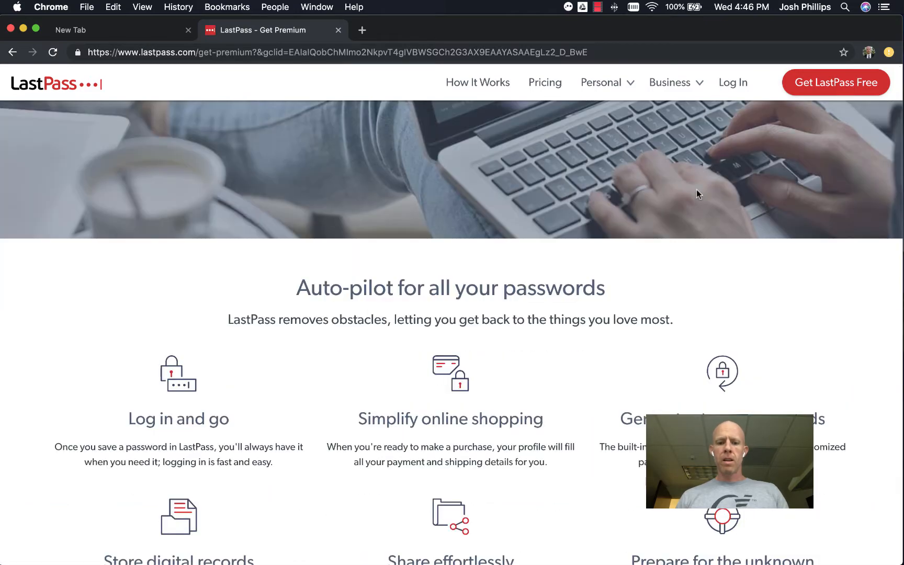
scroll(696, 190, "up", 5)
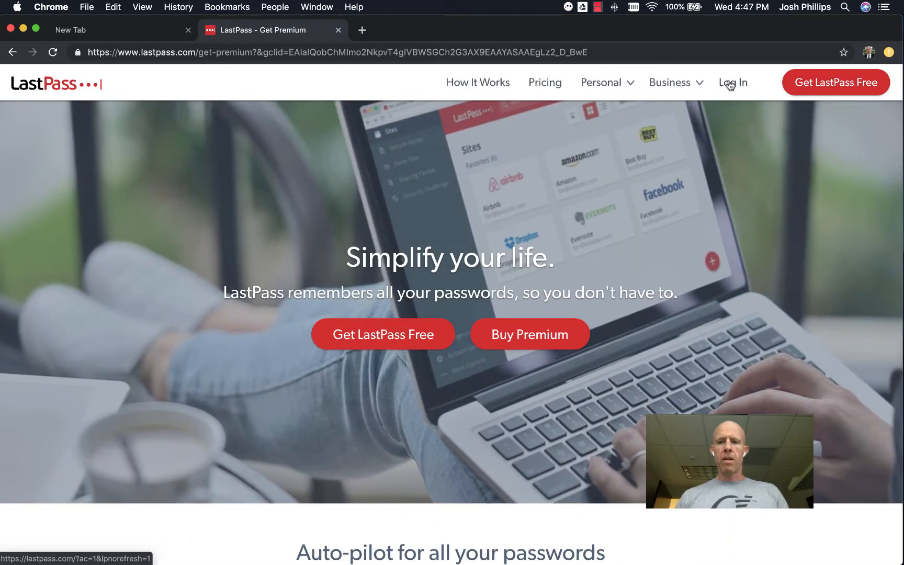
Step: Open the LastPass log-in page, enter the account email, then switch to Notes
left_click(729, 84)
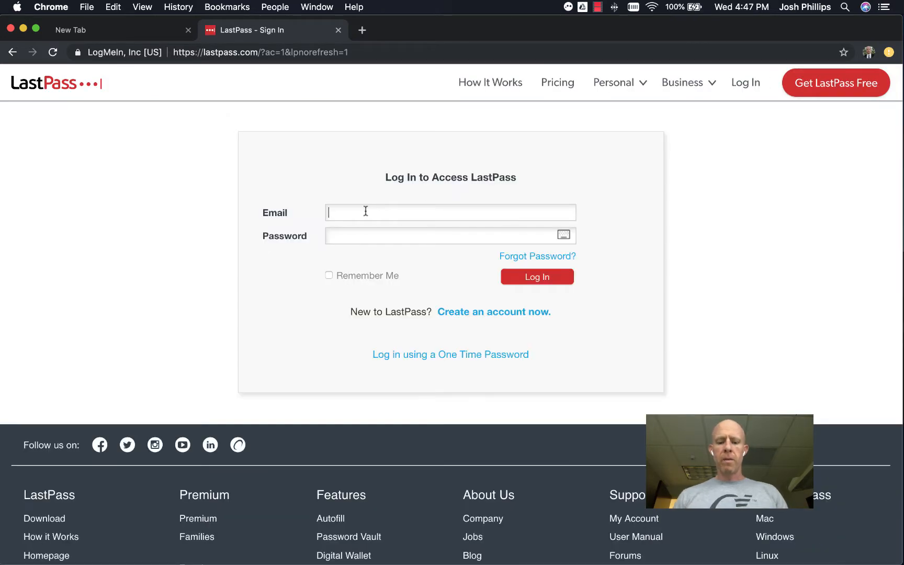
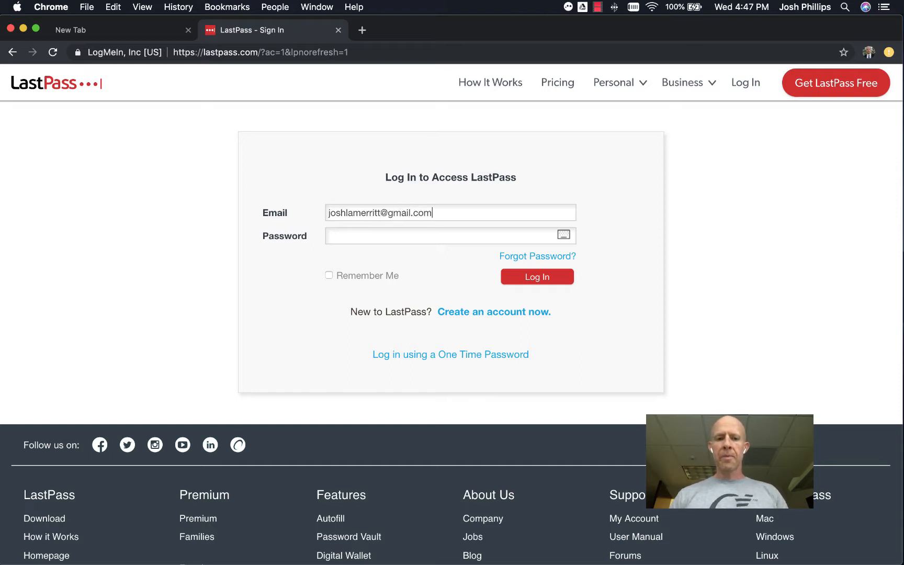
left_click(389, 235)
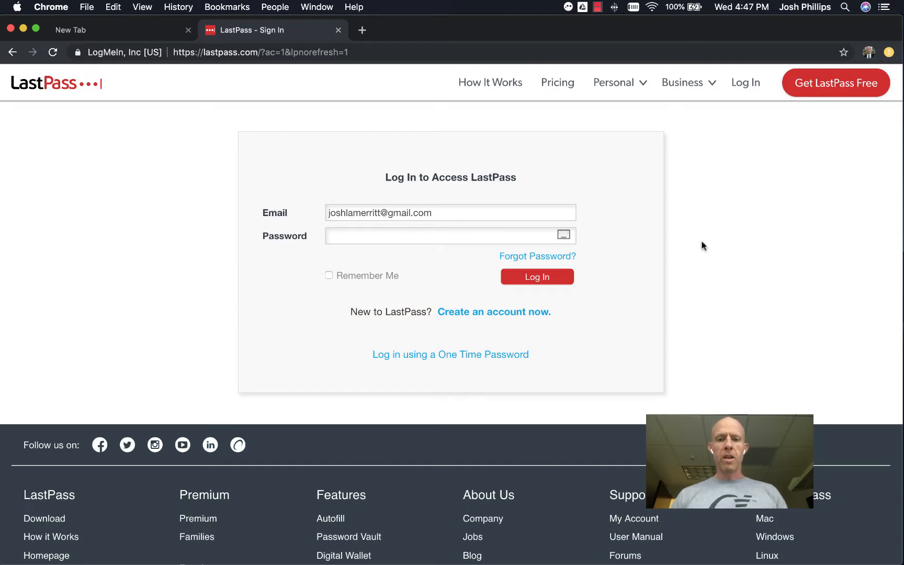
key("super+Tab")
key("super+Tab")
key("super+Tab")
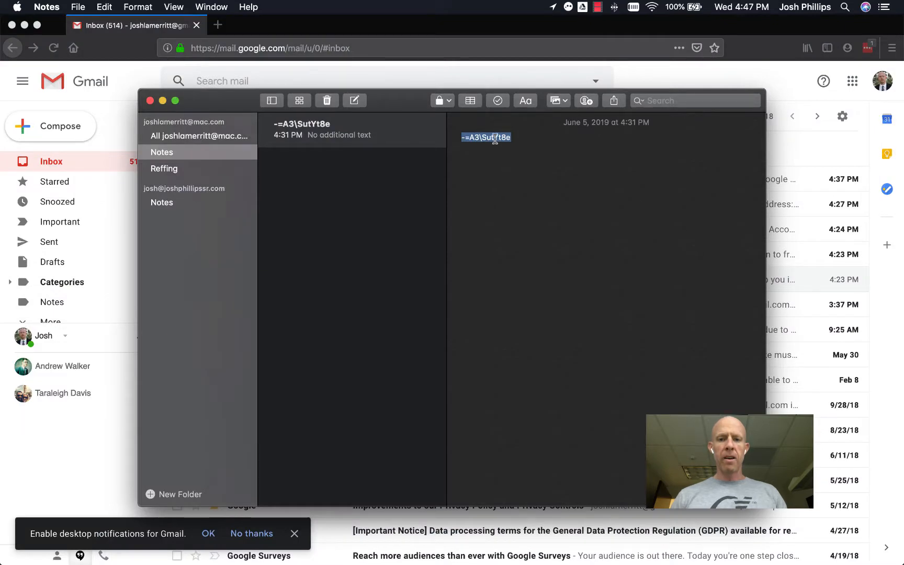
Step: Copy the master password from the selected note text and return to Chrome
right_click(493, 138)
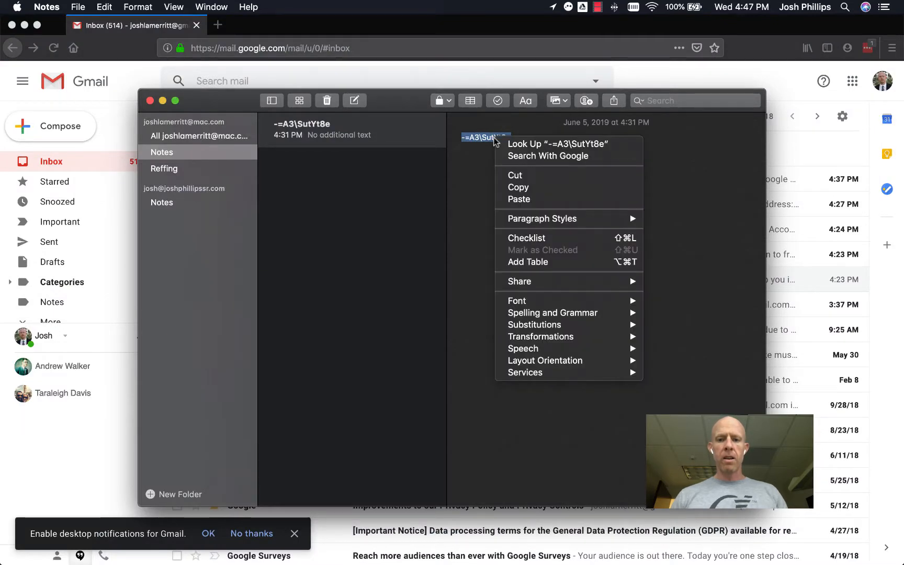
left_click(517, 187)
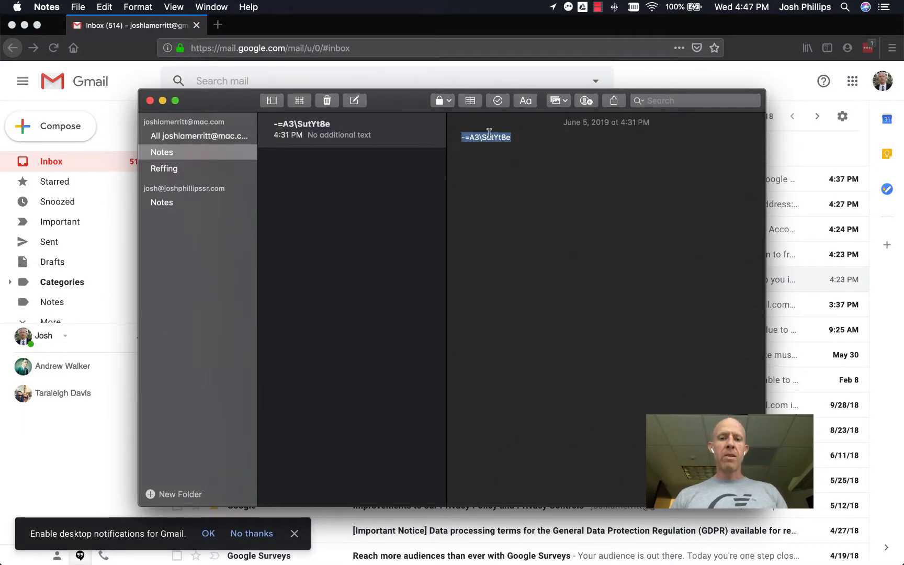
key("super+Tab")
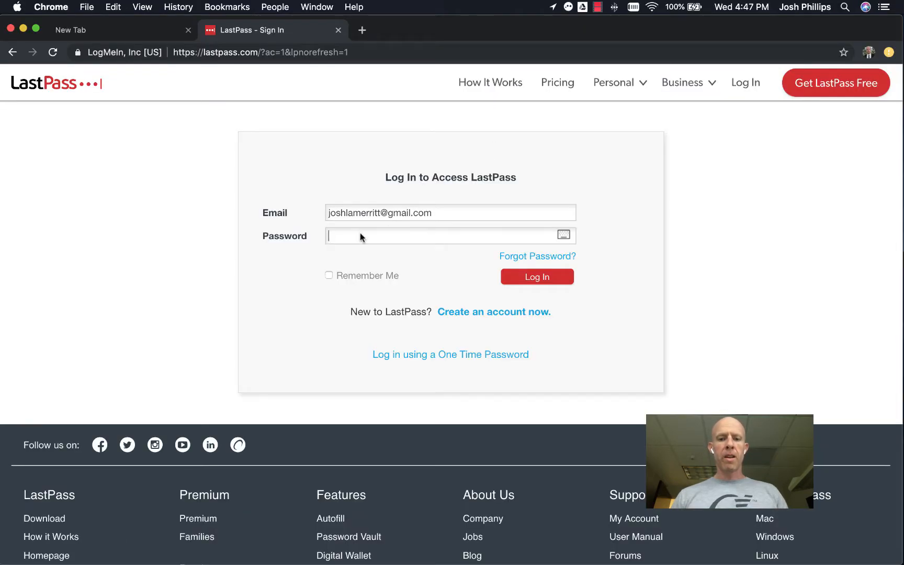
Step: Paste the master password into the Password field and log in to the LastPass vault
type("••••••••••••")
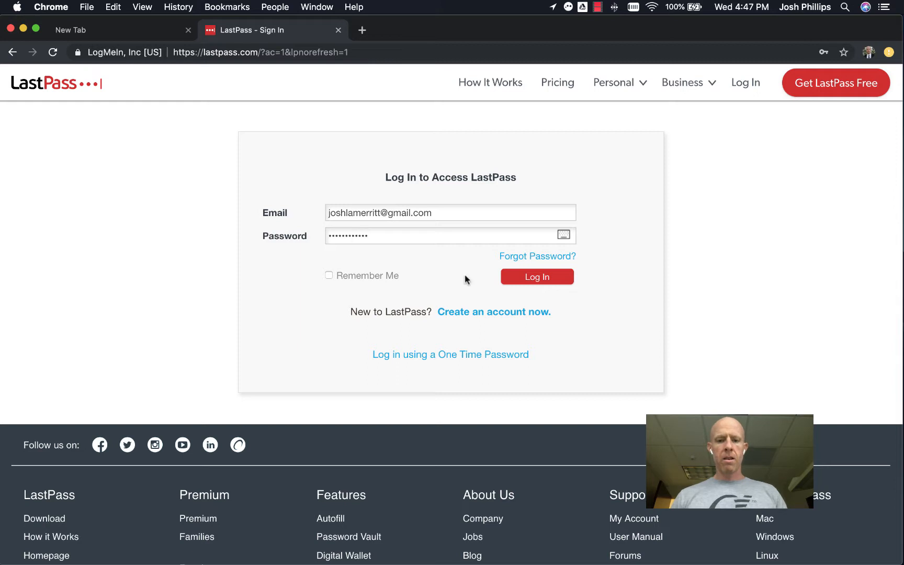
left_click(536, 278)
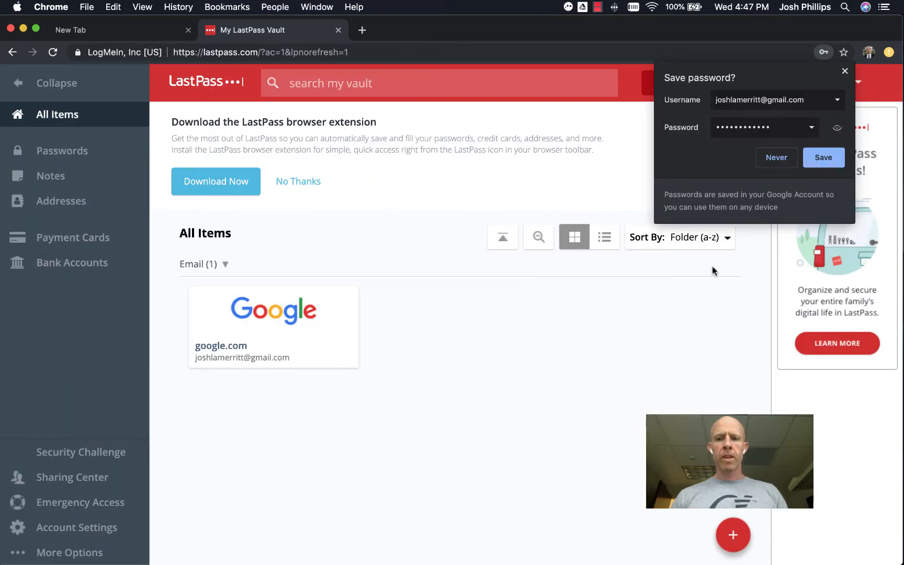
Step: Dismiss Chrome's save-password offer and briefly open and close the vault's account and options menus
left_click(844, 71)
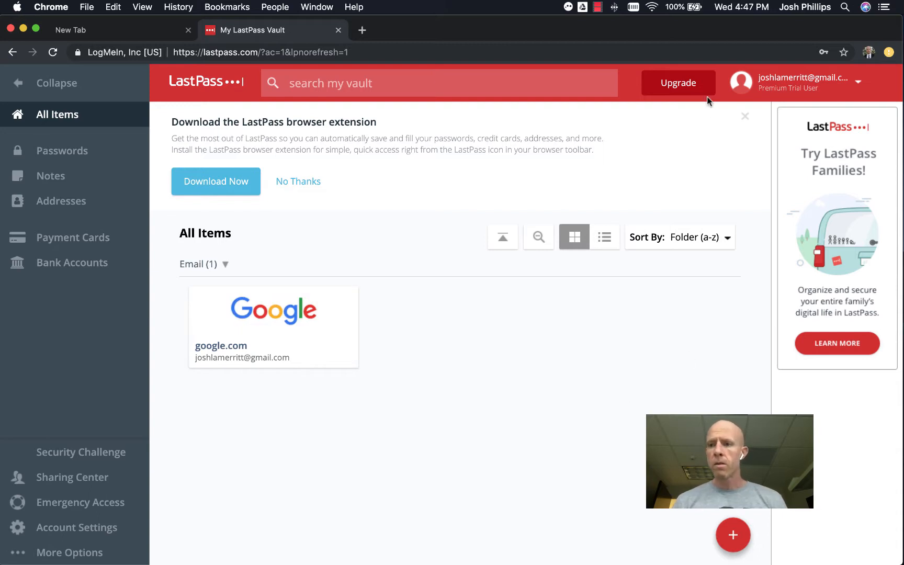
left_click(858, 82)
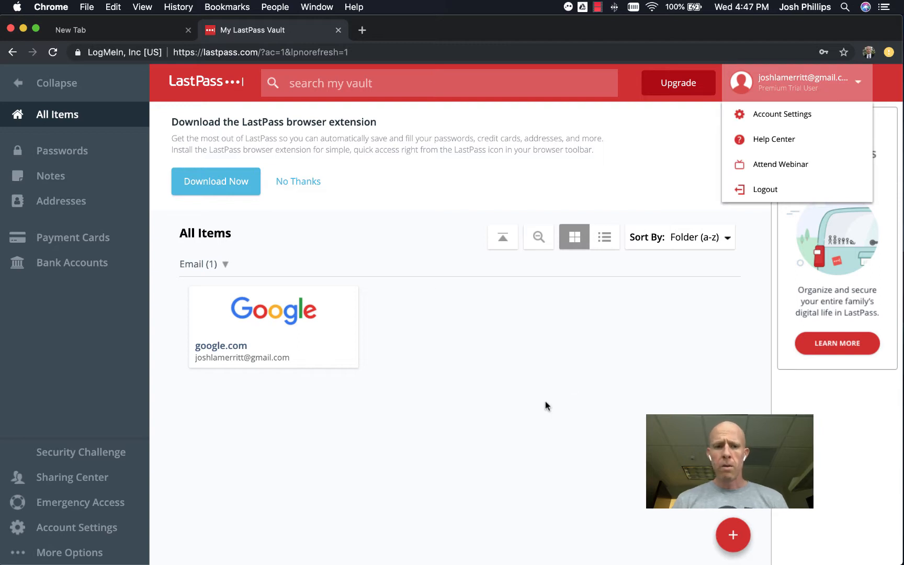
left_click(535, 387)
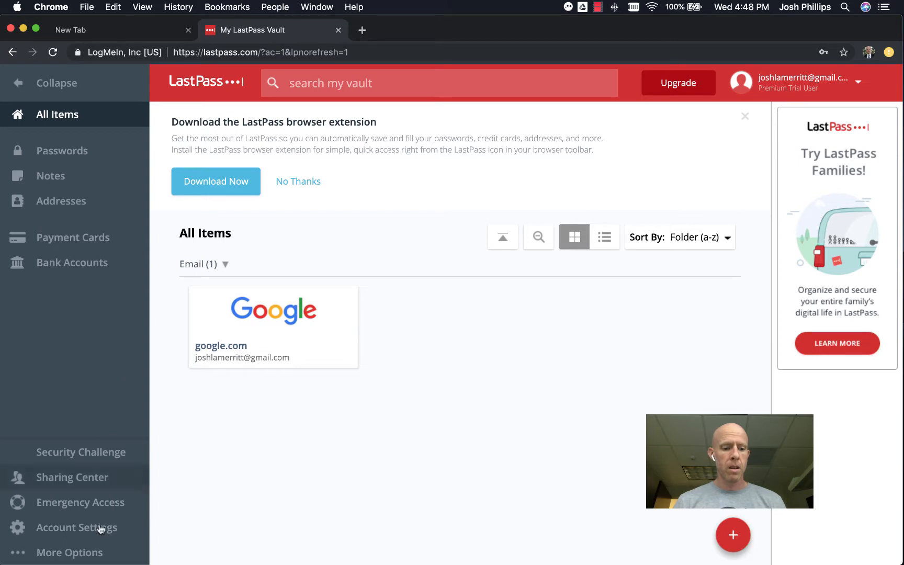
left_click(81, 553)
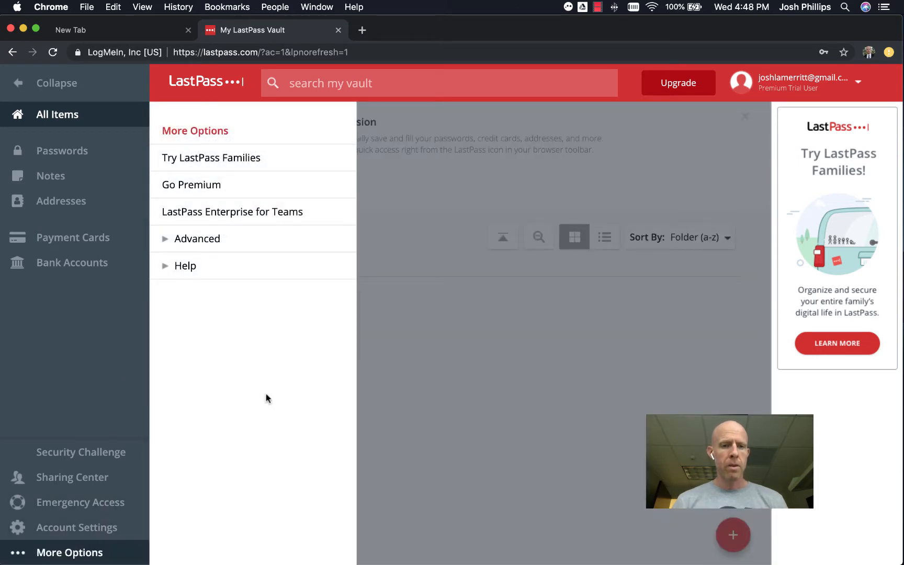
left_click(512, 340)
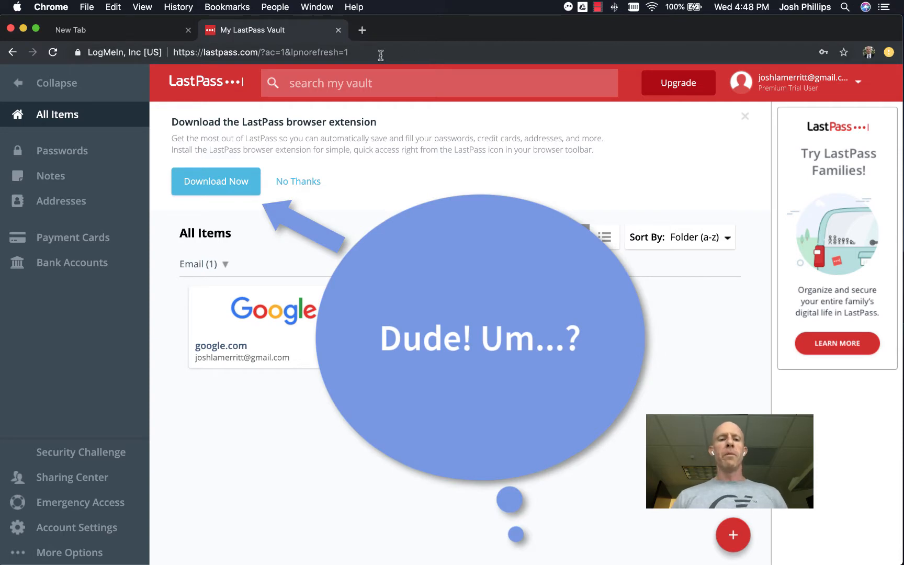
Step: Leave the vault open and switch to the blank New Tab page
left_click(380, 55)
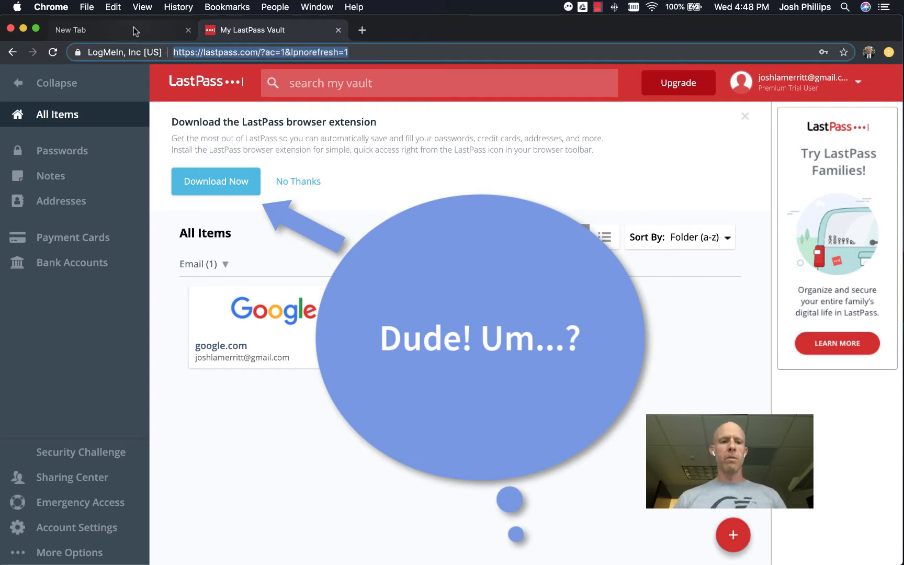
mouse_move(237, 328)
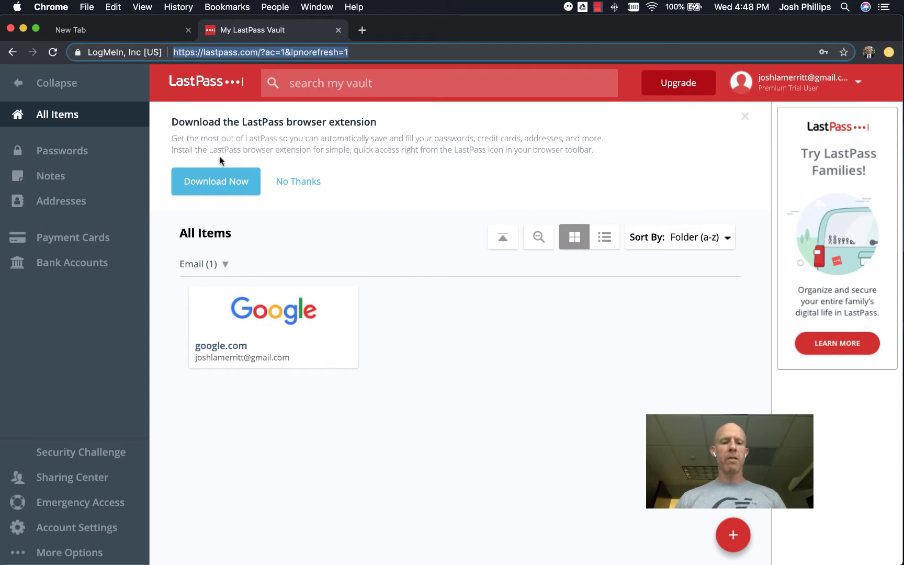
left_click(140, 35)
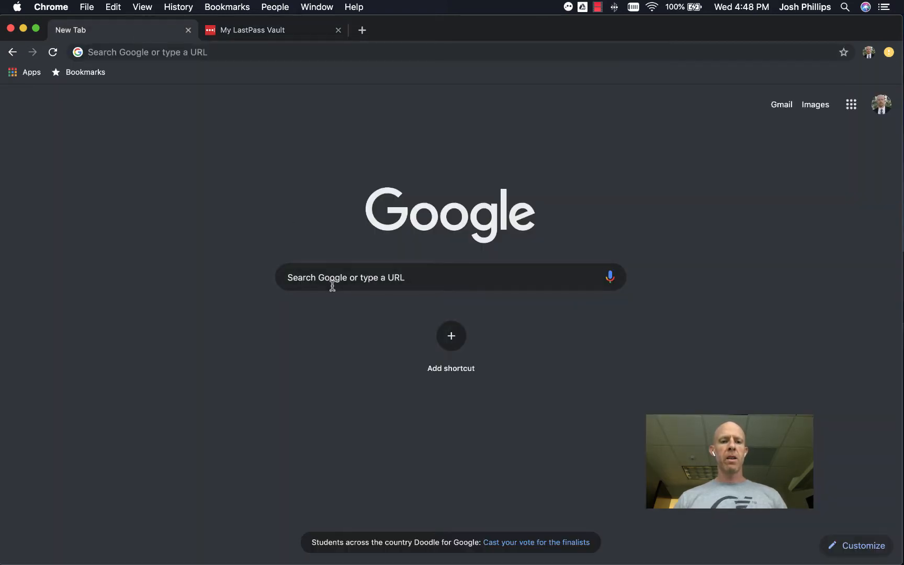
Step: Go to chrome://extensions in the first tab's address bar
left_click(250, 52)
type("chrome:")
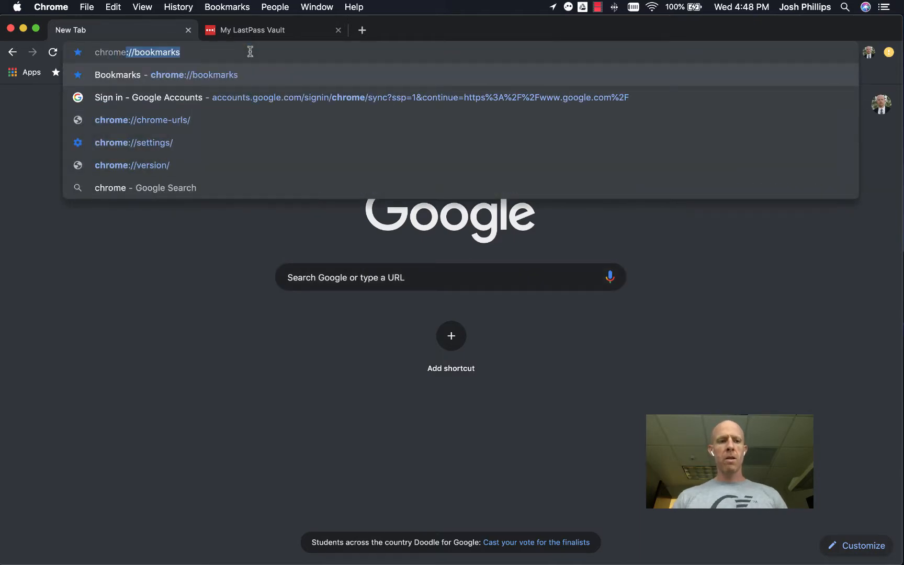
type("//")
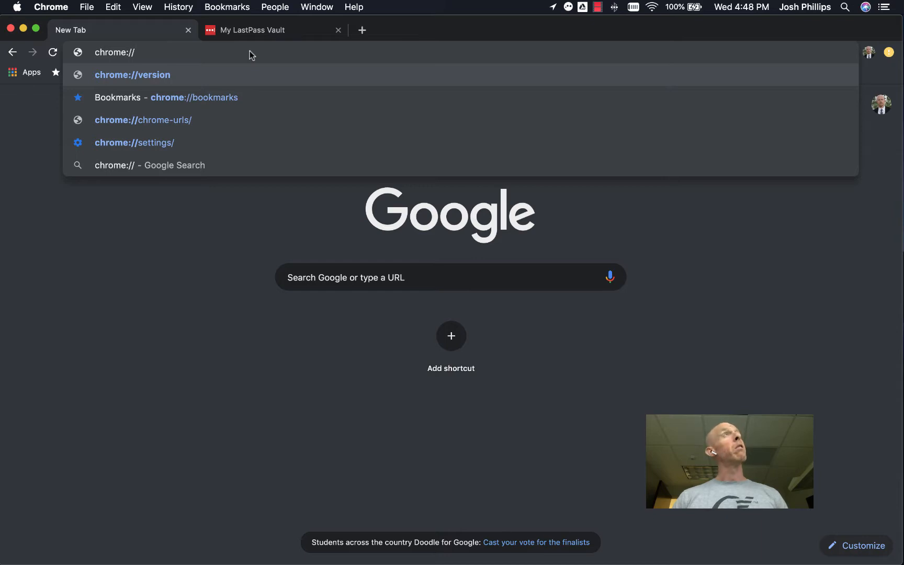
type("plu")
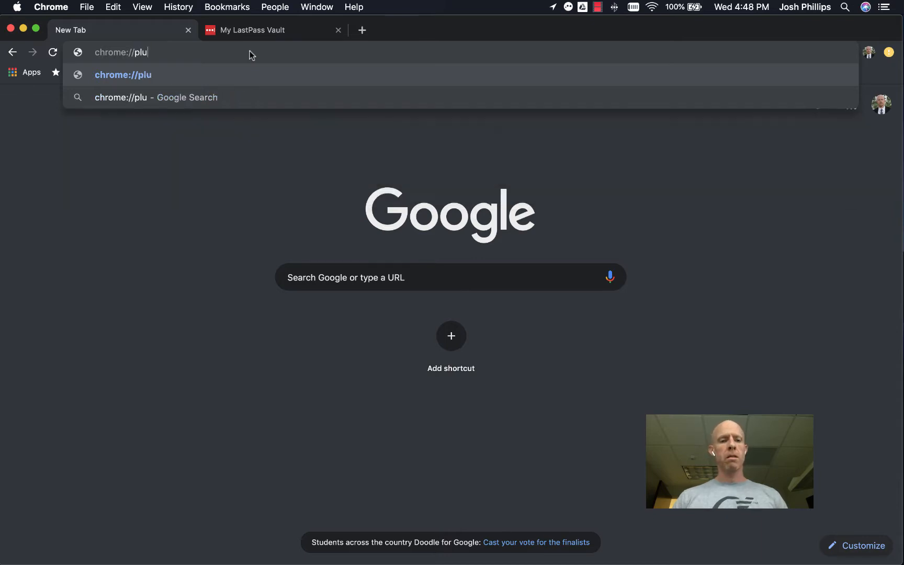
type("gins")
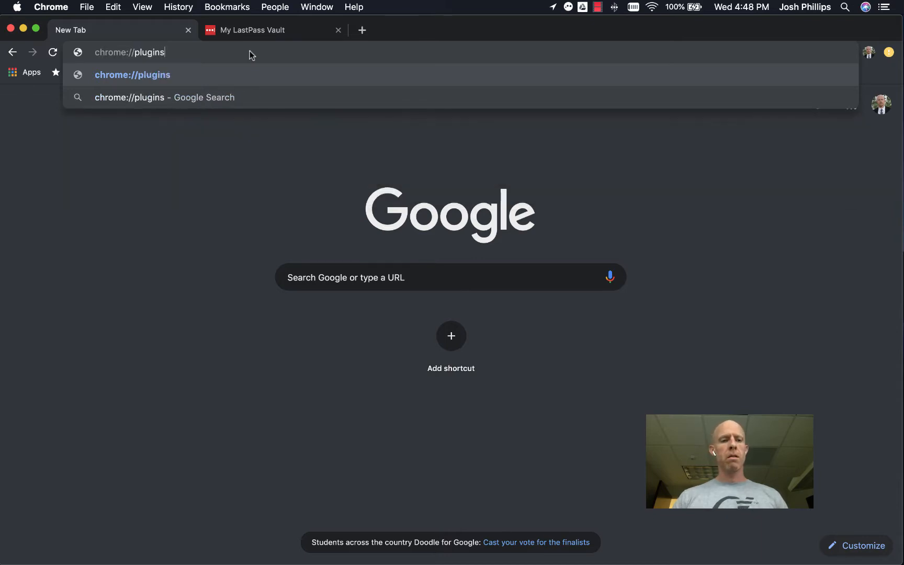
key("BackSpace")
key("BackSpace")
key("BackSpace")
key("BackSpace")
key("BackSpace")
key("BackSpace")
key("BackSpace")
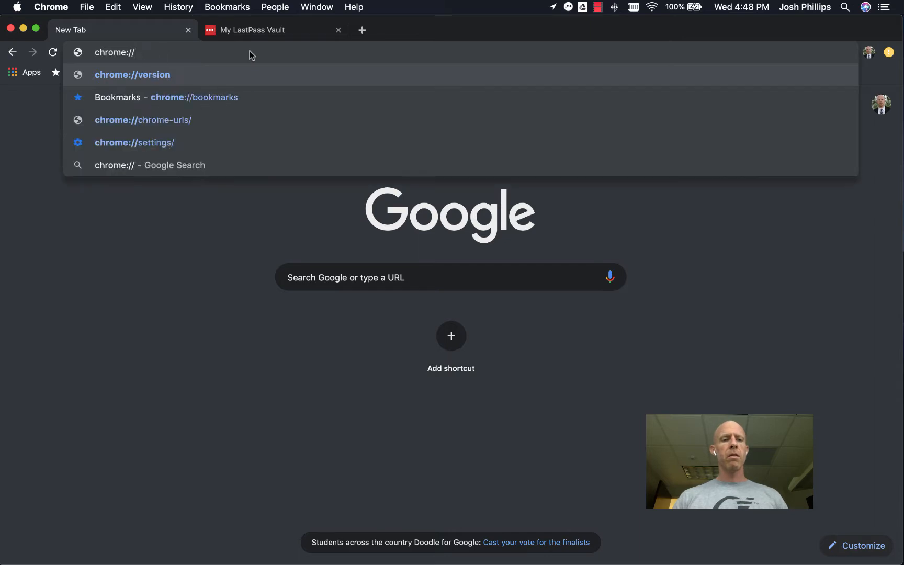
type("ex")
key("Return")
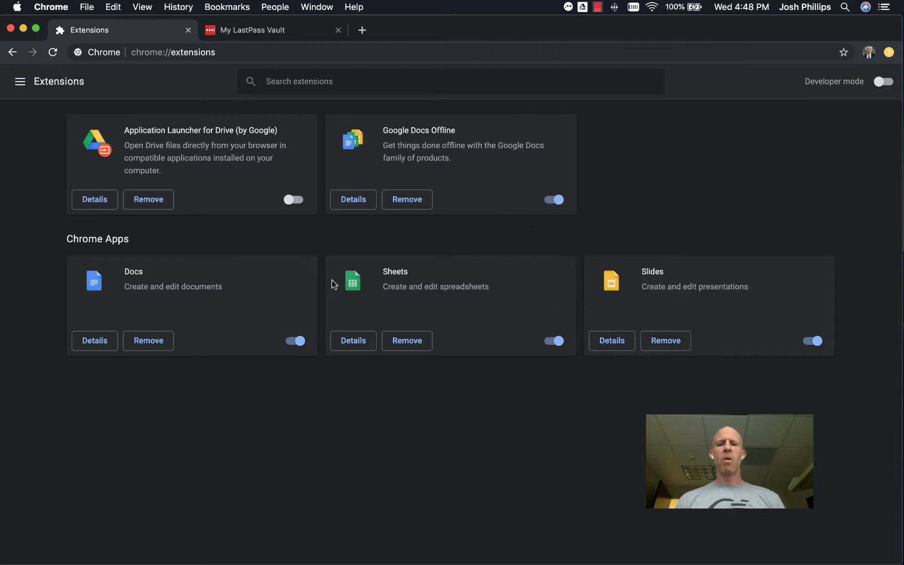
Step: Install 'LastPass: Free Password Manager' from the Chrome Web Store
left_click(16, 82)
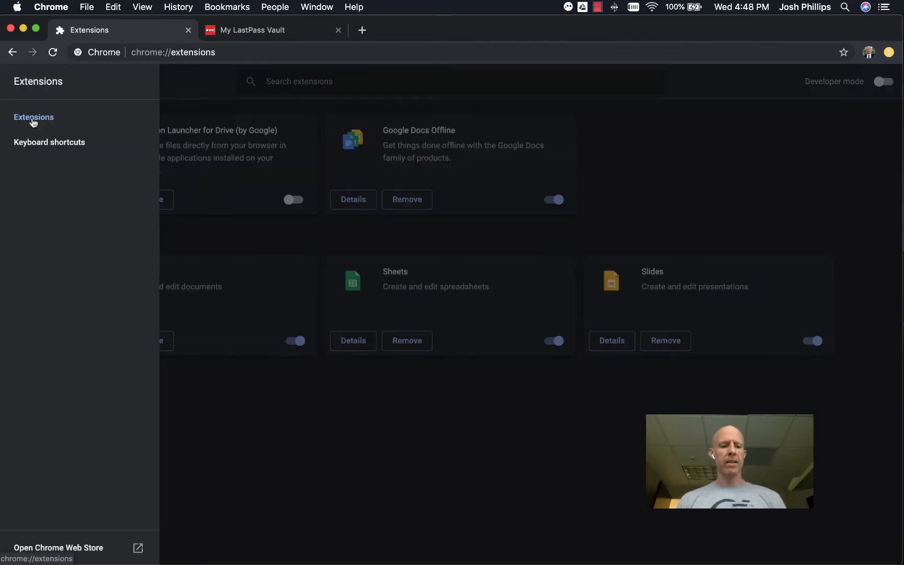
left_click(82, 548)
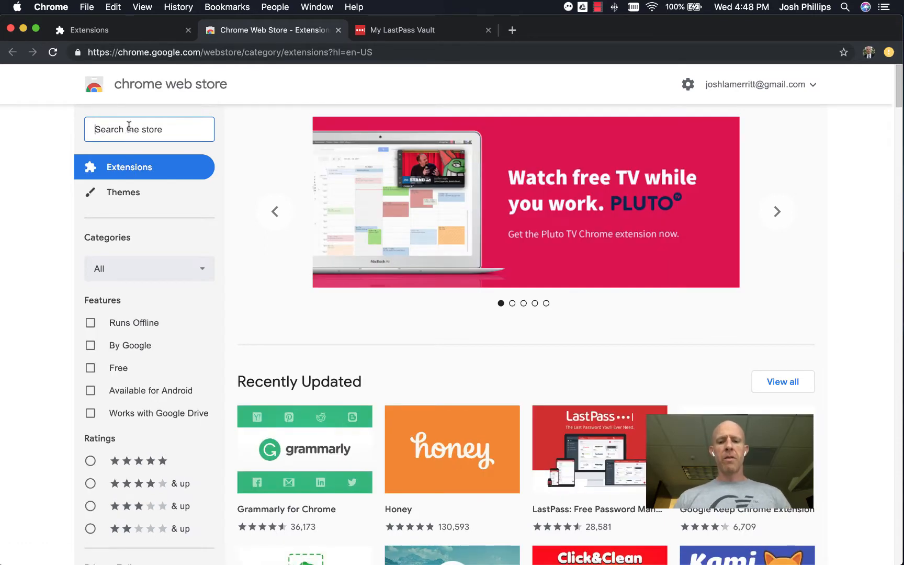
left_click(599, 445)
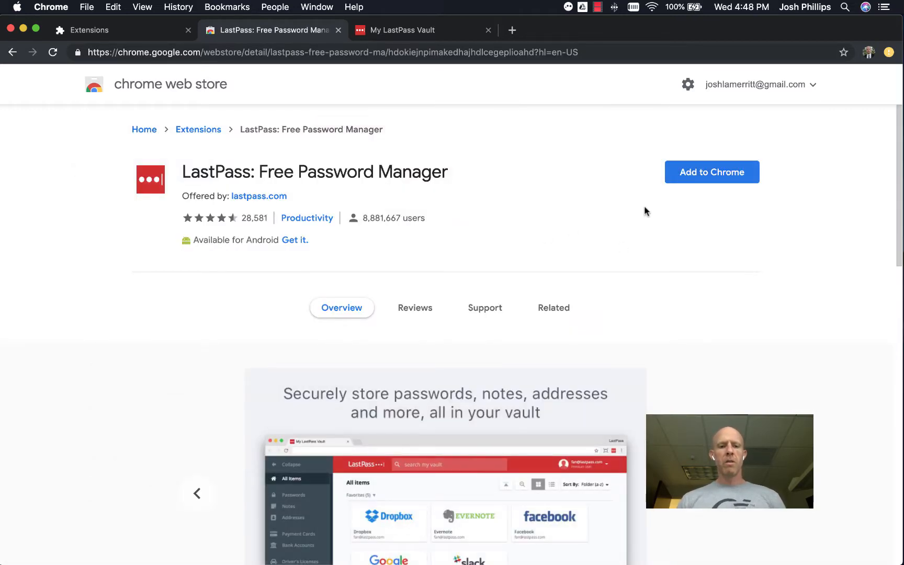
left_click(705, 175)
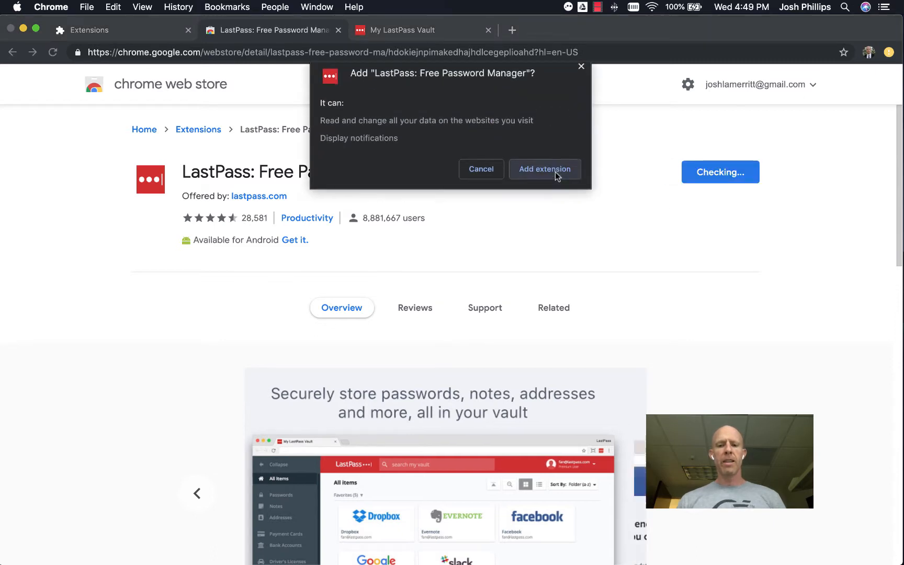
left_click(555, 173)
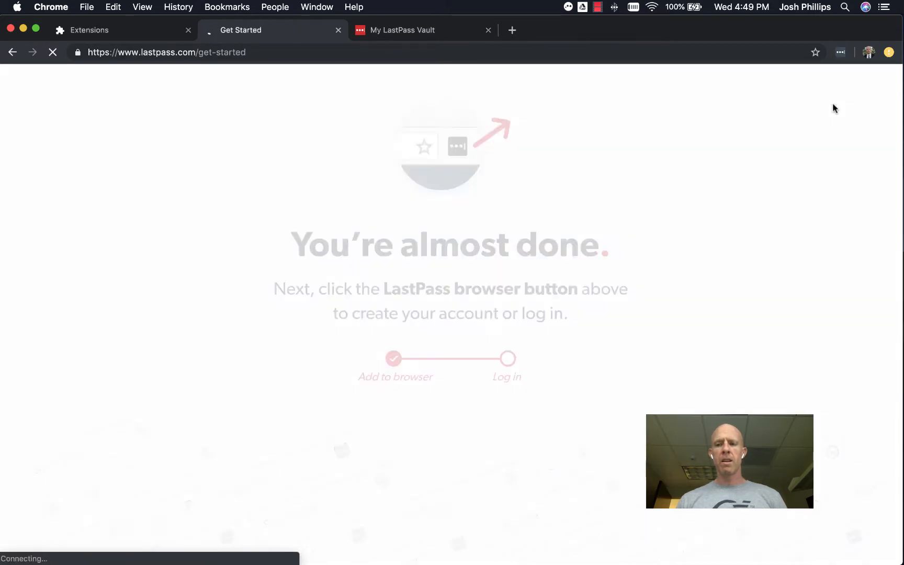
Step: Switch the LastPass extension popup to Sign In and enter the account email
left_click(839, 53)
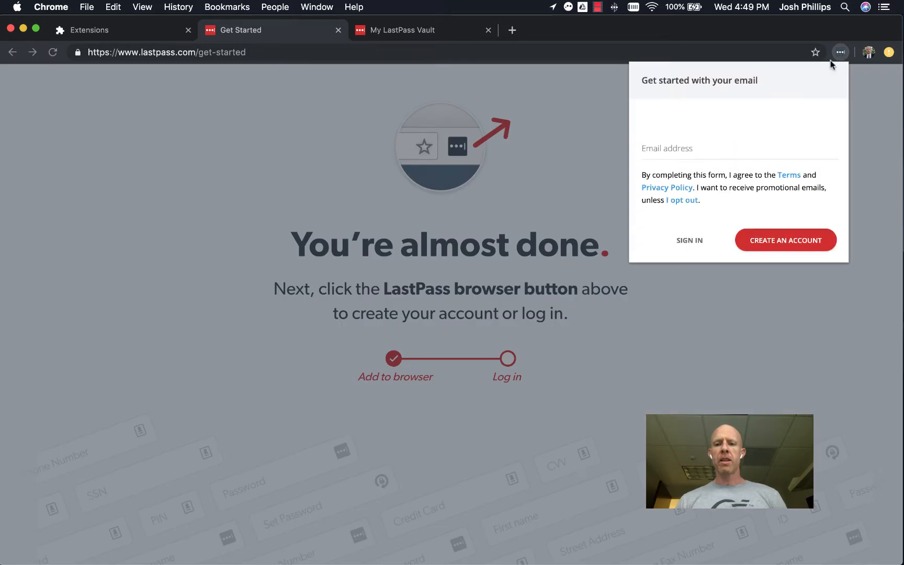
left_click(668, 149)
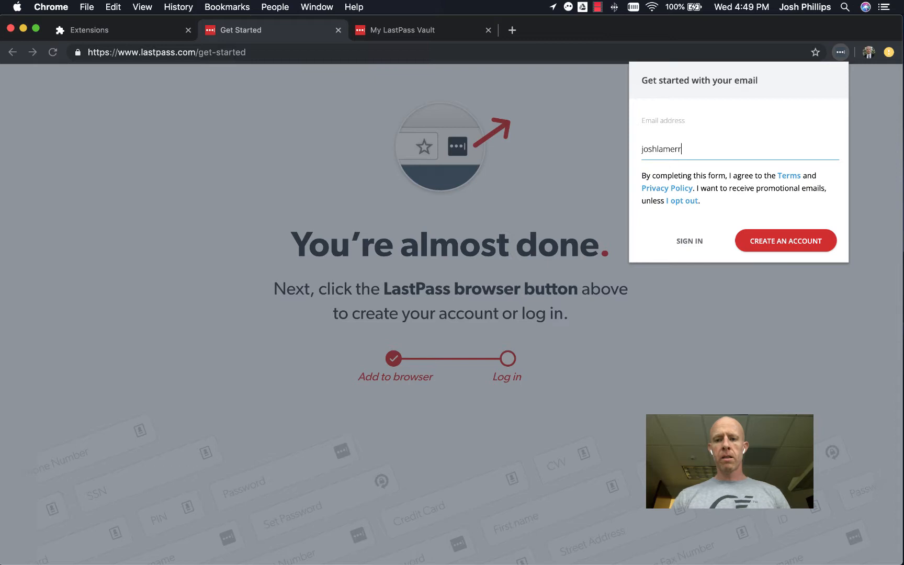
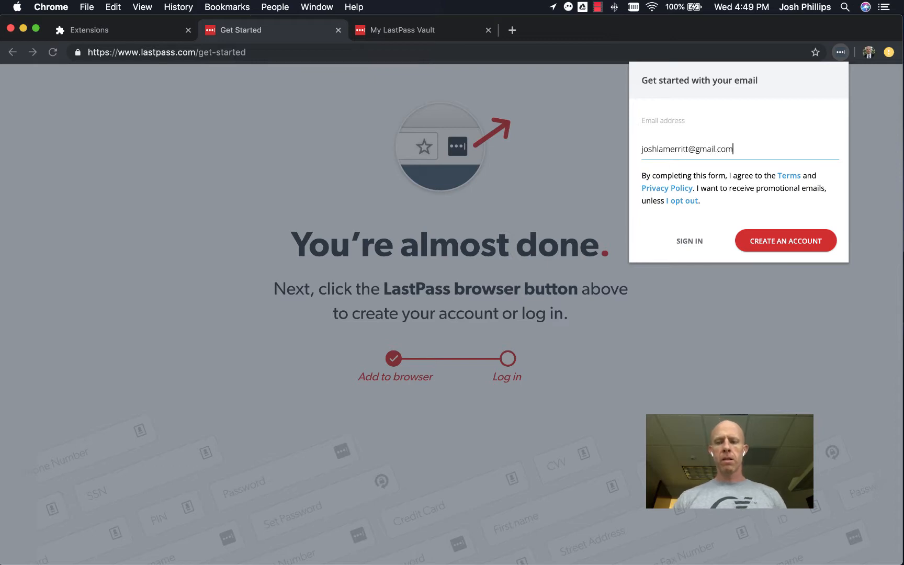
left_click(679, 243)
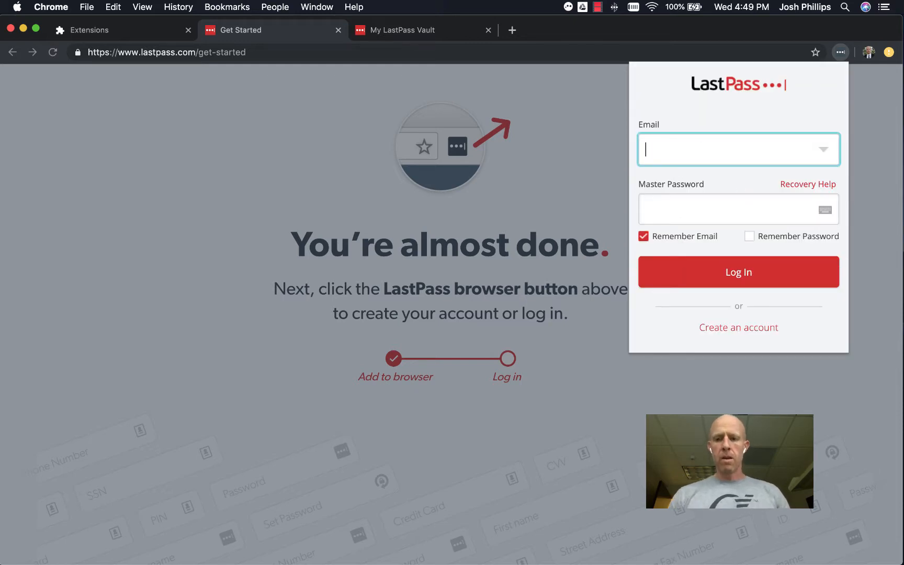
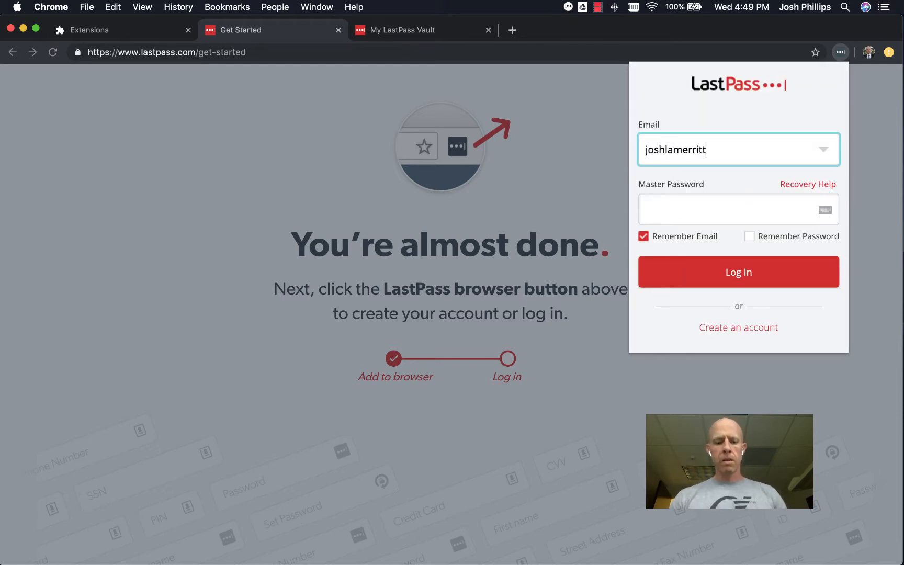
key("Tab")
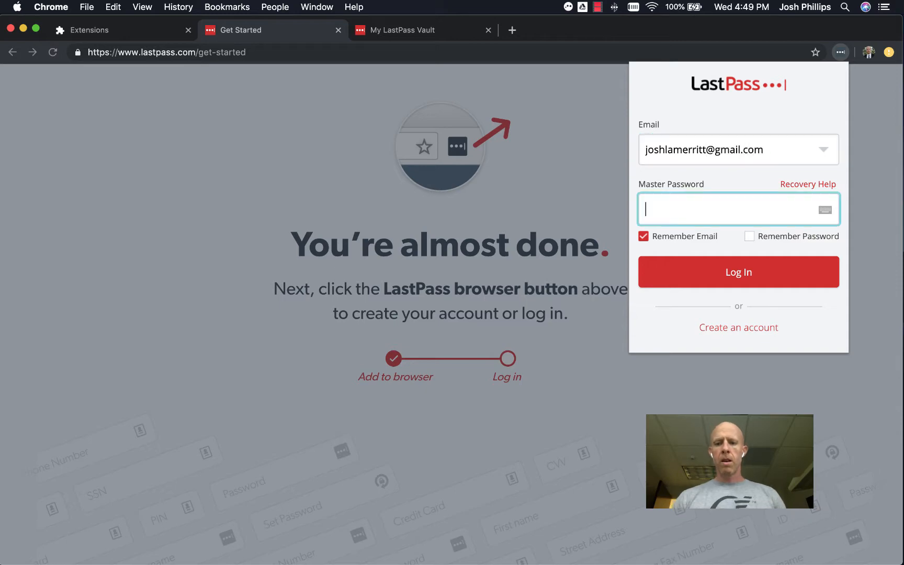
Step: Paste the master password from Notes, tick Remember Password, and log in
key("super+Tab")
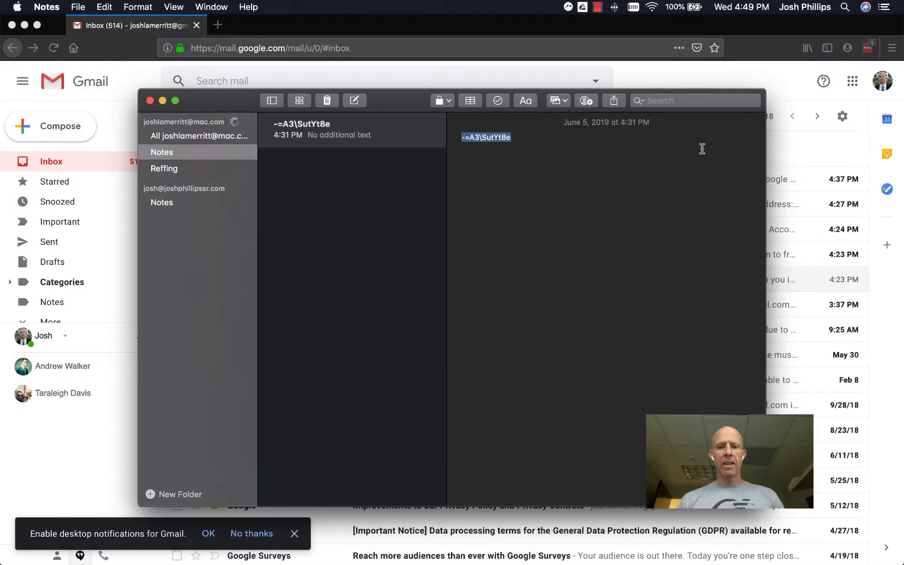
key("super+Tab")
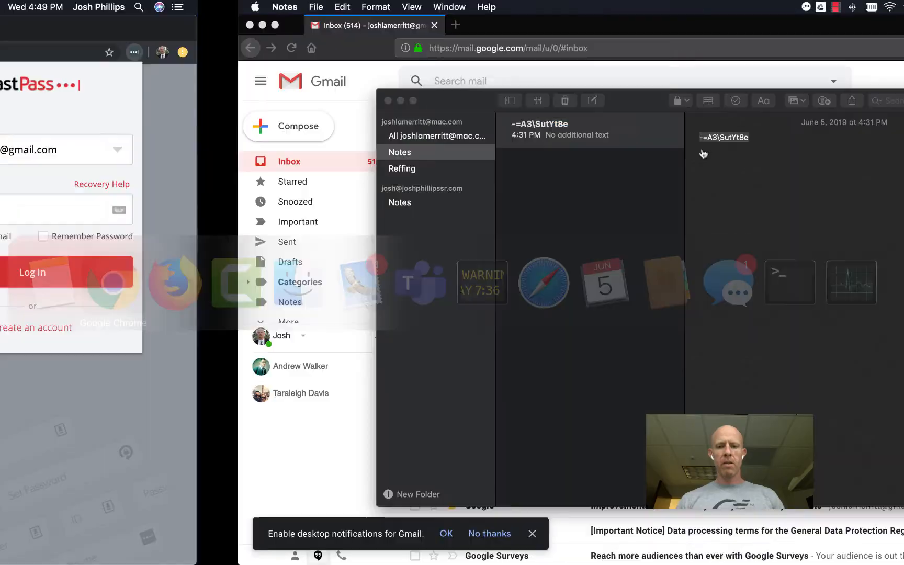
key("super+v")
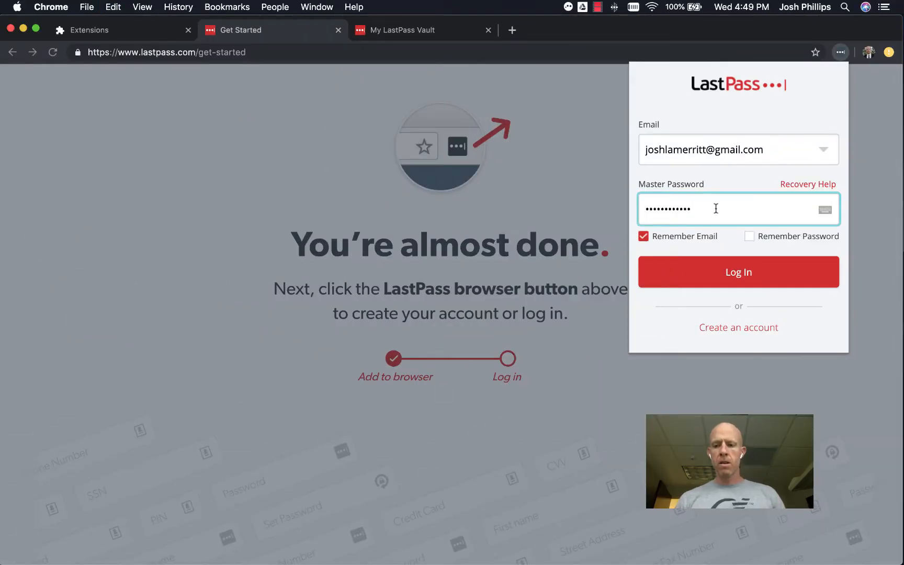
left_click(755, 239)
left_click(783, 177)
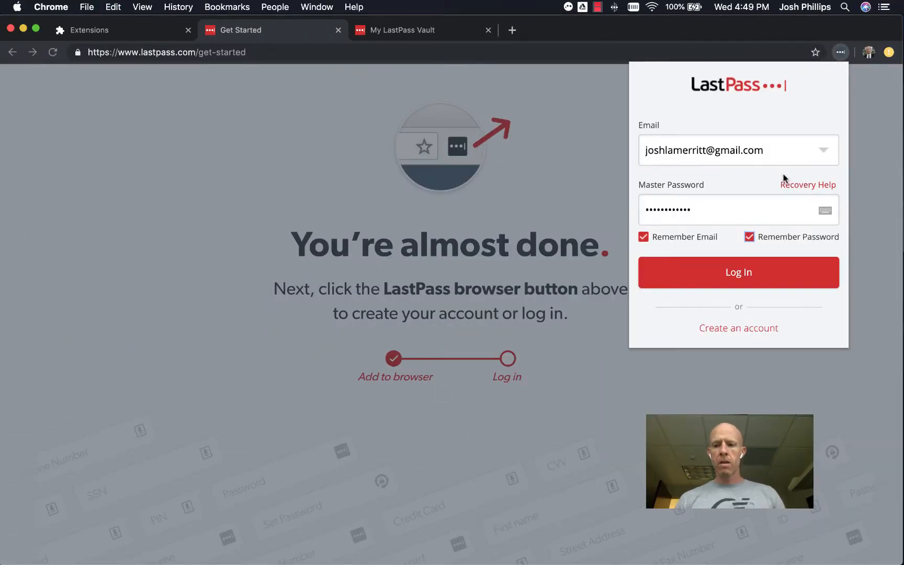
left_click(748, 278)
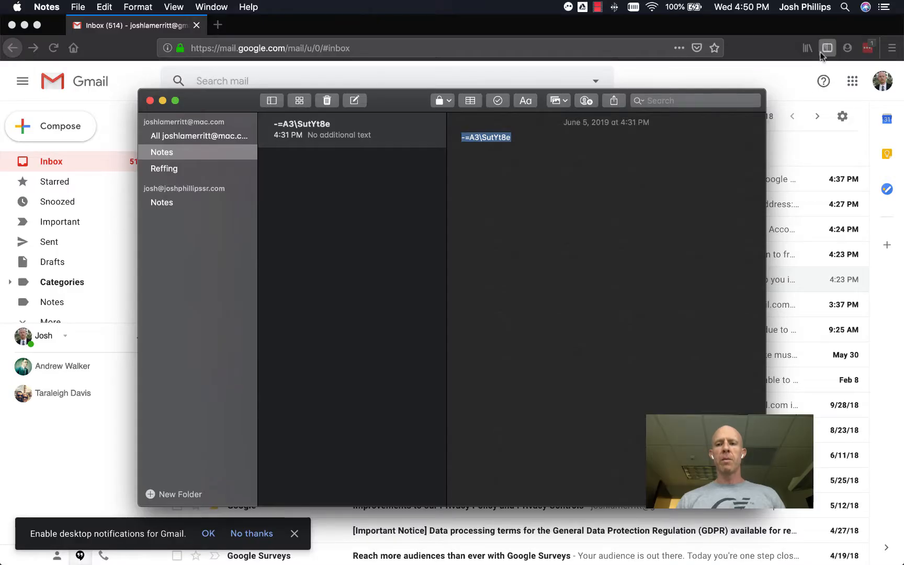
Step: In Safari, close the VMware search results tab and go to google.com
left_click(766, 46)
key("super+Tab")
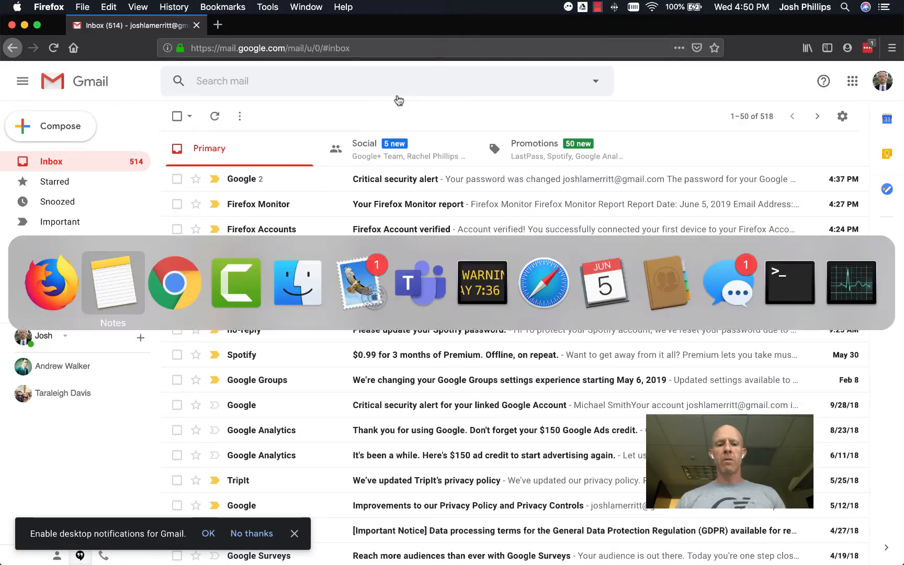
key("super+Tab")
key("super+Tab")
key("super+Tab")
key("super+Tab")
key("super+Tab")
key("super+Tab")
key("super+Tab")
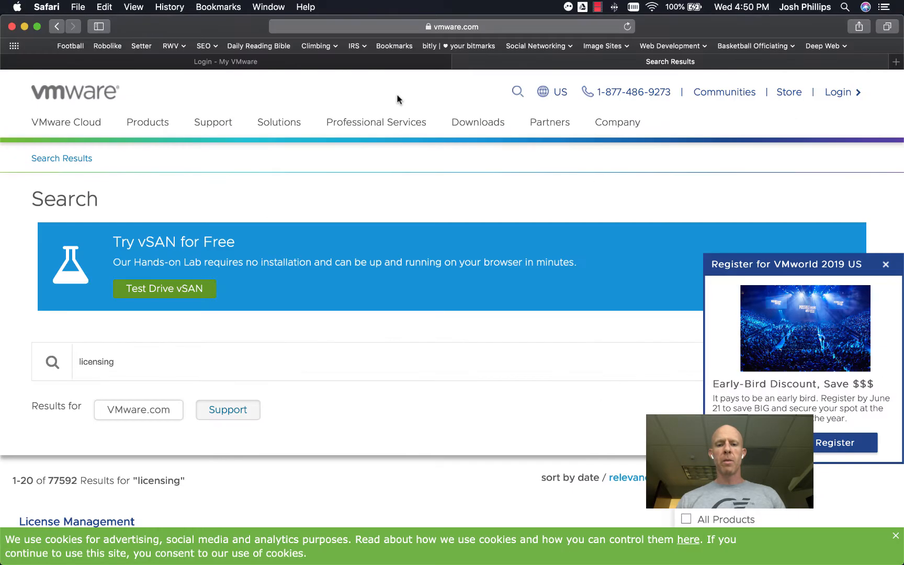
left_click(456, 61)
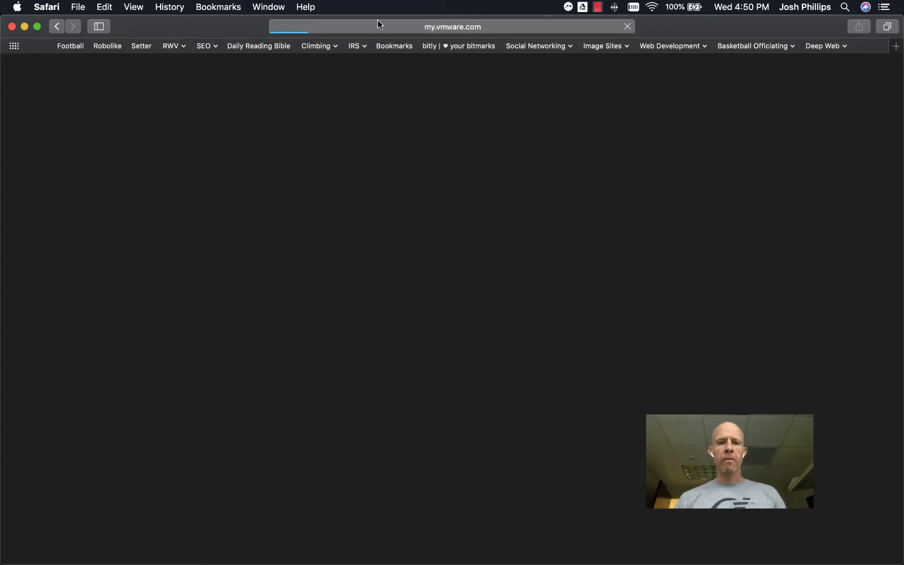
left_click(414, 27)
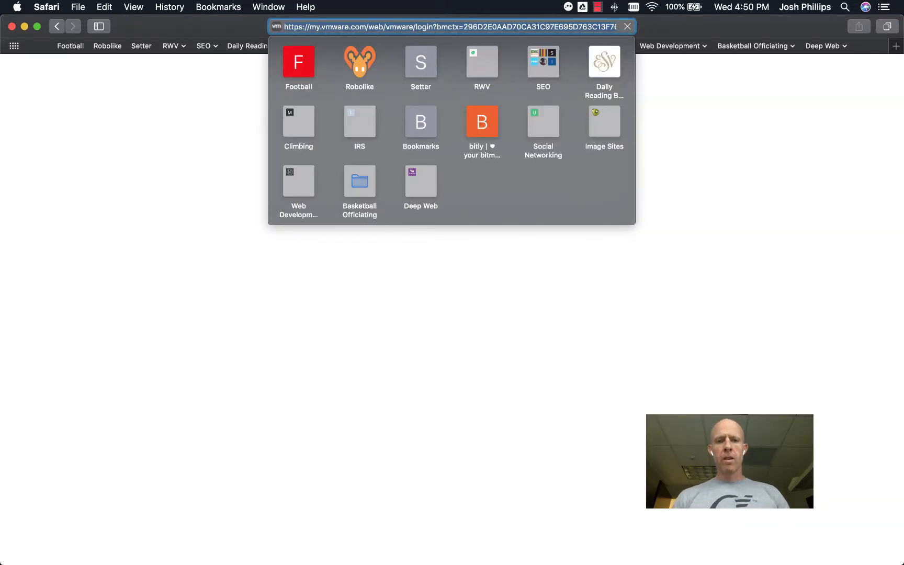
type("googlelc")
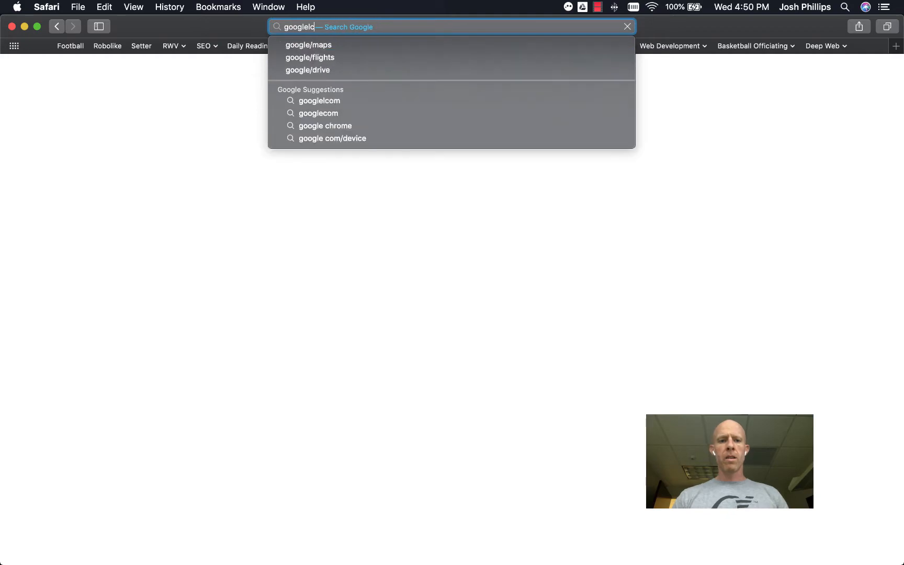
key("BackSpace")
key("BackSpace")
type(".com")
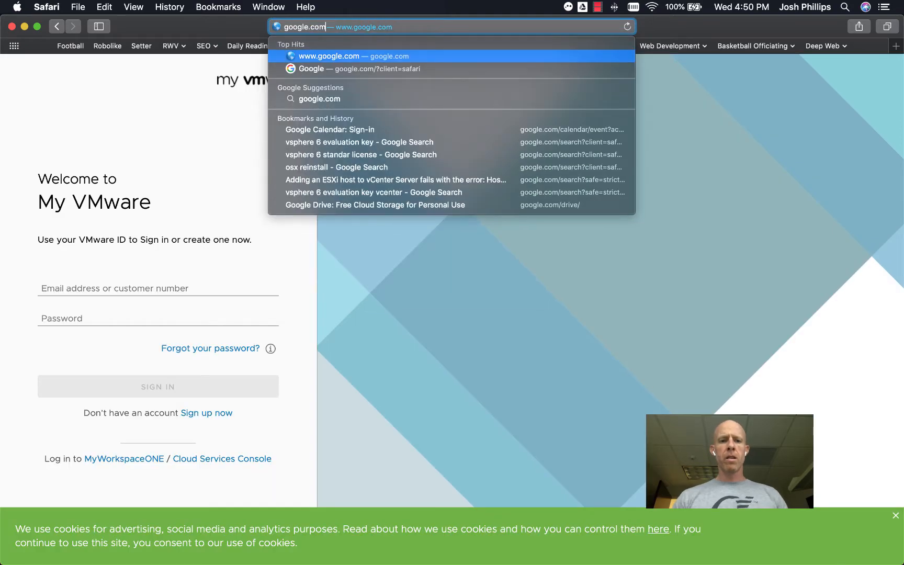
key("Return")
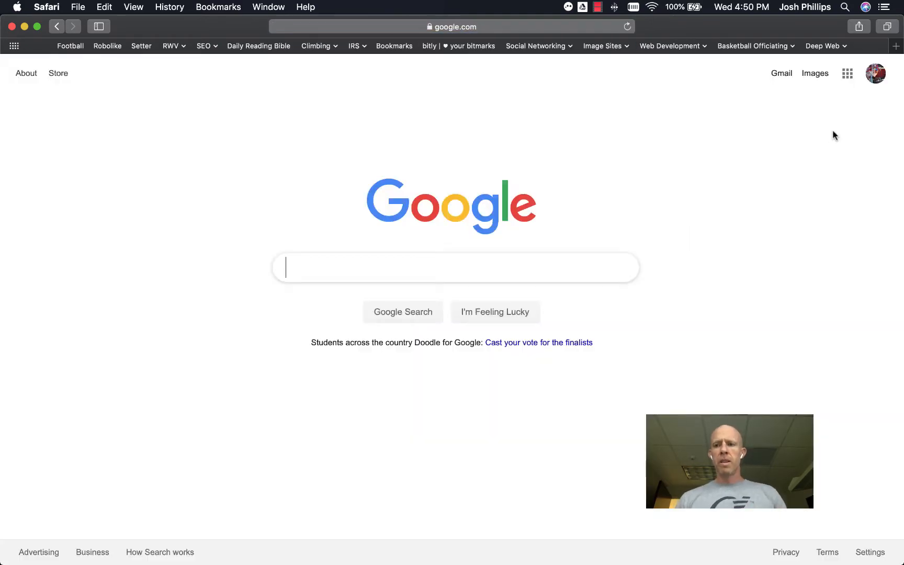
Step: Sign out of the Google account in Safari and switch back to Chrome
left_click(875, 73)
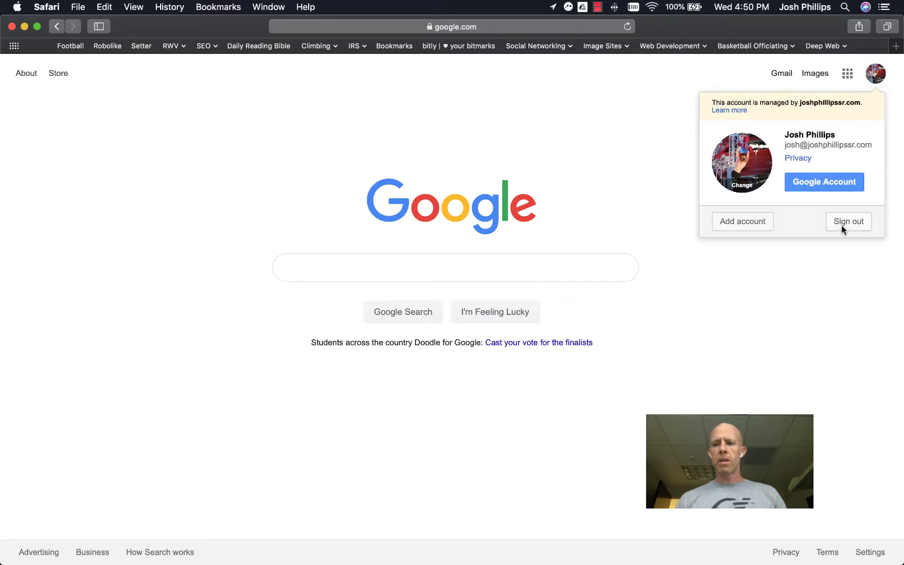
left_click(847, 222)
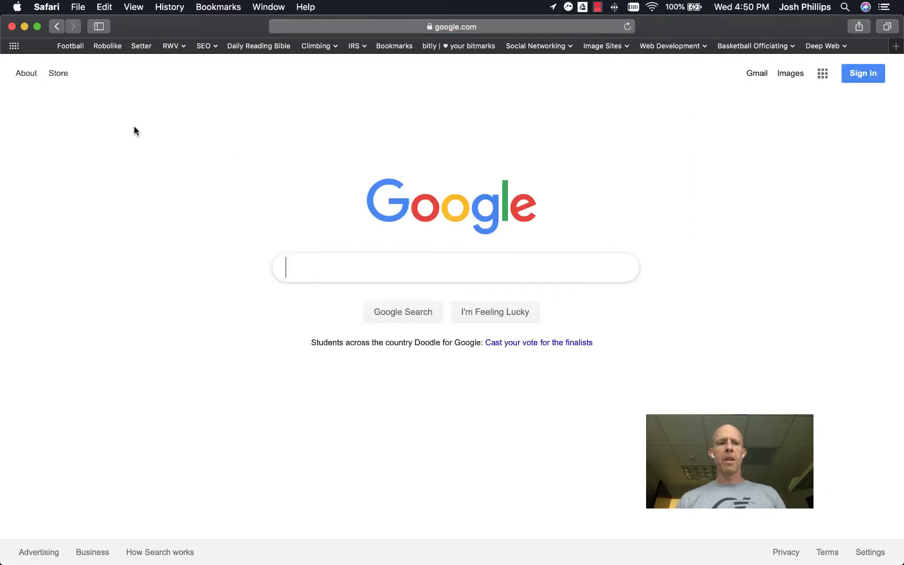
left_click(47, 6)
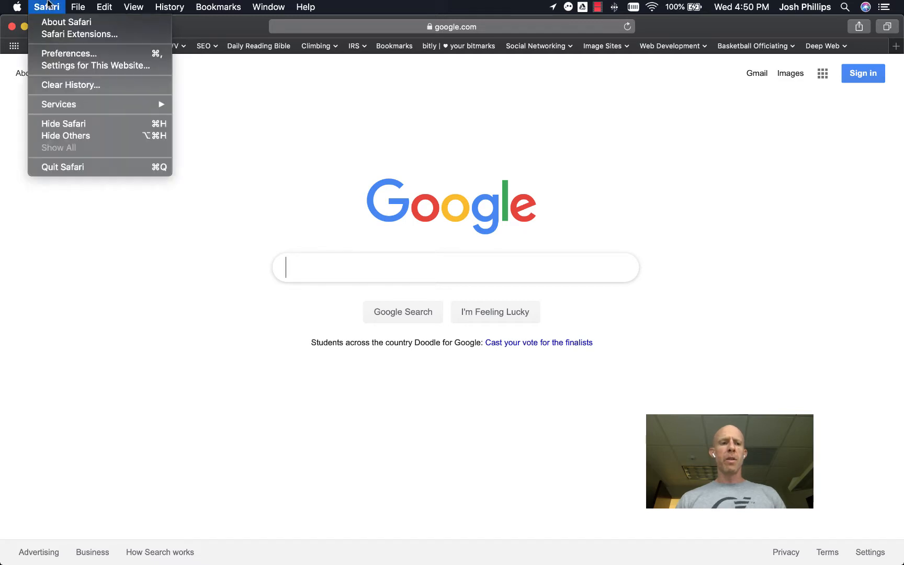
left_click(572, 123)
key("super+Tab")
key("super+Tab")
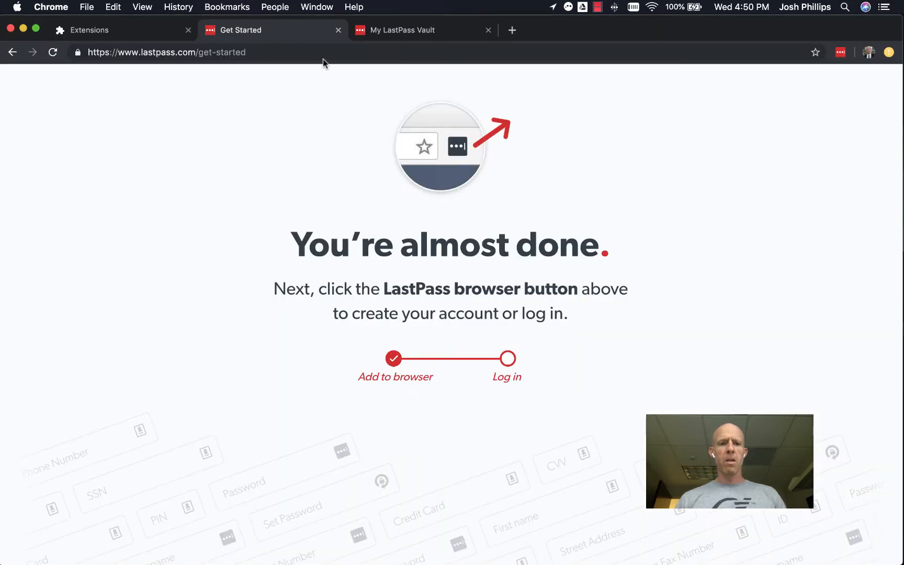
Step: Go to chrome://settings in Chrome's address bar
left_click(284, 48)
type("chrome")
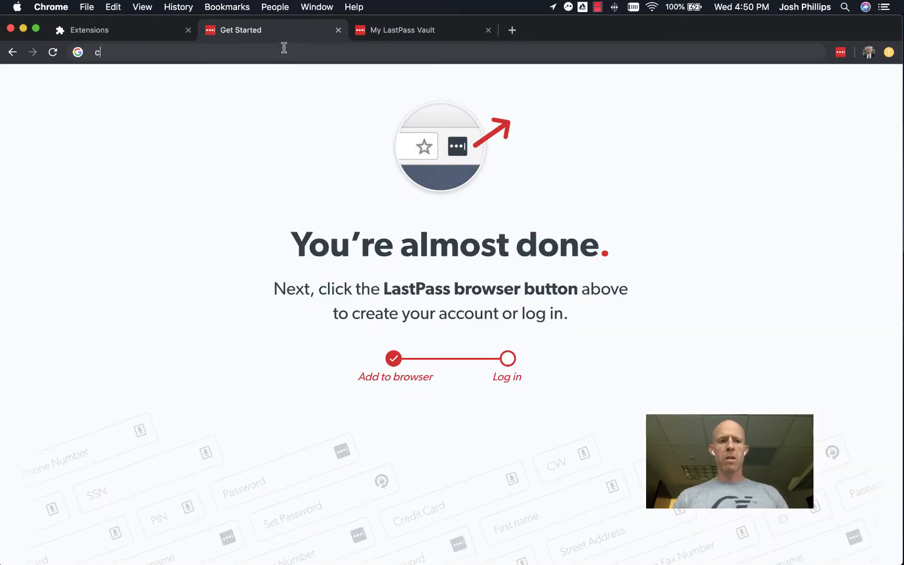
key("BackSpace")
key("BackSpace")
key("BackSpace")
key("BackSpace")
type("rome")
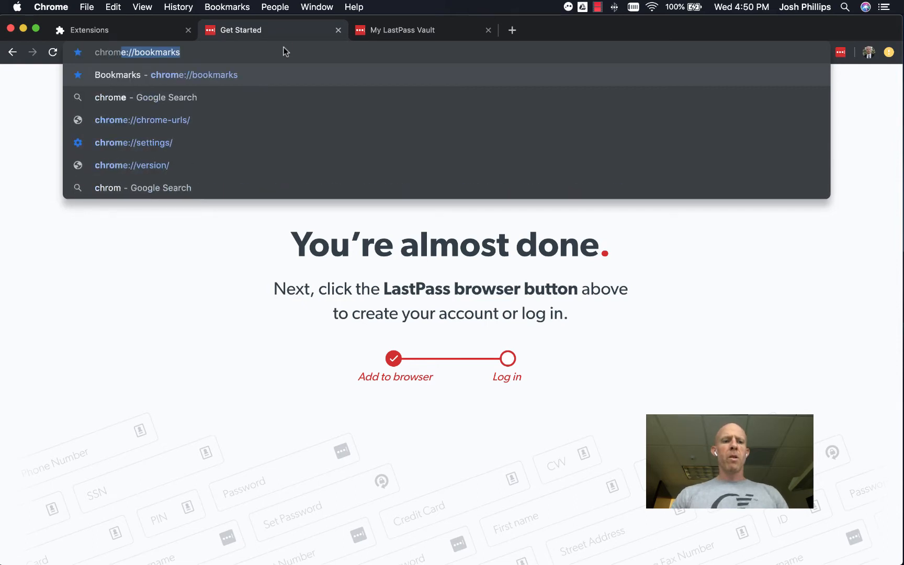
key("BackSpace")
key("BackSpace")
type("://")
key("BackSpace")
key("BackSpace")
key("BackSpace")
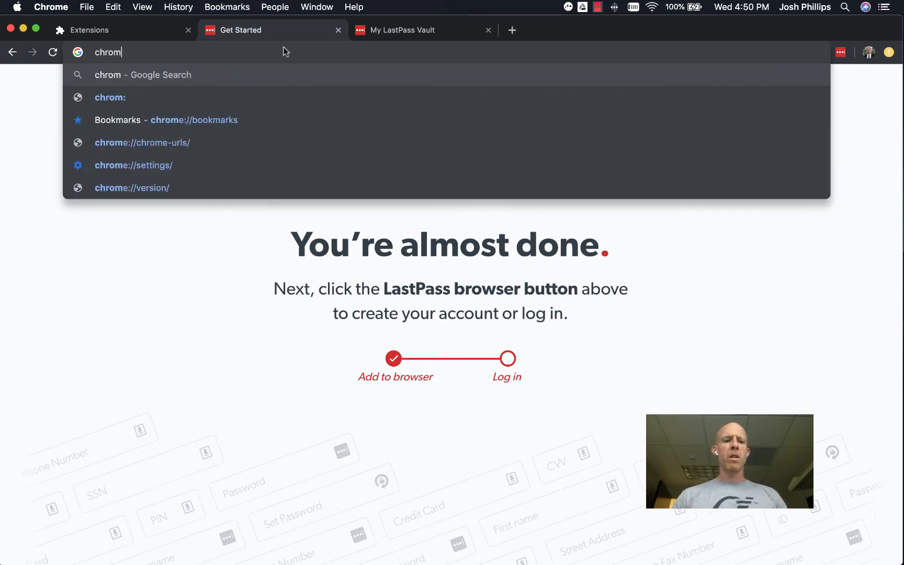
type("e://settin")
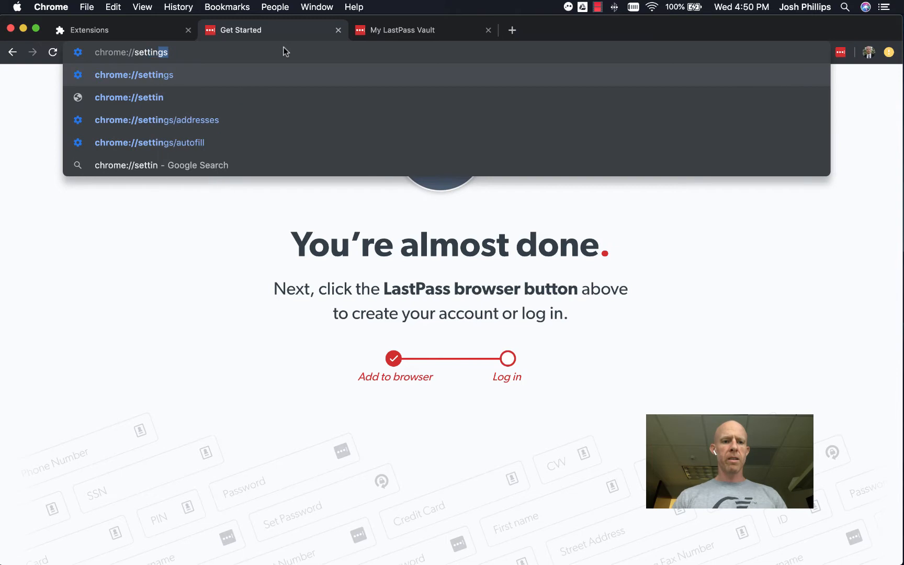
key("Return")
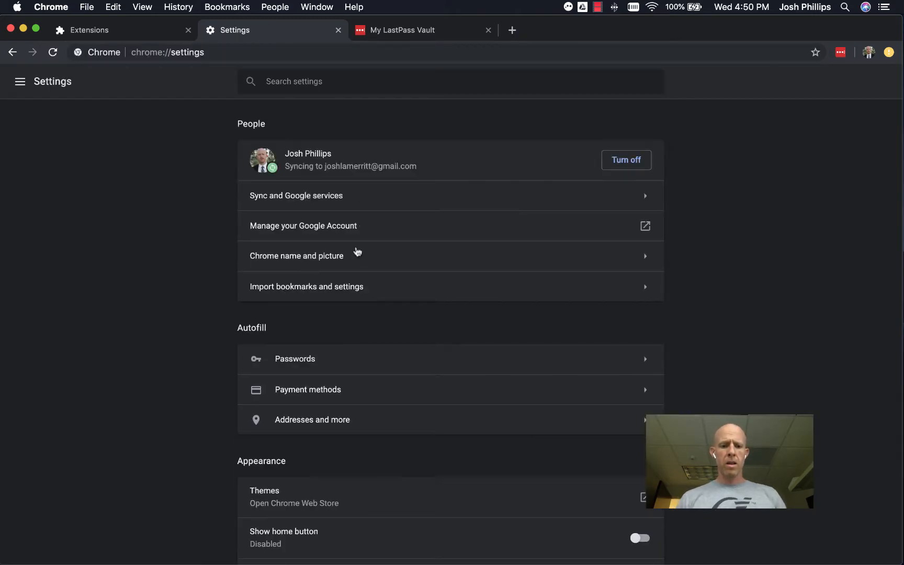
Step: In Passwords settings, turn off Offer to save passwords and Auto Sign-in
left_click(643, 360)
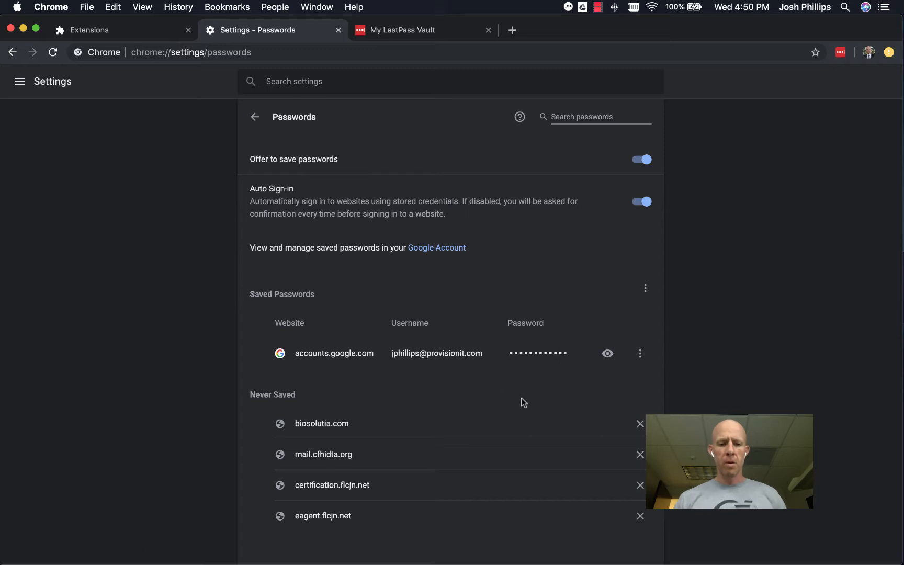
scroll(521, 398, "down", 1)
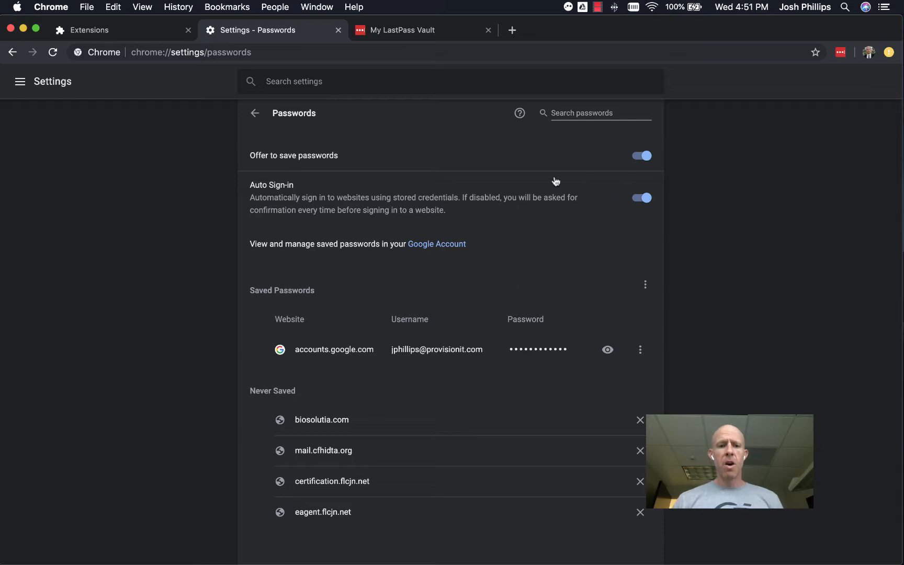
left_click(644, 158)
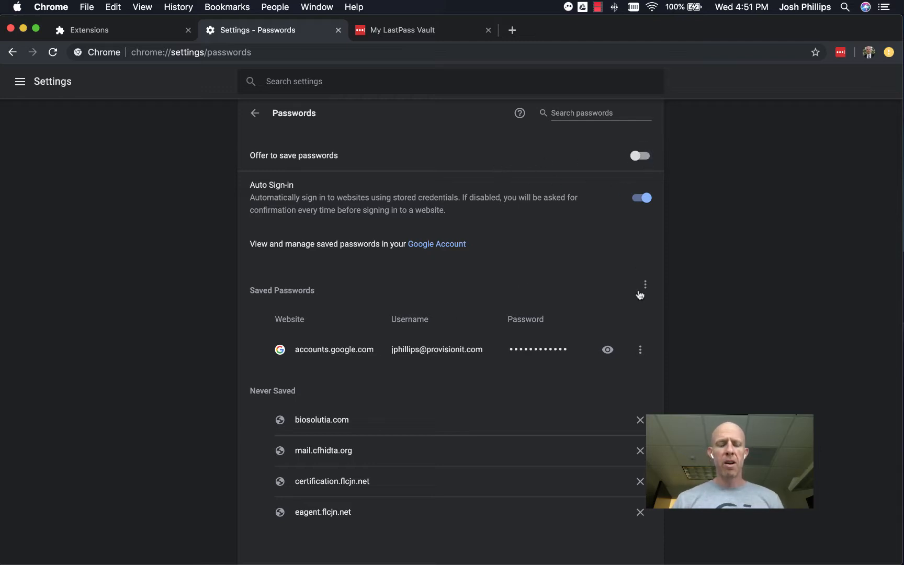
left_click(647, 198)
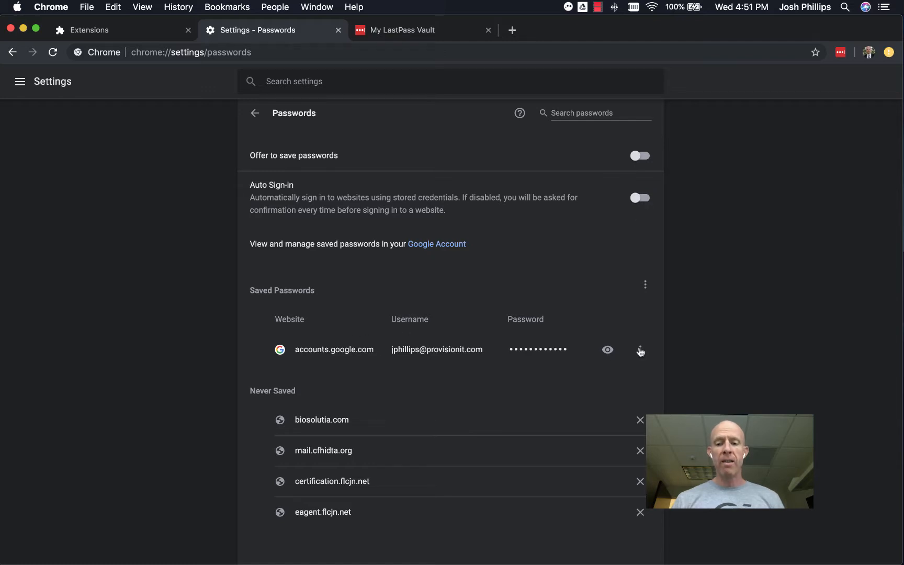
Step: Delete the saved accounts.google.com password and remove all four never-saved sites
left_click(640, 350)
left_click(600, 373)
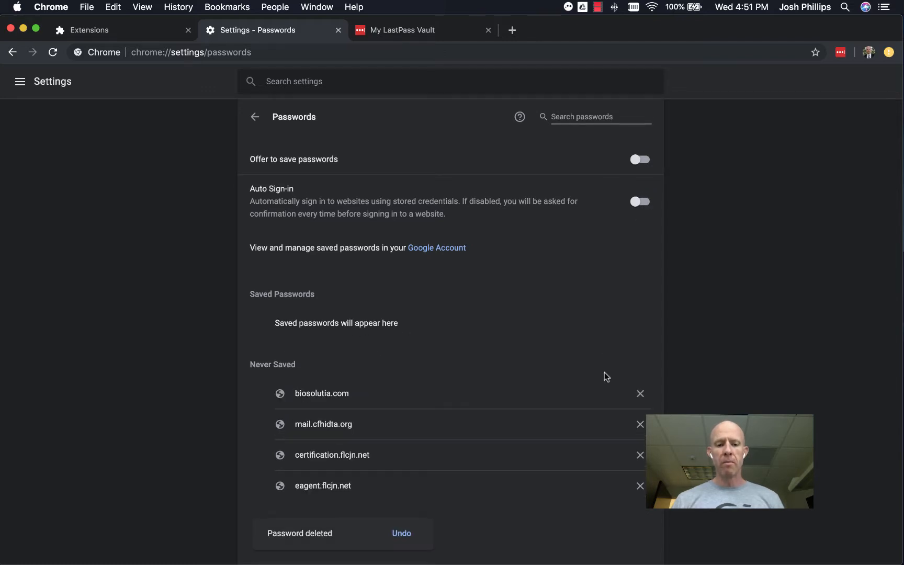
left_click(641, 395)
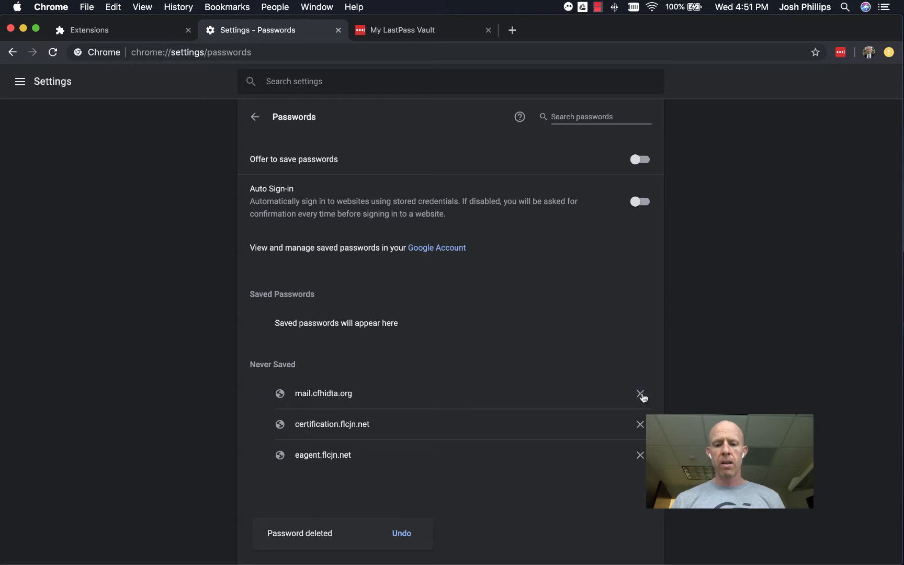
left_click(641, 395)
left_click(641, 395)
left_click(642, 396)
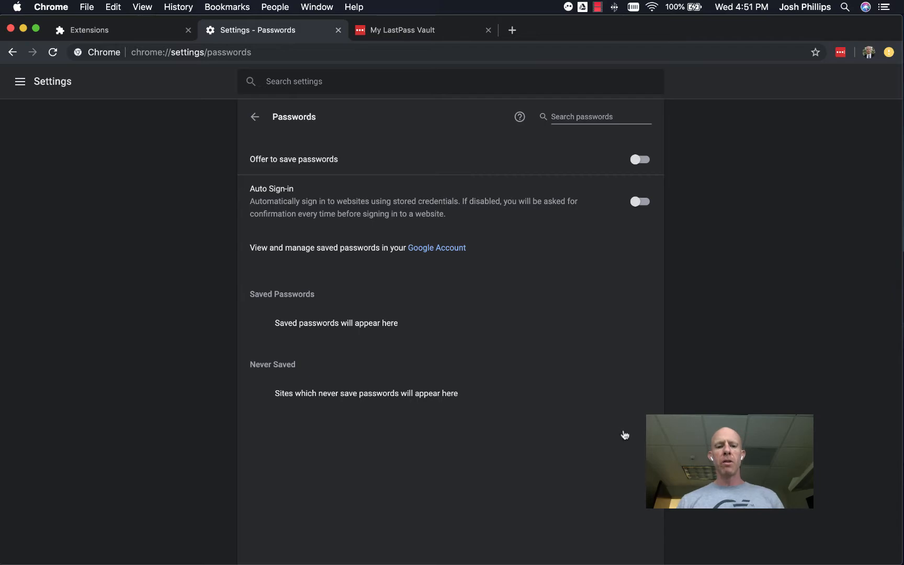
key("super+Tab")
key("super+Tab")
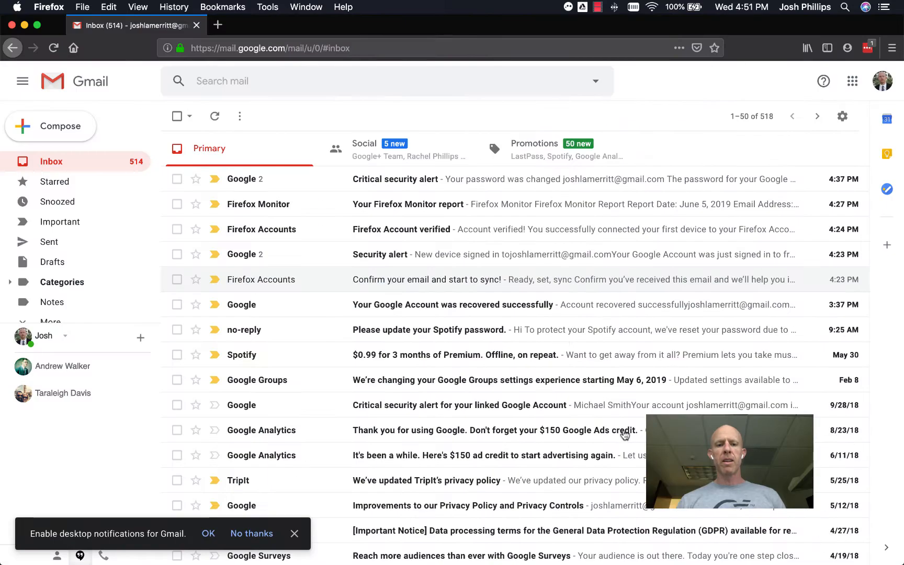
Step: Remove the stored Firefox Accounts login from Firefox's Logins and Passwords
left_click(891, 47)
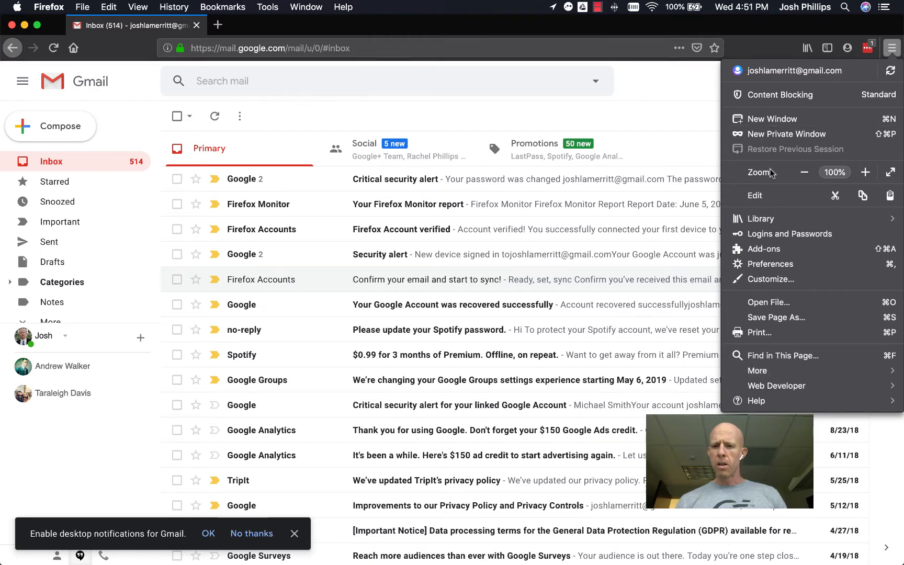
left_click(770, 234)
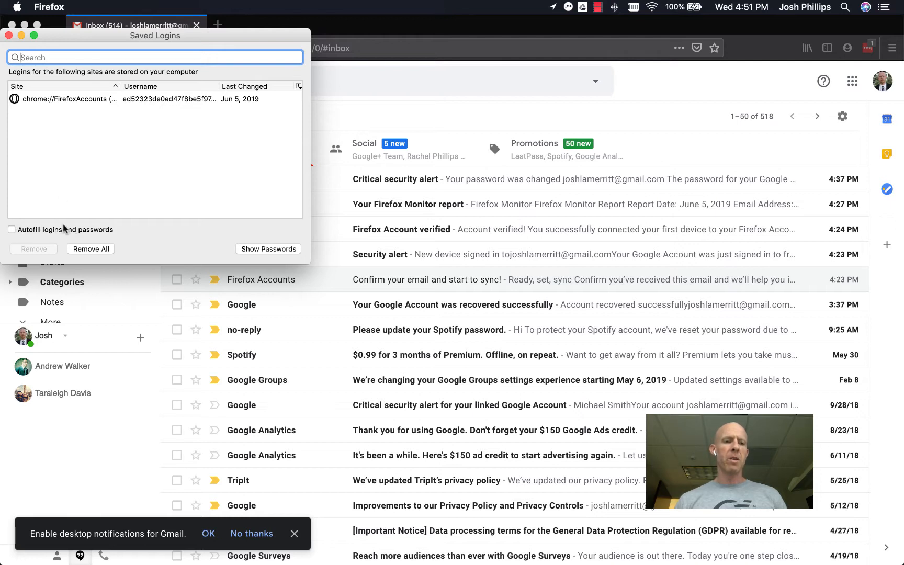
left_click(64, 100)
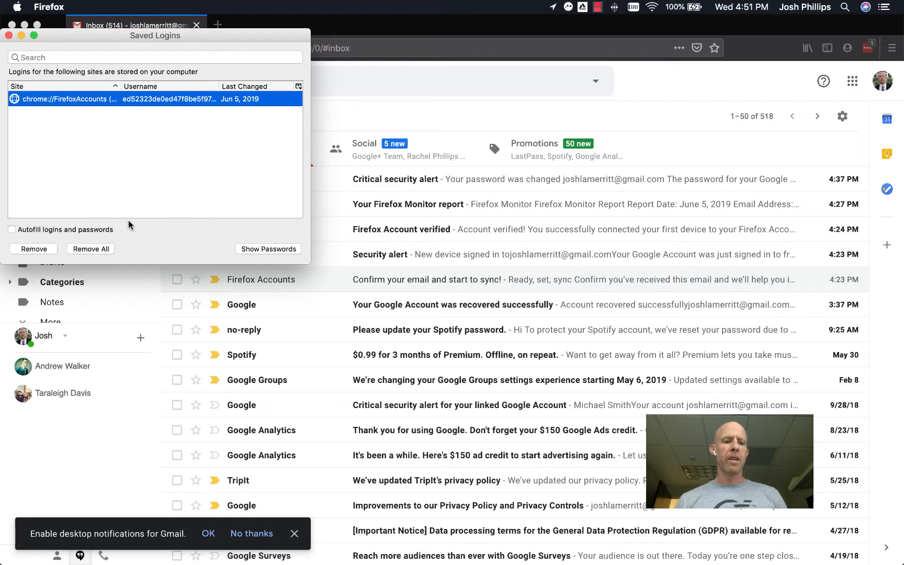
left_click(45, 250)
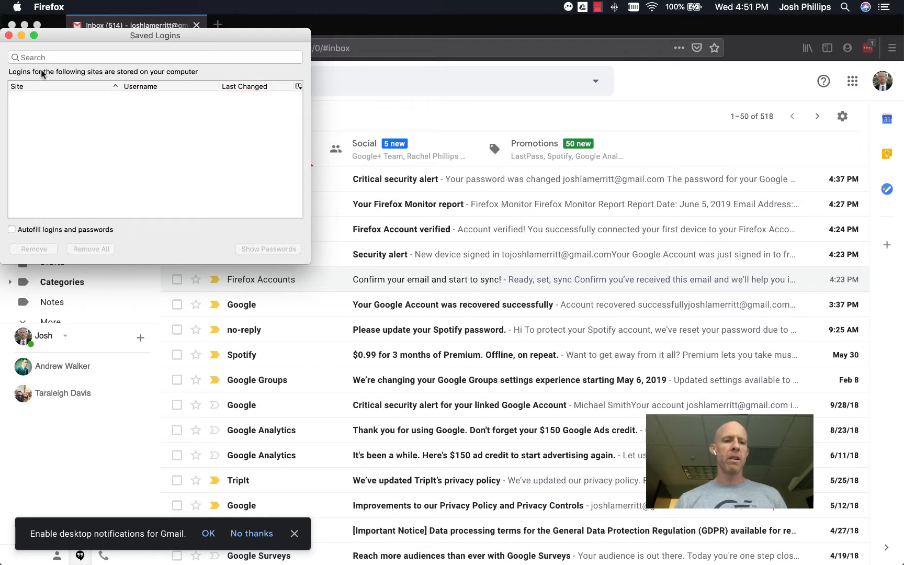
left_click(8, 35)
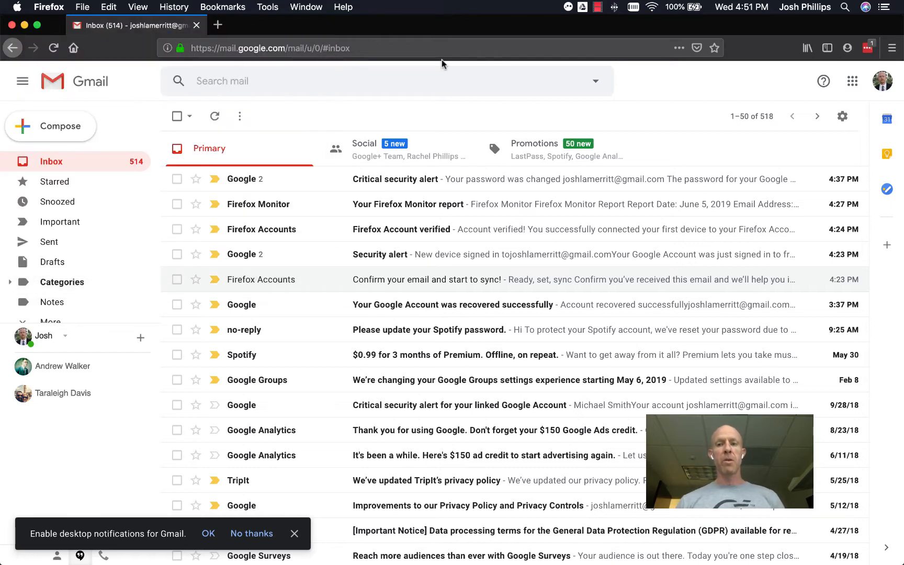
Step: Open and dismiss the LastPass extension menu, then return to Chrome
left_click(867, 48)
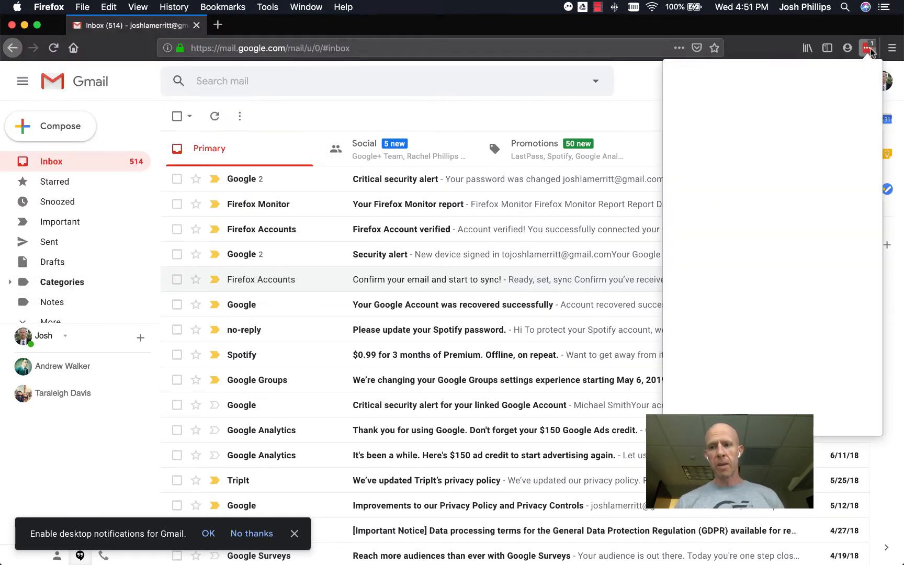
left_click(868, 49)
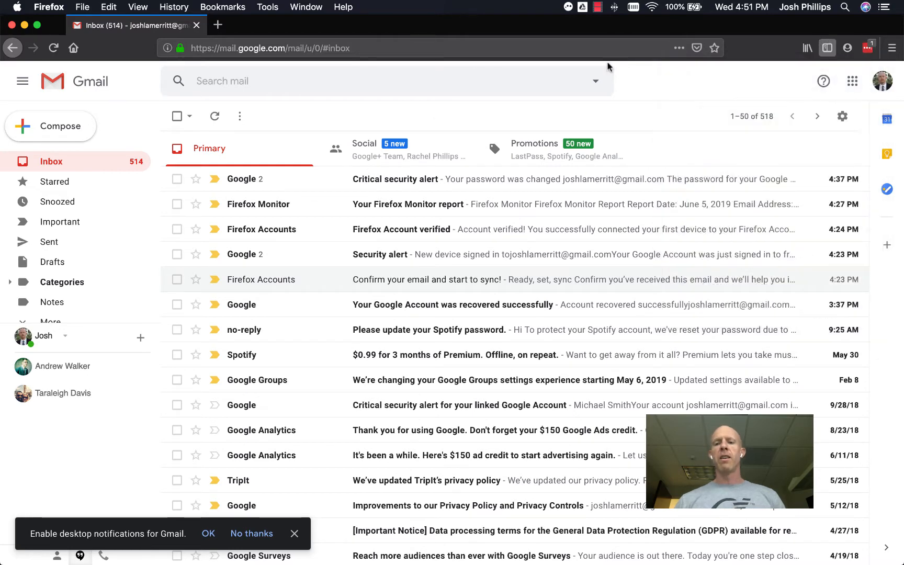
key("super+Tab")
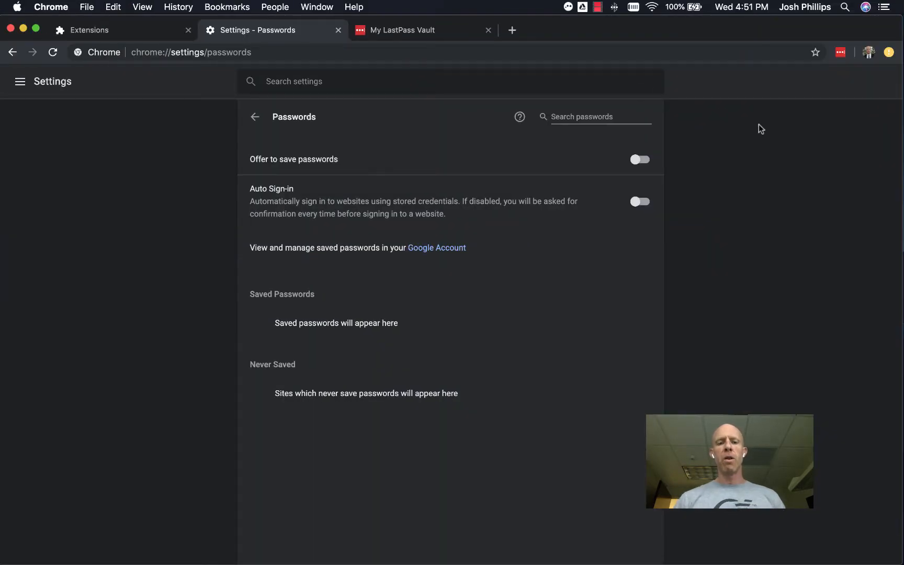
Step: Search LastPass for 'google' and edit the google.com entry with its password shown
left_click(839, 52)
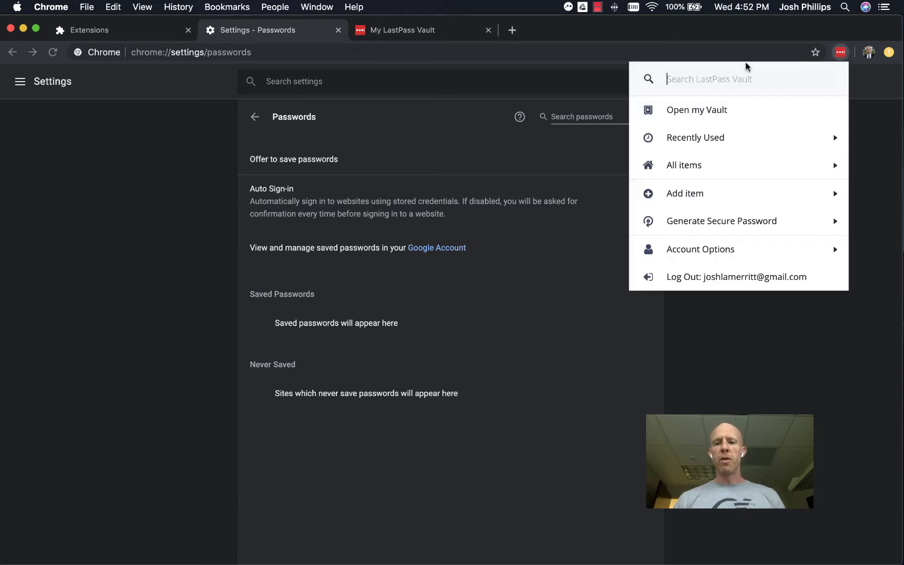
type("google")
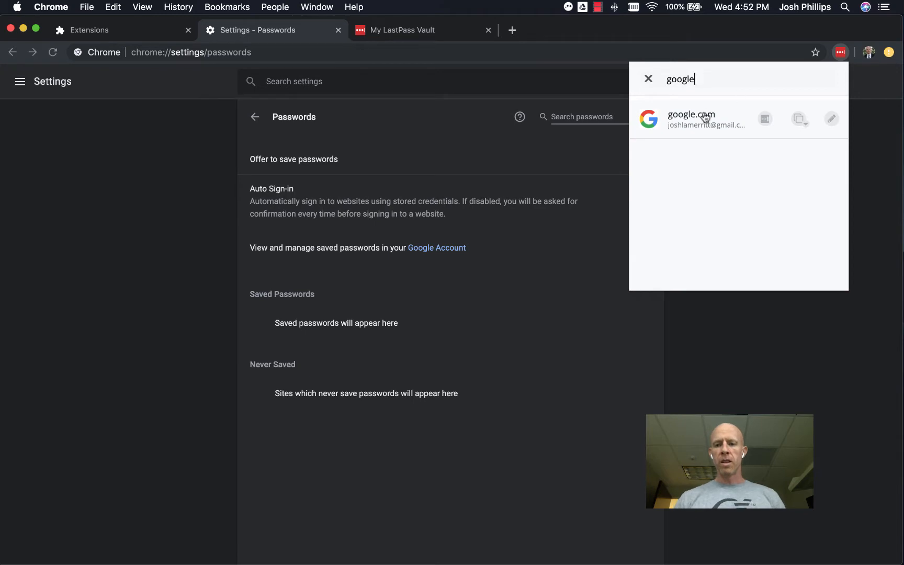
left_click(799, 119)
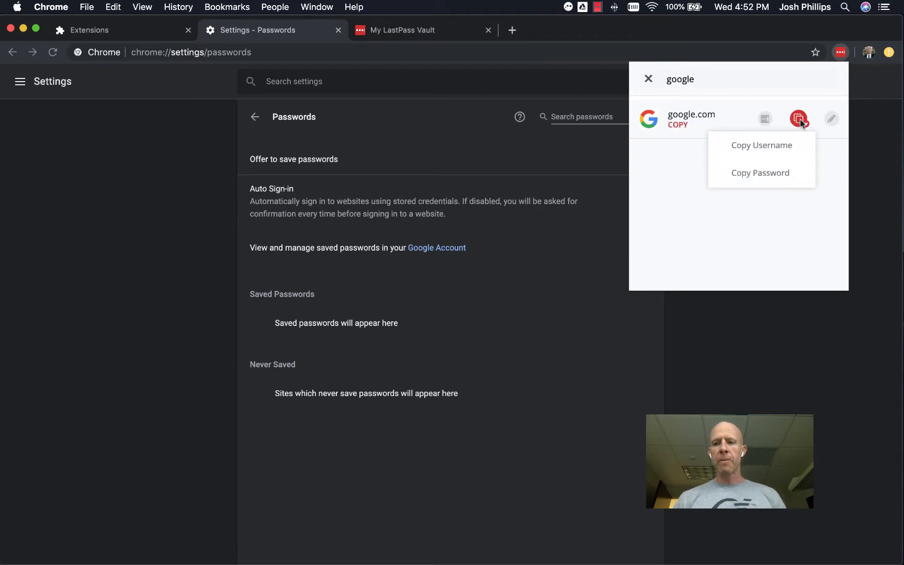
left_click(831, 119)
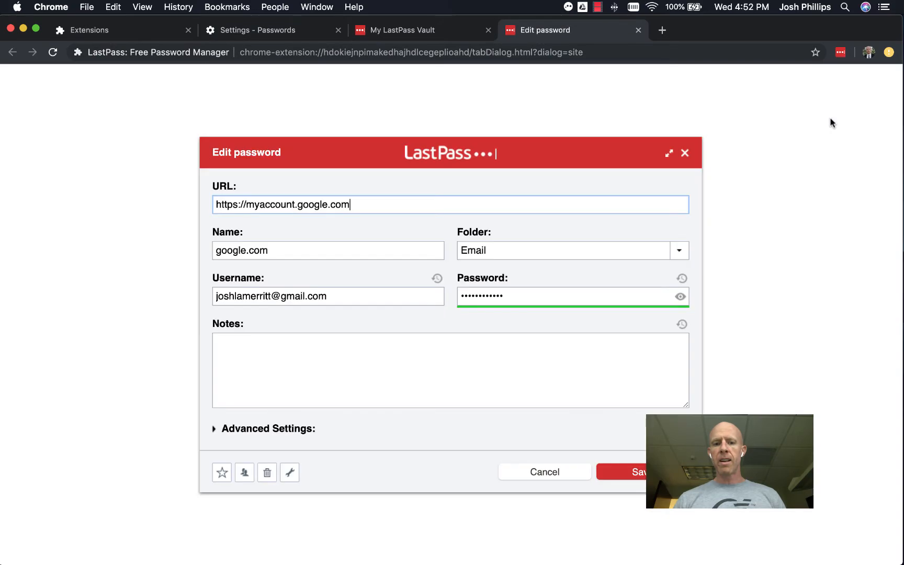
left_click(678, 297)
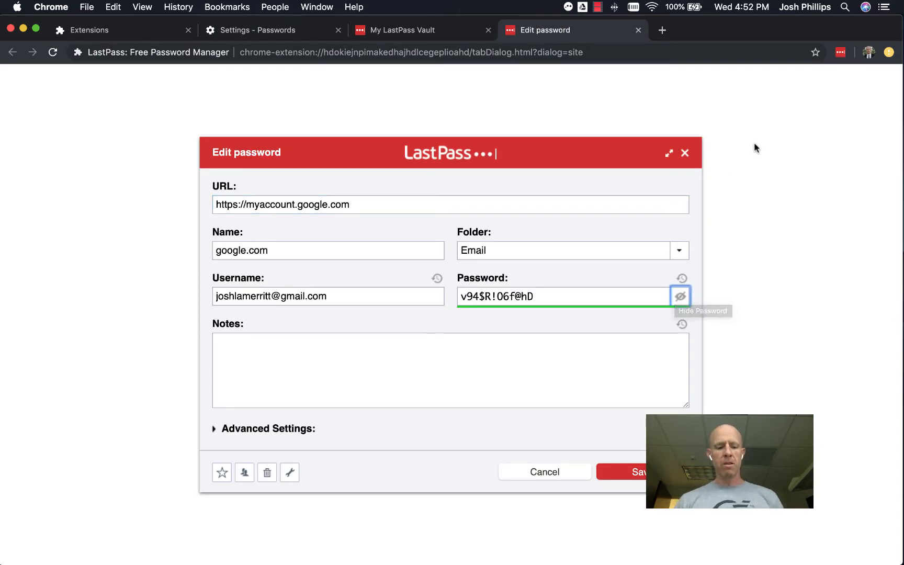
key("ctrl+Right")
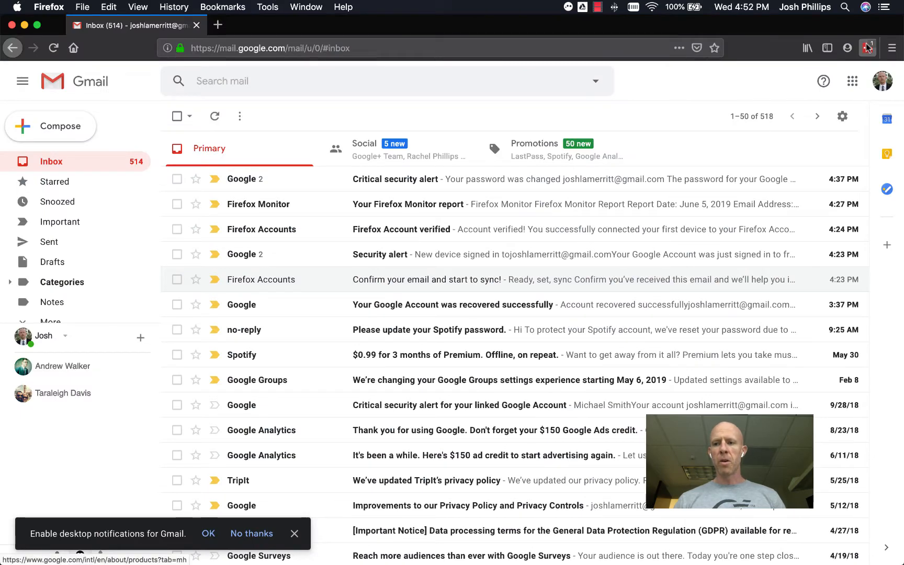
Step: Edit the google.com entry in Firefox's LastPass with its password revealed, then bring Safari forward
left_click(866, 47)
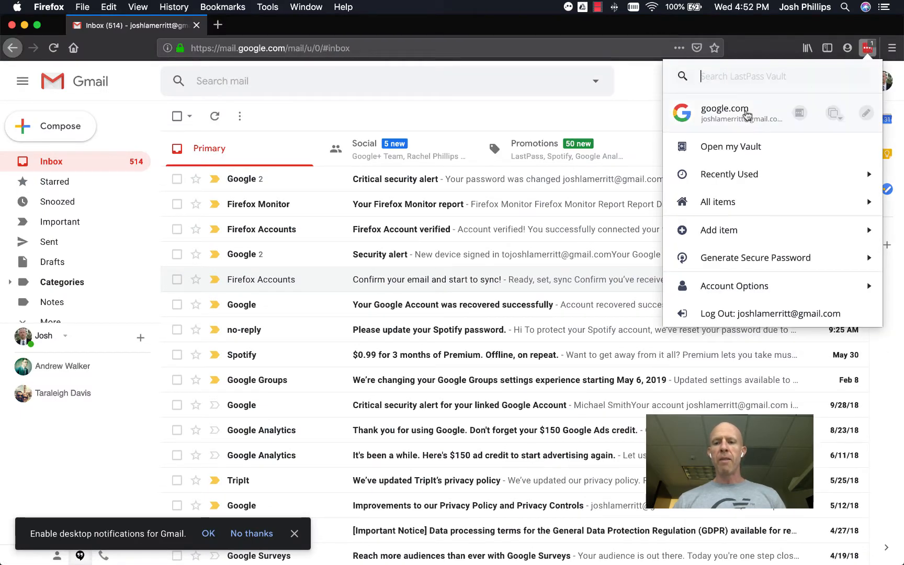
left_click(865, 113)
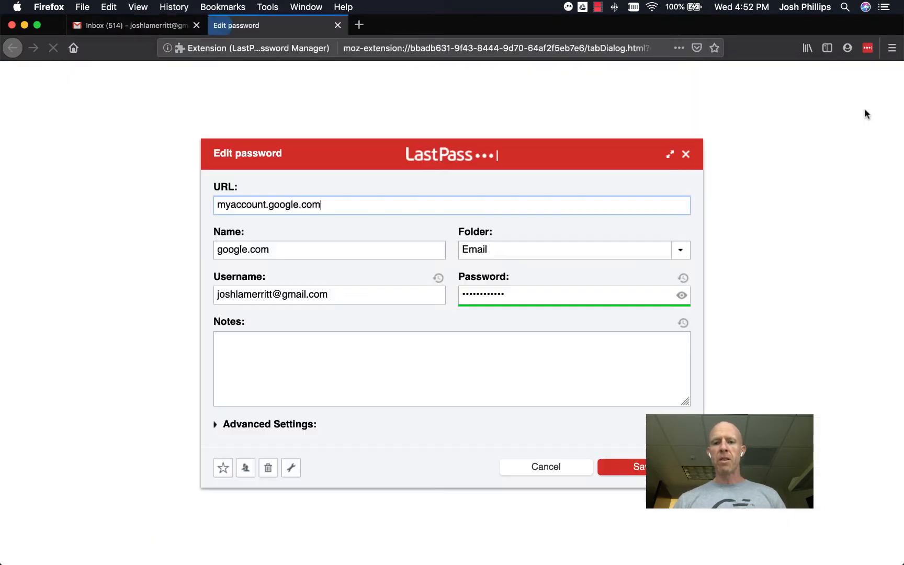
left_click(681, 295)
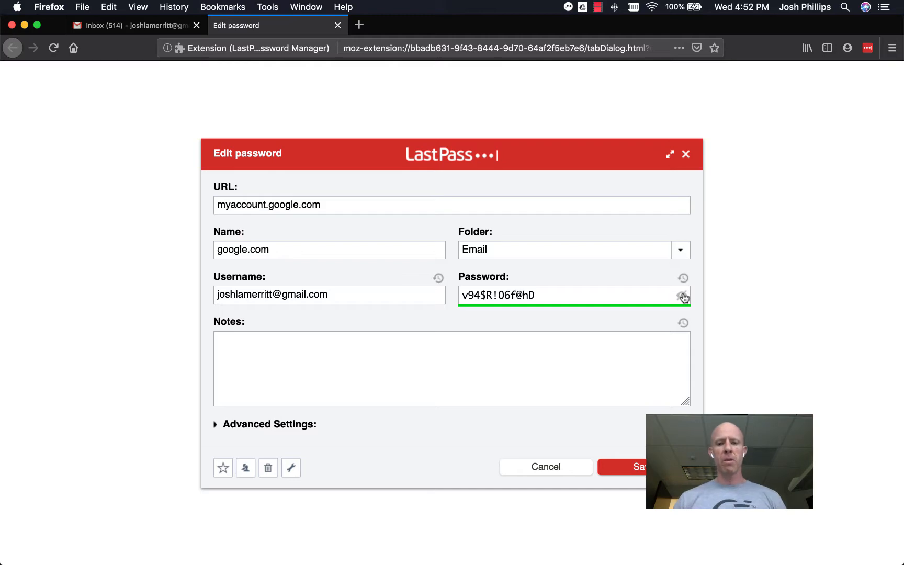
key("super+Tab")
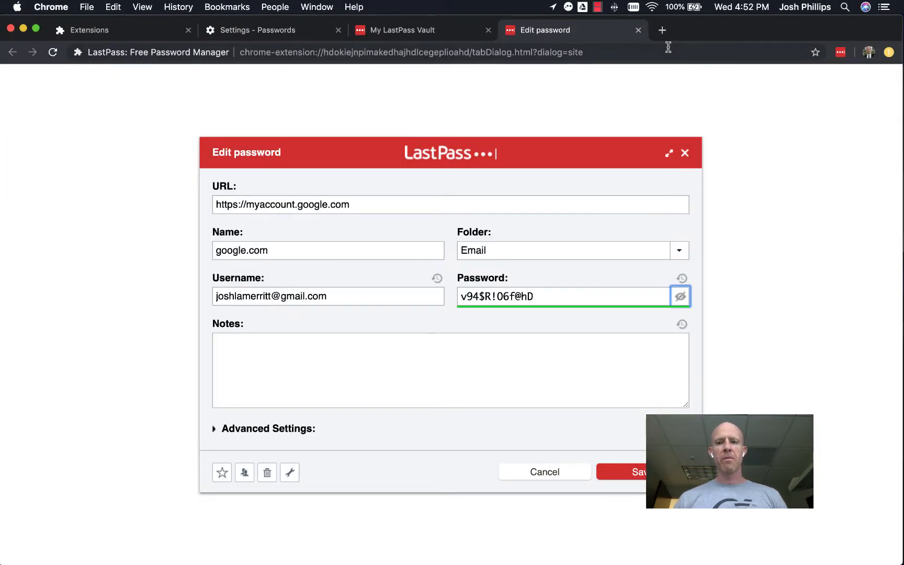
key("super+Tab")
key("super+Tab")
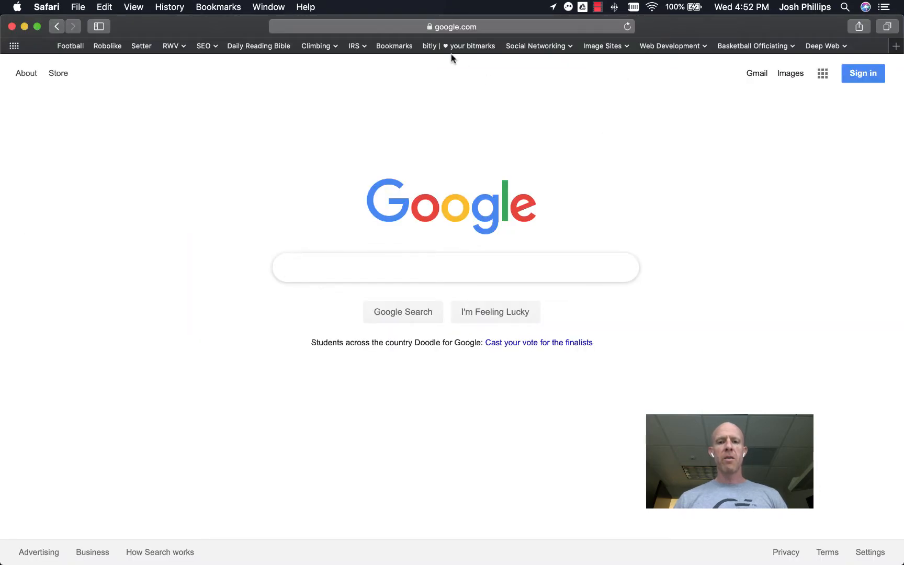
Step: Open Safari Preferences and look through the Passwords, Security and Search panes
left_click(47, 7)
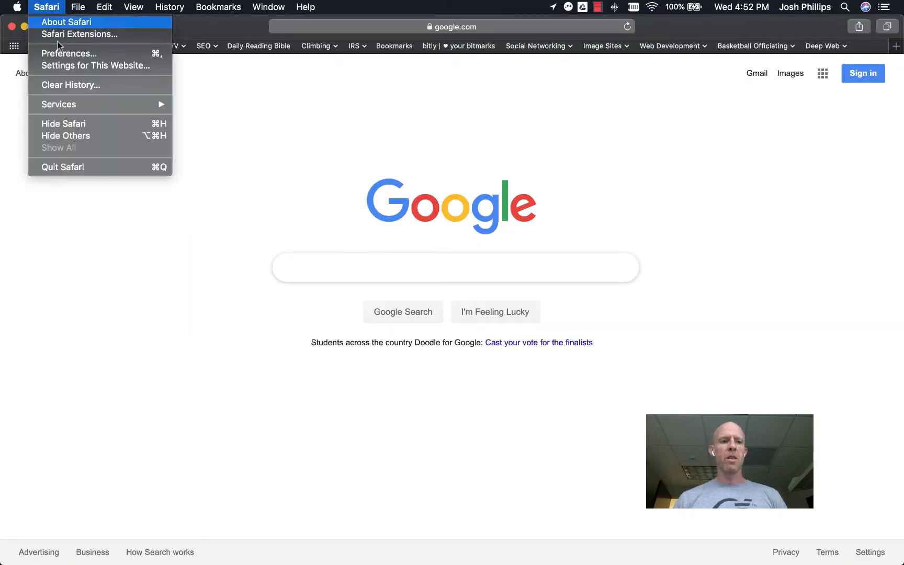
left_click(66, 56)
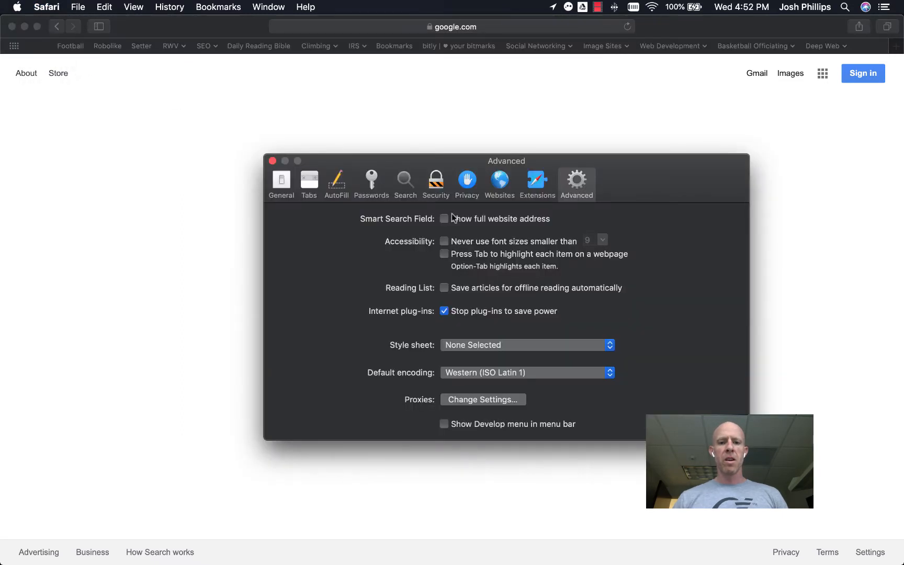
left_click(368, 182)
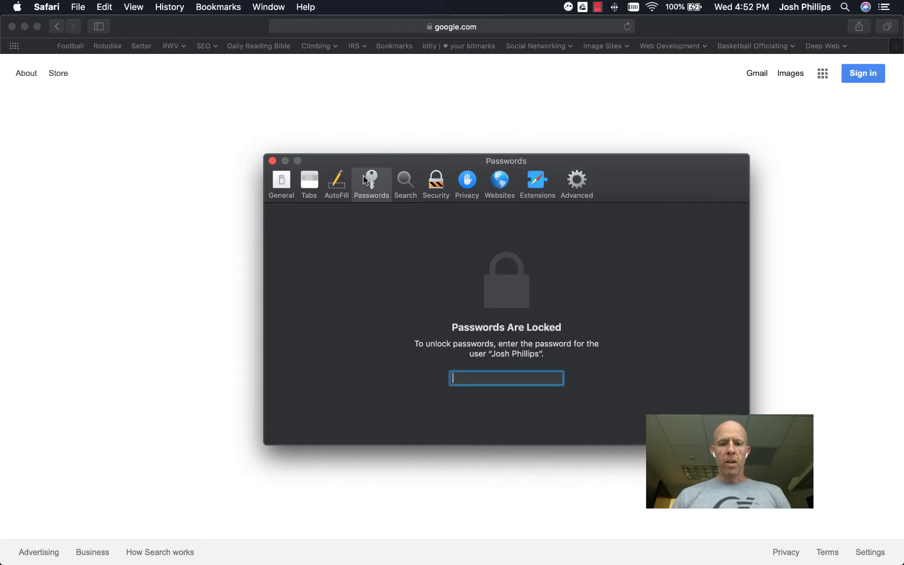
left_click(438, 181)
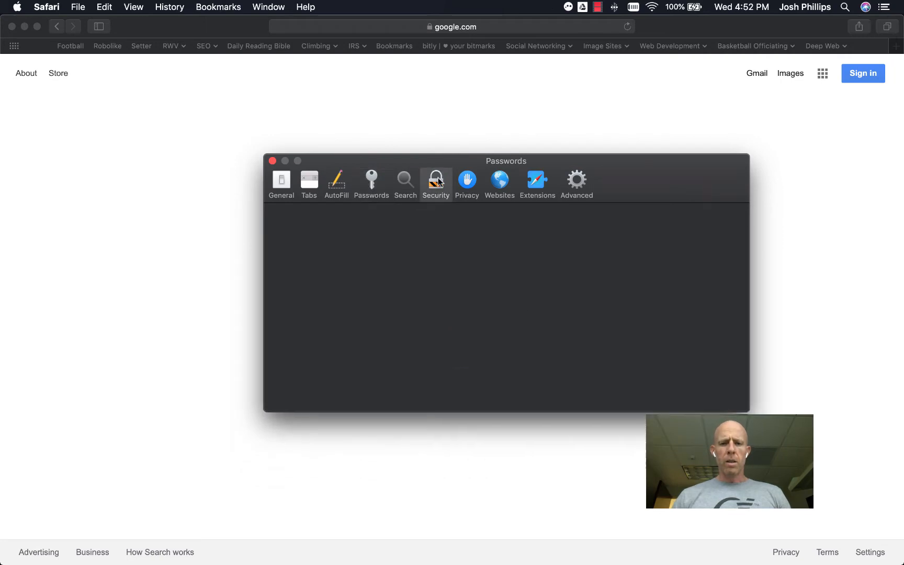
left_click(407, 180)
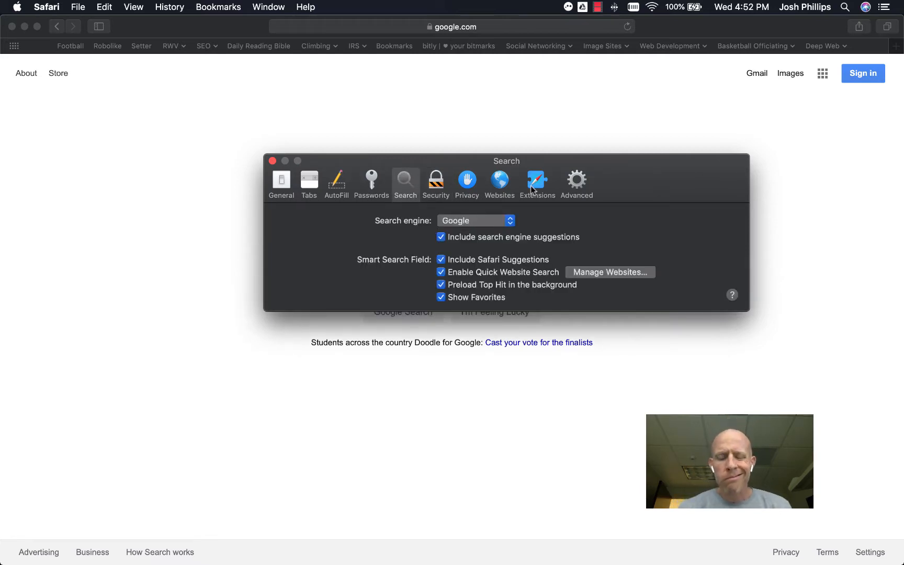
left_click(367, 180)
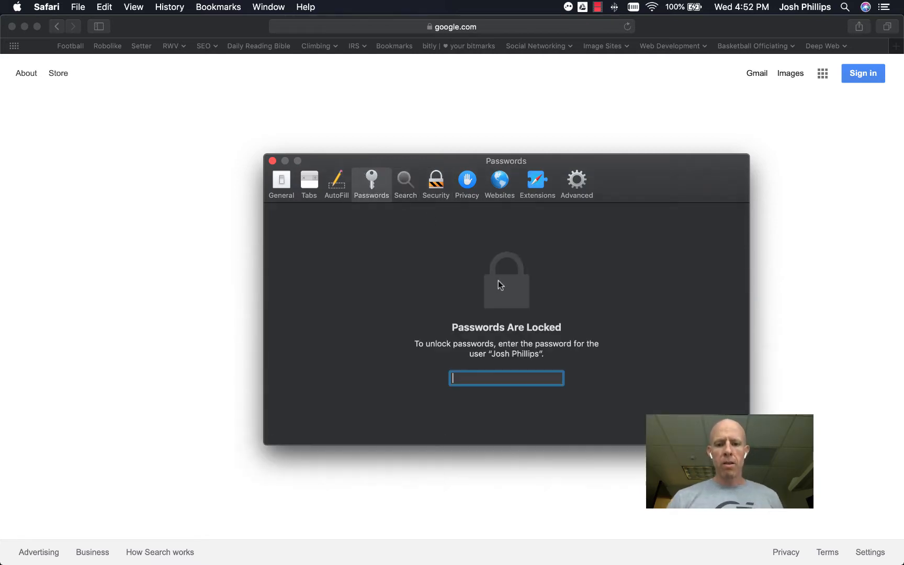
Step: Unlock the empty password list with the account password, then open More Extensions
type("••••••")
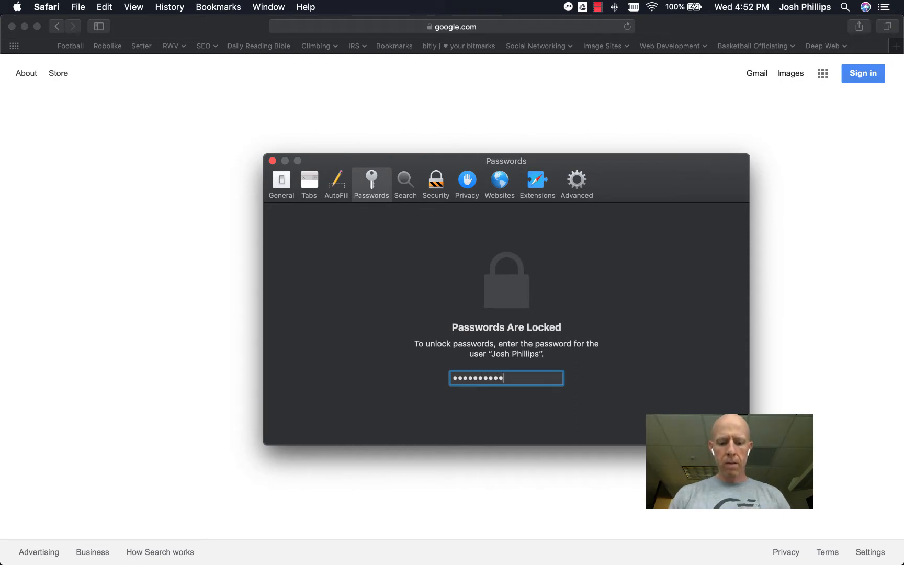
type("••••••")
key("Return")
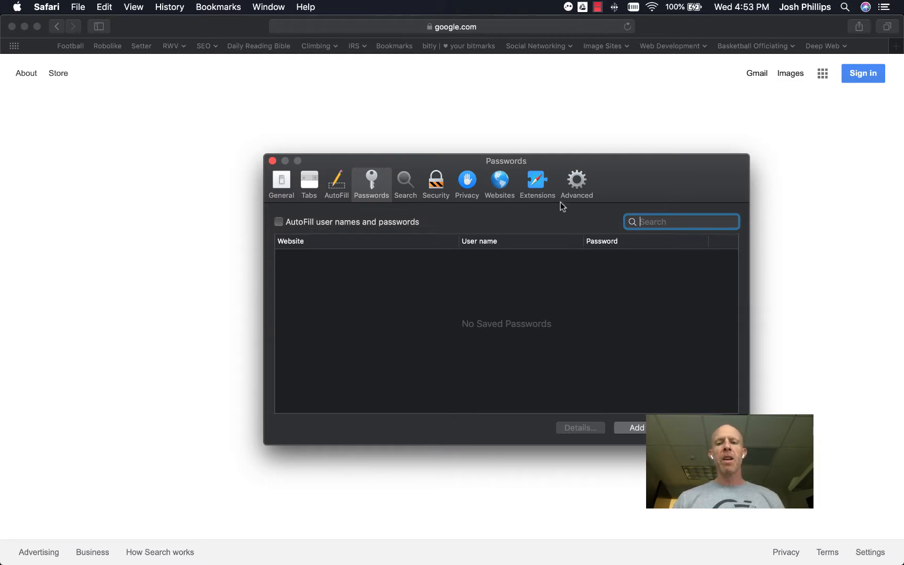
left_click(540, 177)
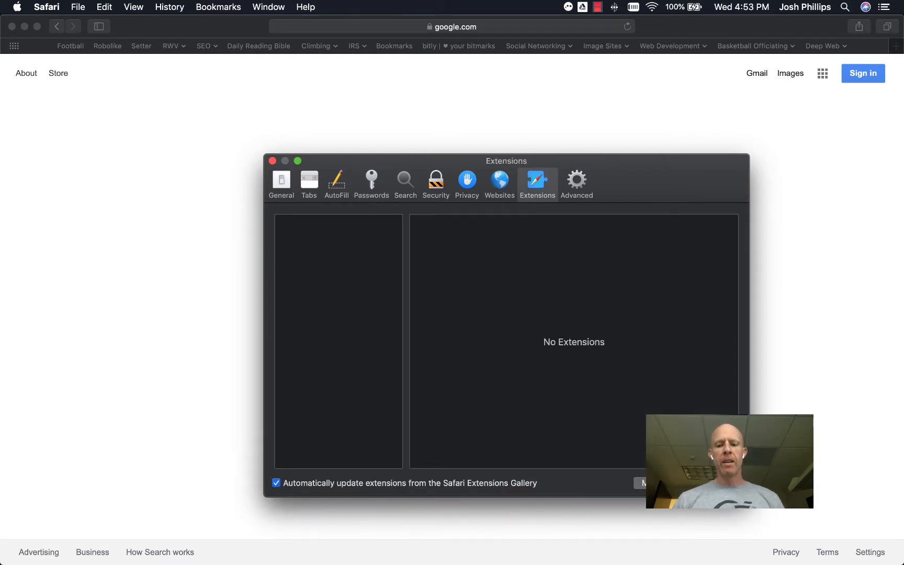
left_click(639, 482)
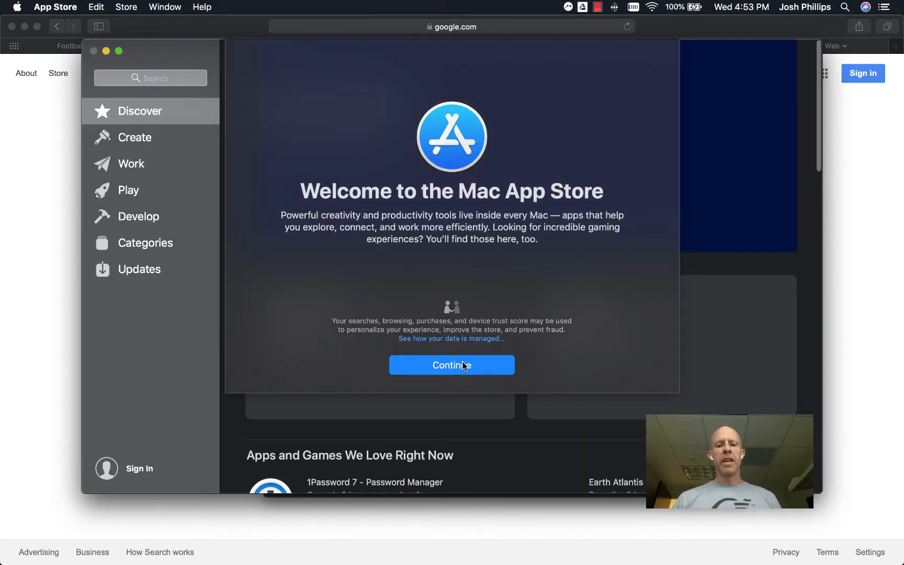
Step: Dismiss the App Store welcome and Extensions story, then search 'lastpass password manager'
left_click(455, 365)
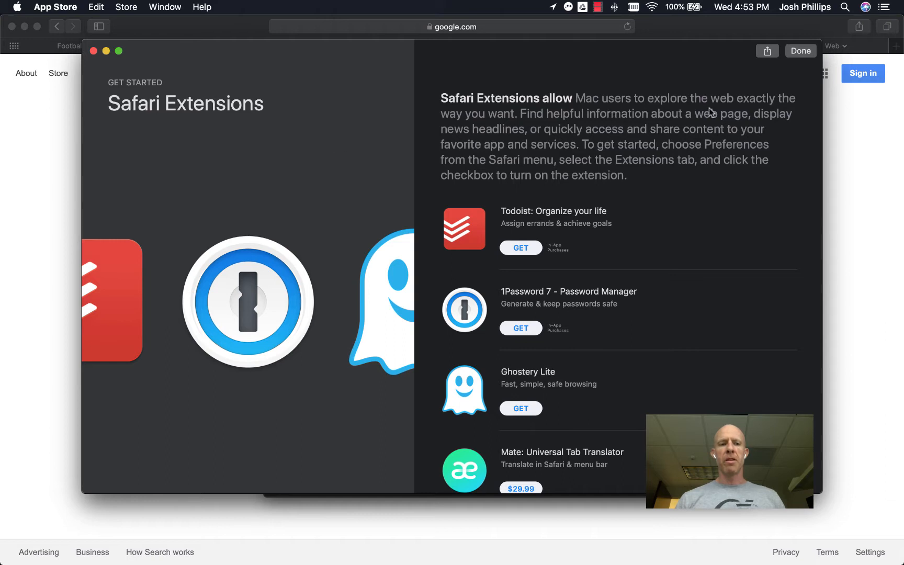
left_click(808, 55)
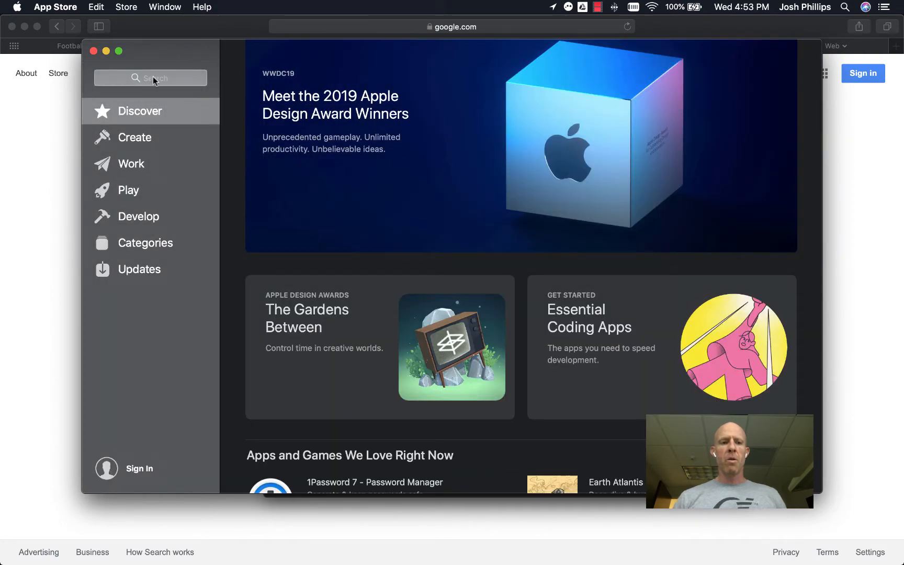
left_click(152, 77)
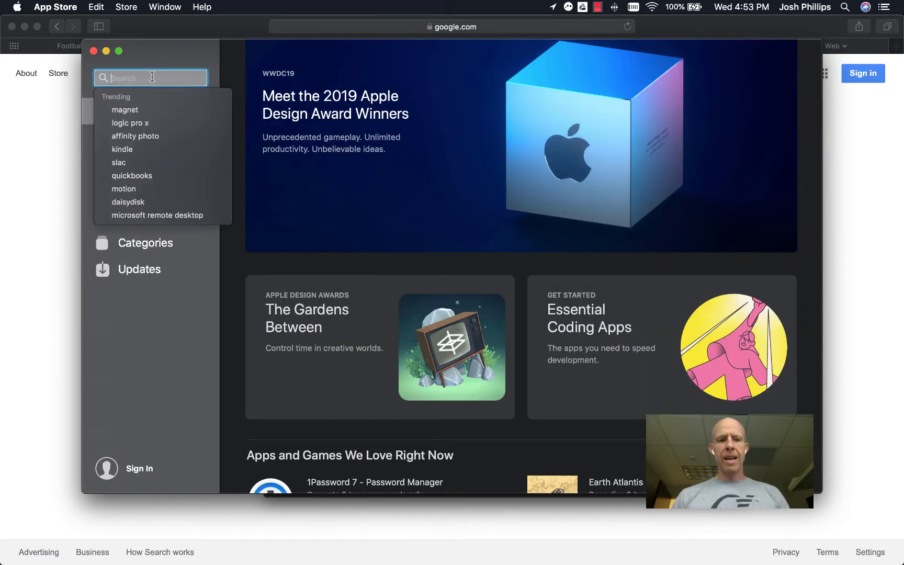
type("lastpas")
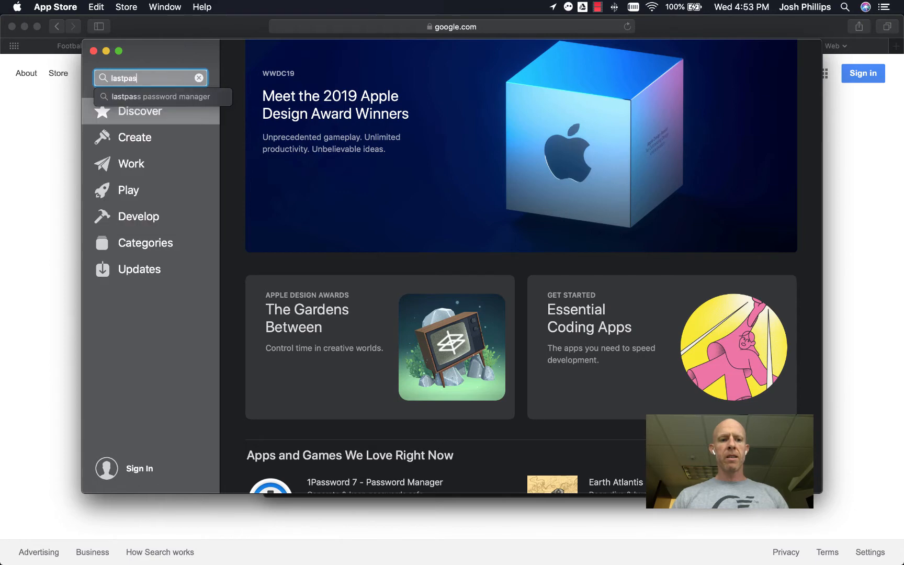
type("s")
key("Down")
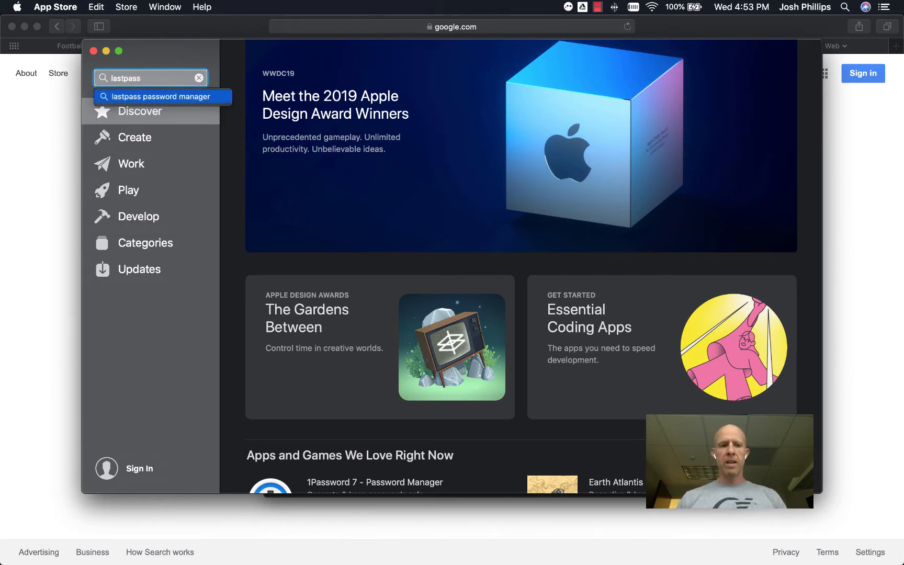
key("Return")
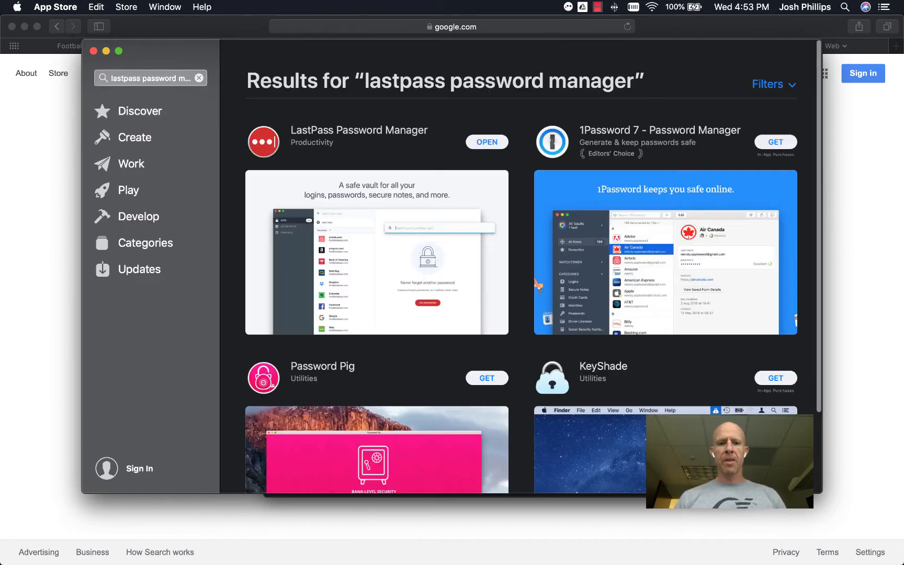
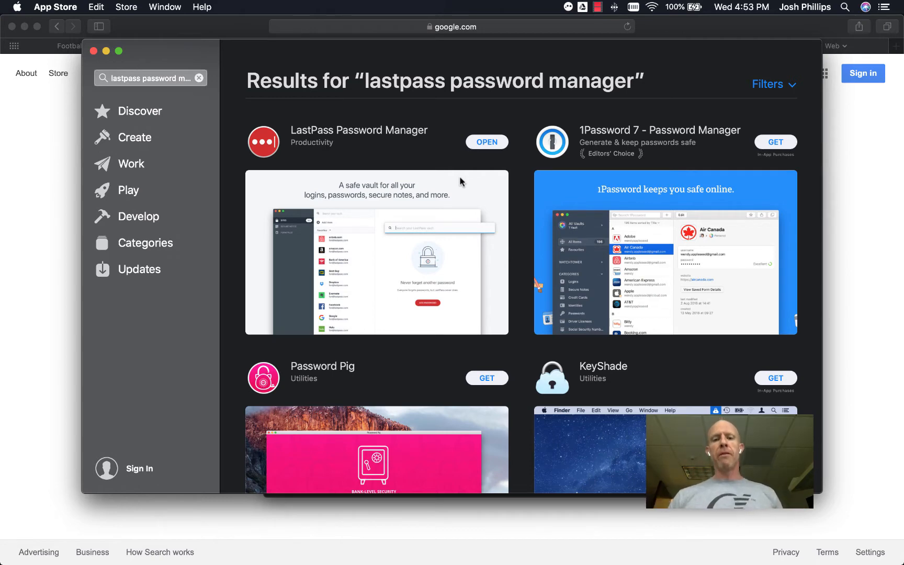
Step: Launch the installed LastPass app and enter the account email address
left_click(487, 141)
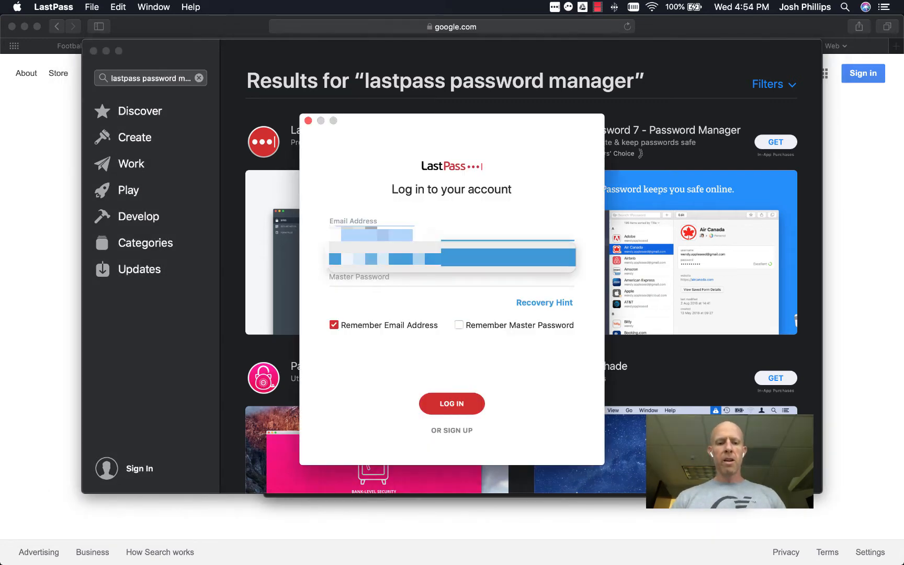
type("os")
type("illips")
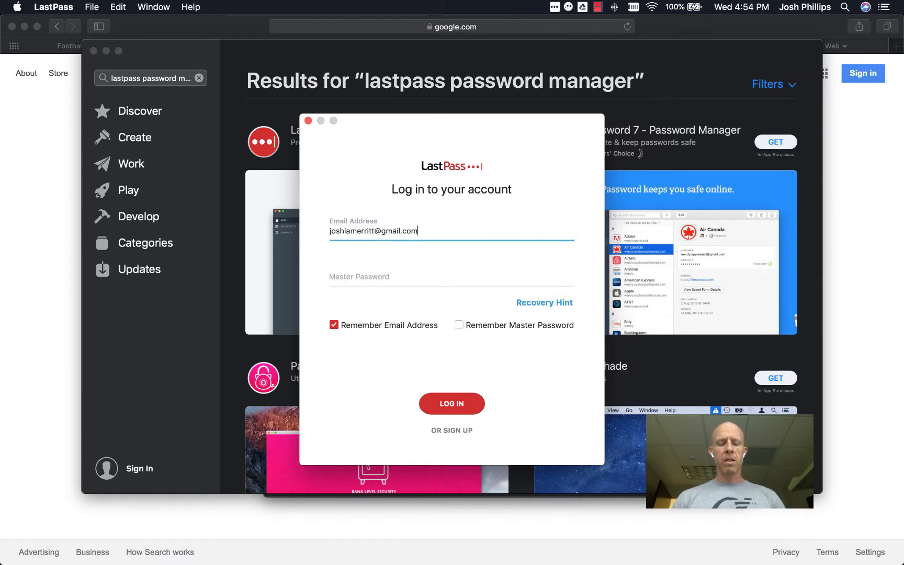
key("Return")
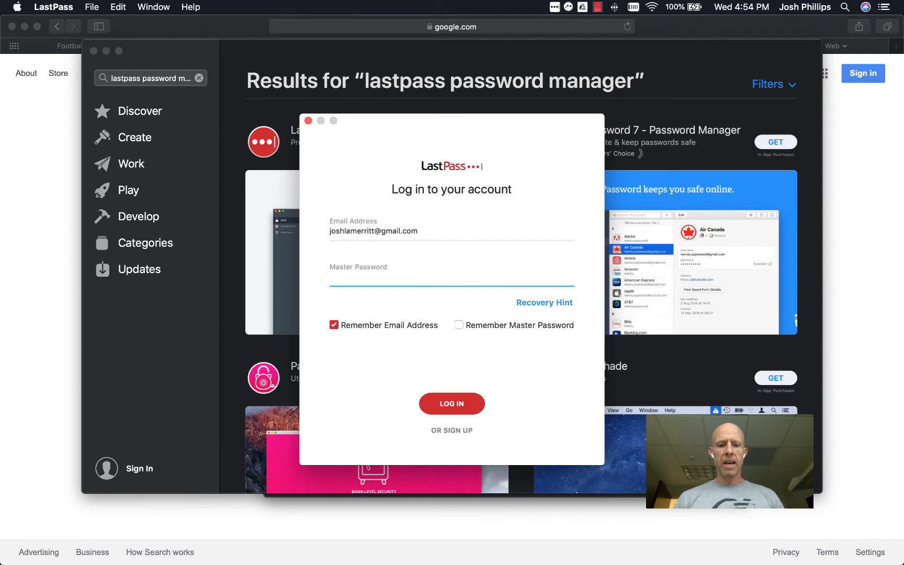
Step: Paste the master password, confirm remembering it, and log in to LastPass
key("super+Tab")
key("super+Tab")
key("super+Tab")
key("super+Tab")
key("super+Tab")
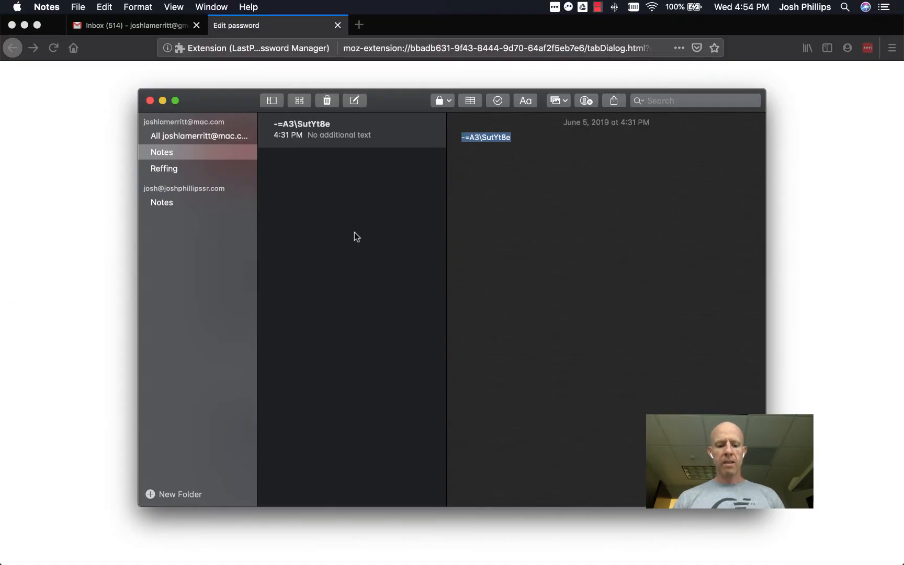
key("super+Tab")
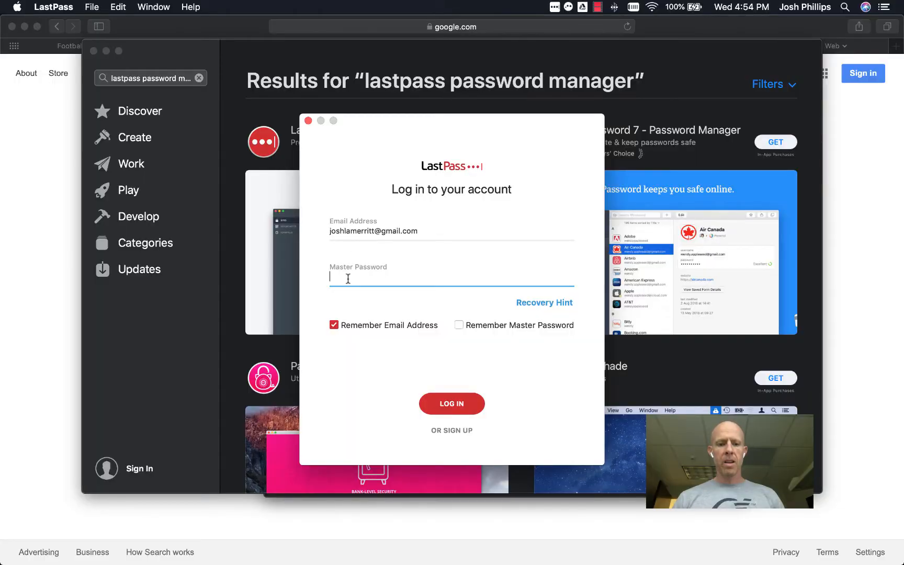
key("super+v")
left_click(458, 324)
left_click(559, 187)
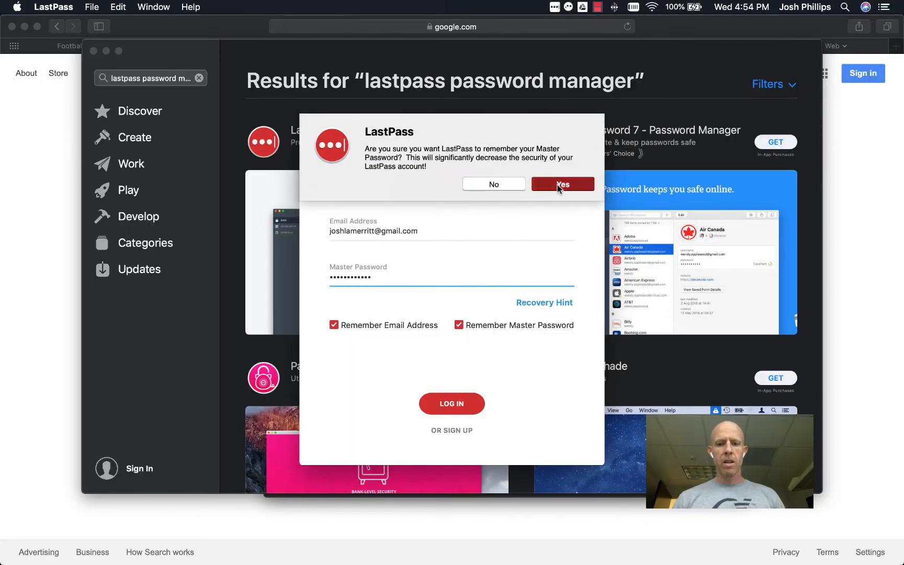
left_click(449, 400)
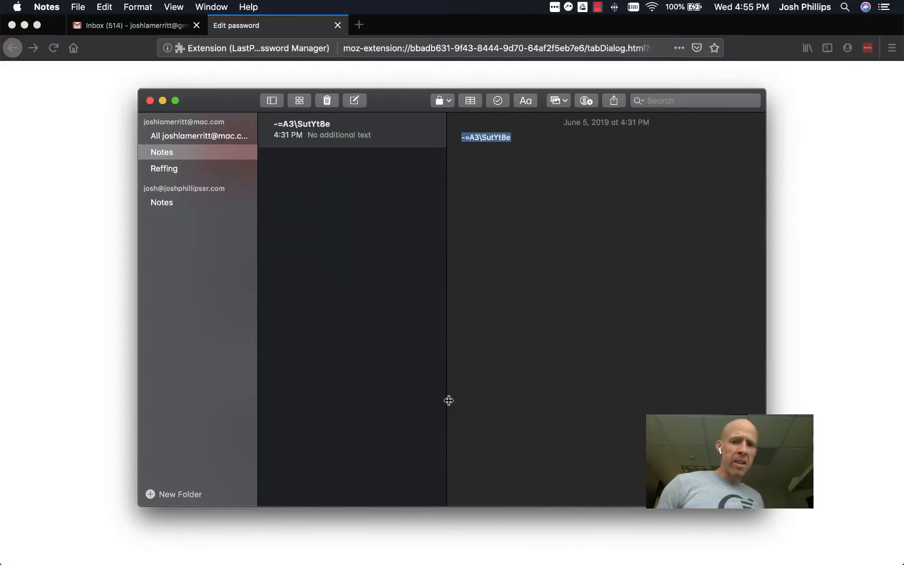
Step: Switch back to Safari and close its empty Extensions preferences window
key("super+Tab")
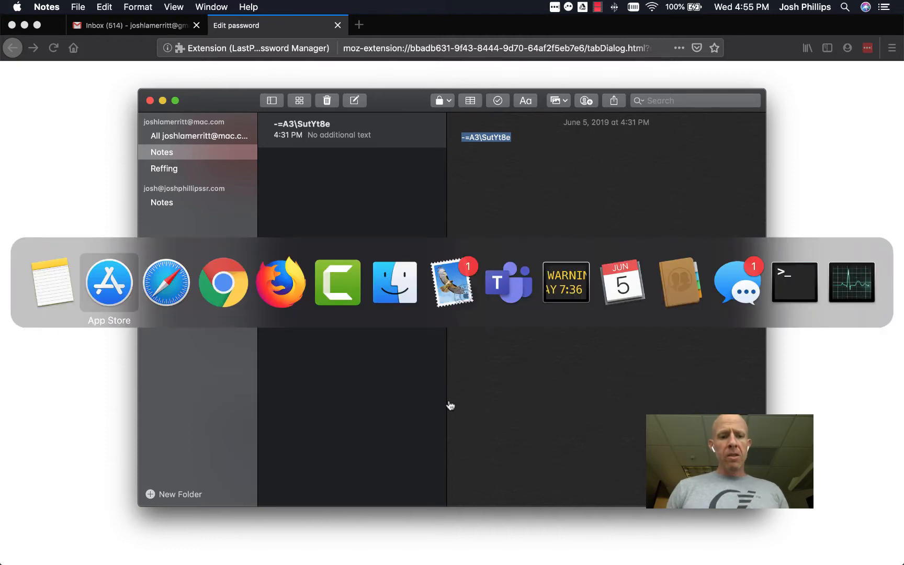
key("super+Tab")
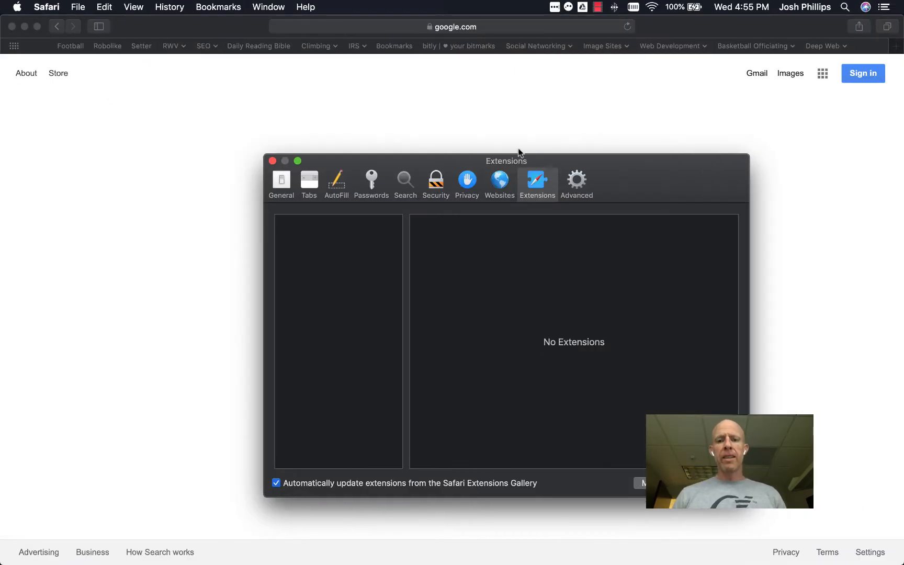
left_click(272, 160)
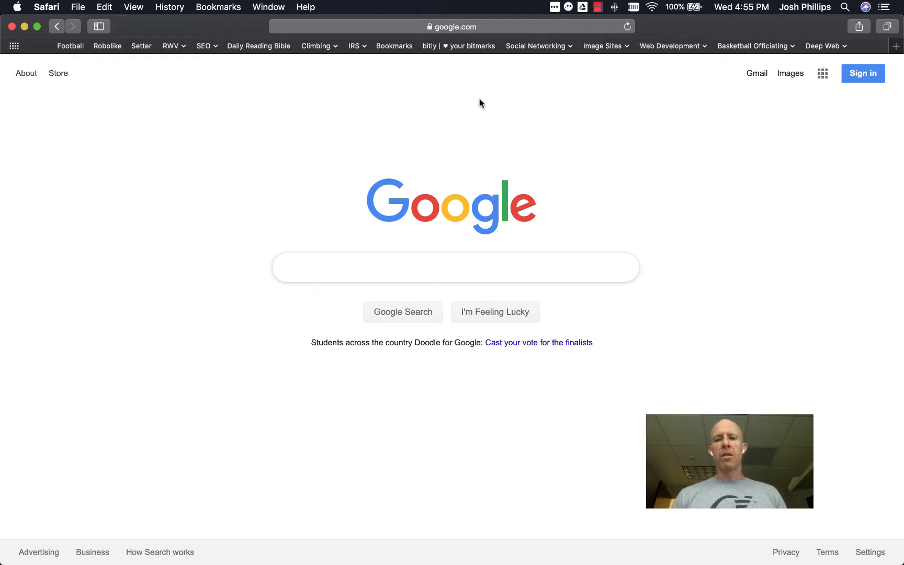
Step: Start Google sign-in and check the password field's paste and show-password options
left_click(867, 75)
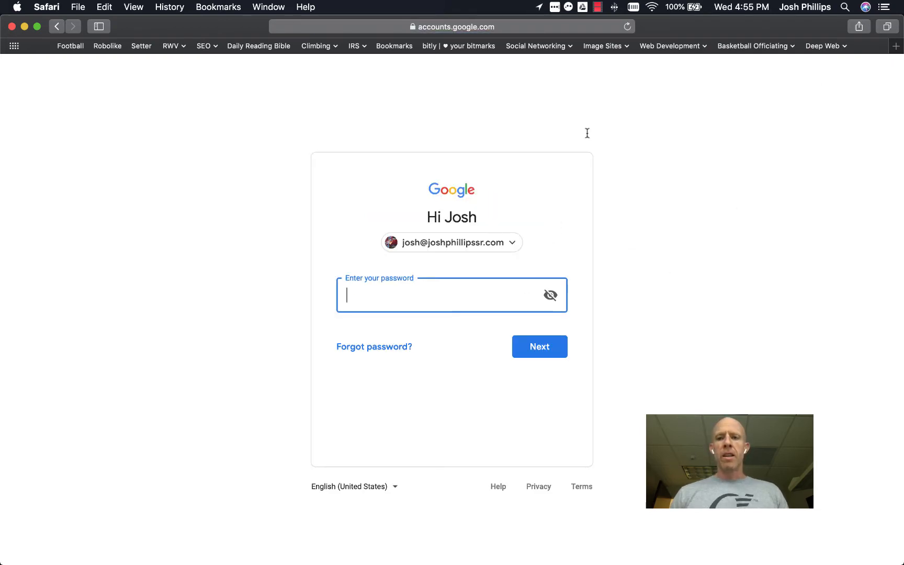
right_click(394, 294)
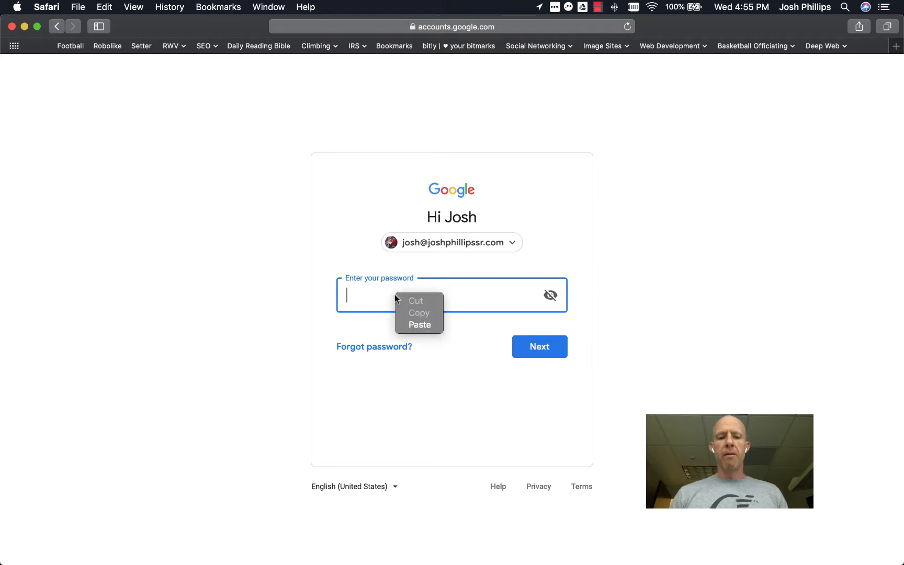
left_click(504, 296)
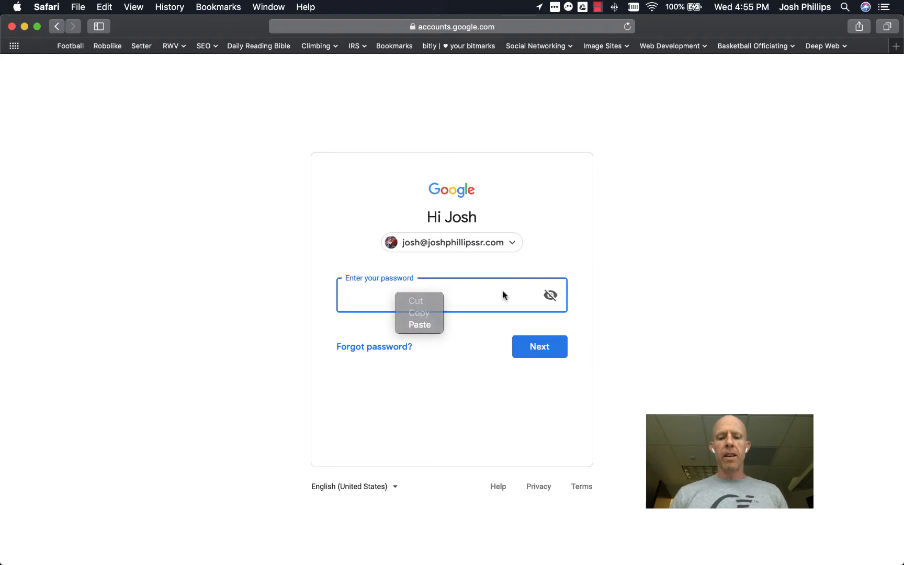
left_click(549, 295)
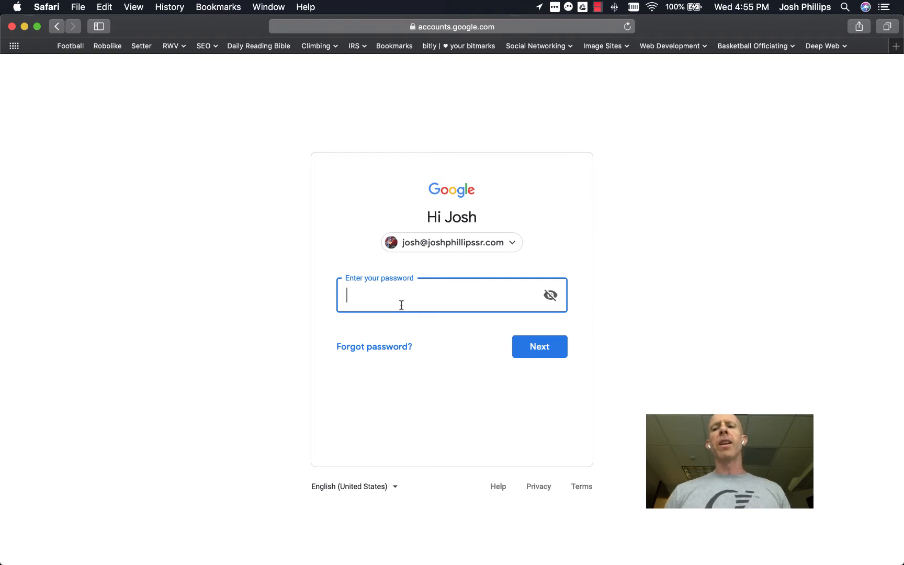
Step: Quick Search the LastPass vault for 'google', copy the google.com password, and focus the password field
left_click(556, 6)
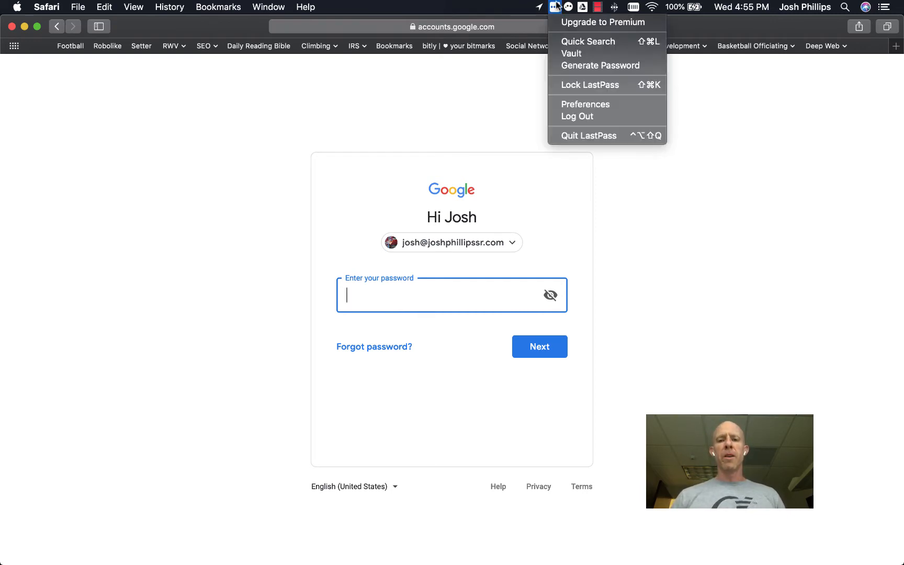
left_click(574, 40)
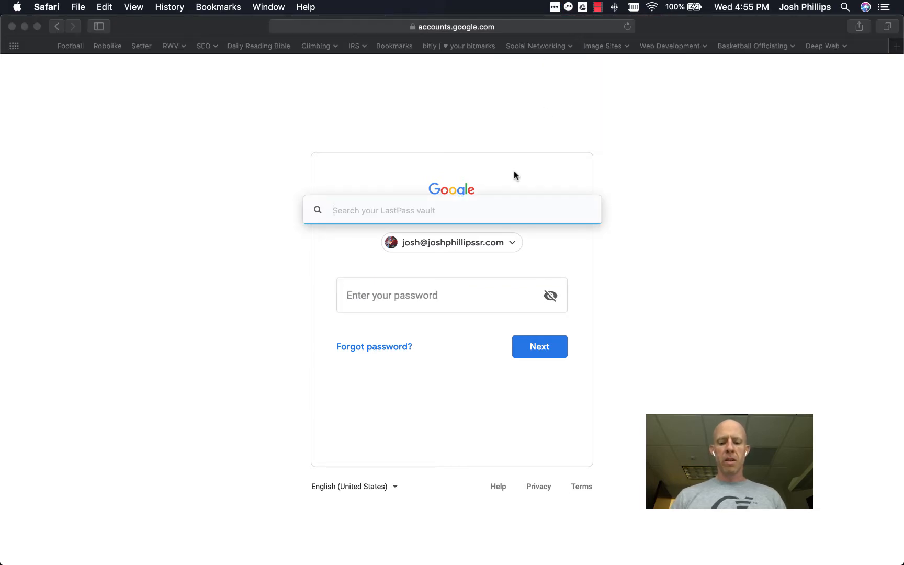
type("google")
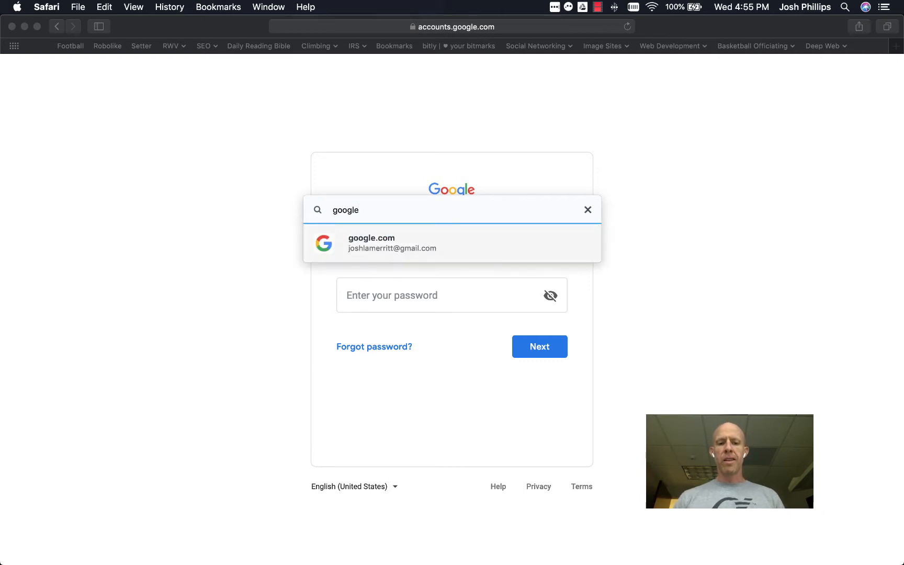
mouse_move(395, 241)
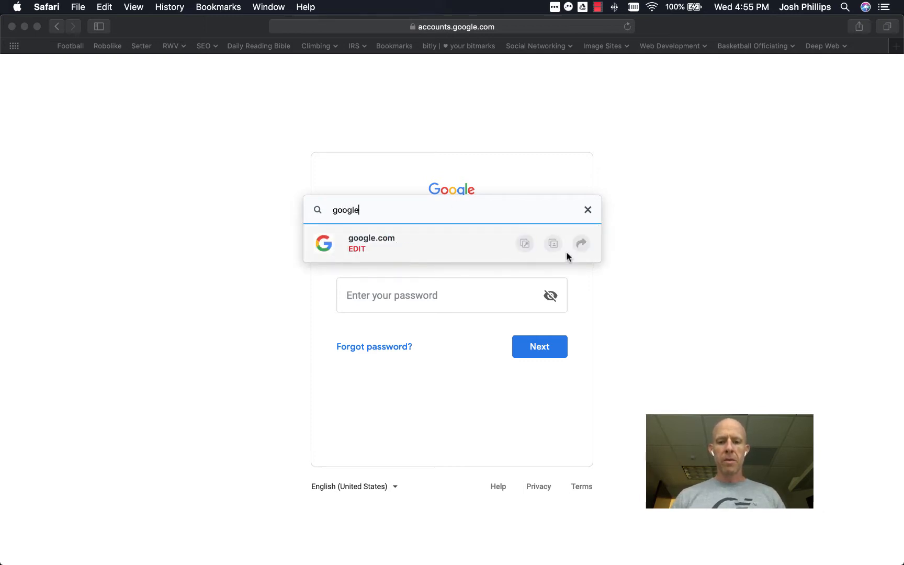
left_click(526, 242)
left_click(405, 279)
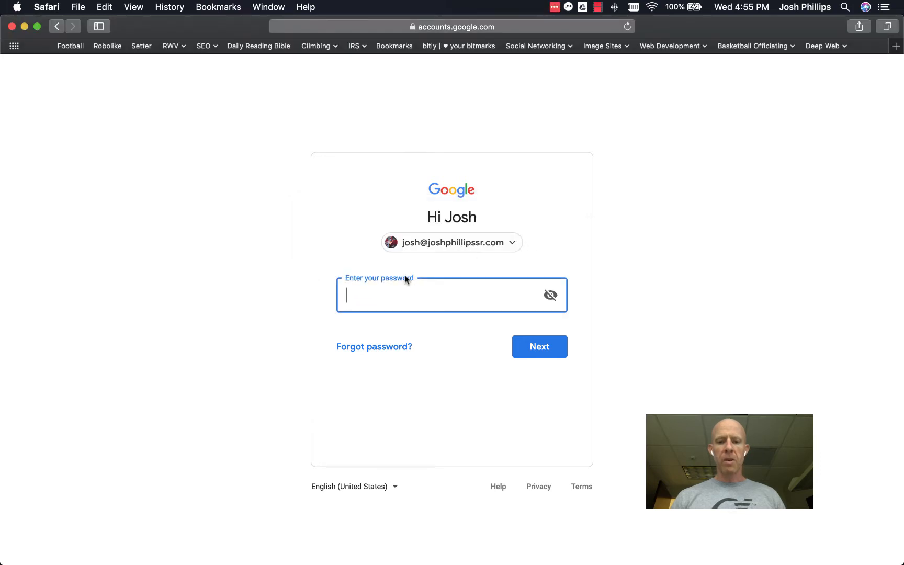
Step: Switch to another Google account, entering its Gmail address and password to sign in
left_click(477, 242)
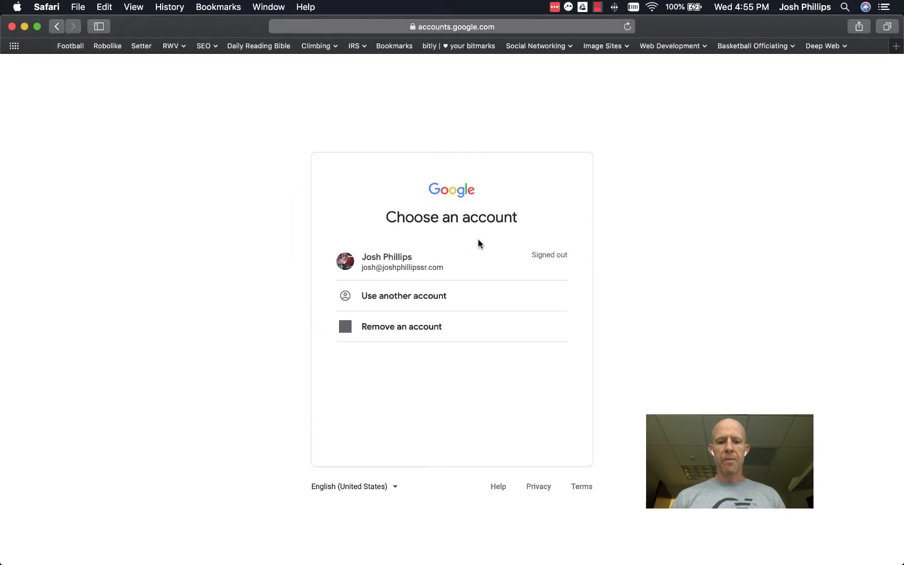
left_click(395, 294)
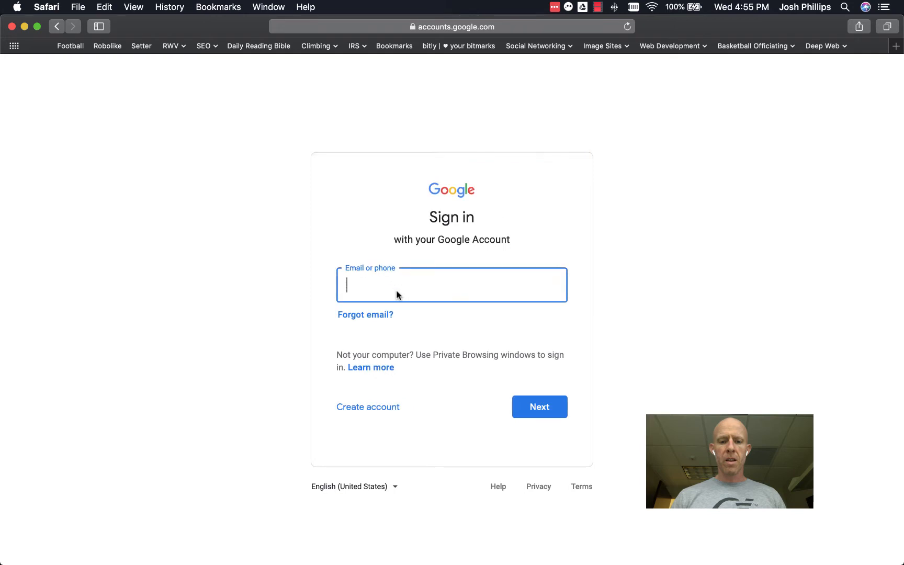
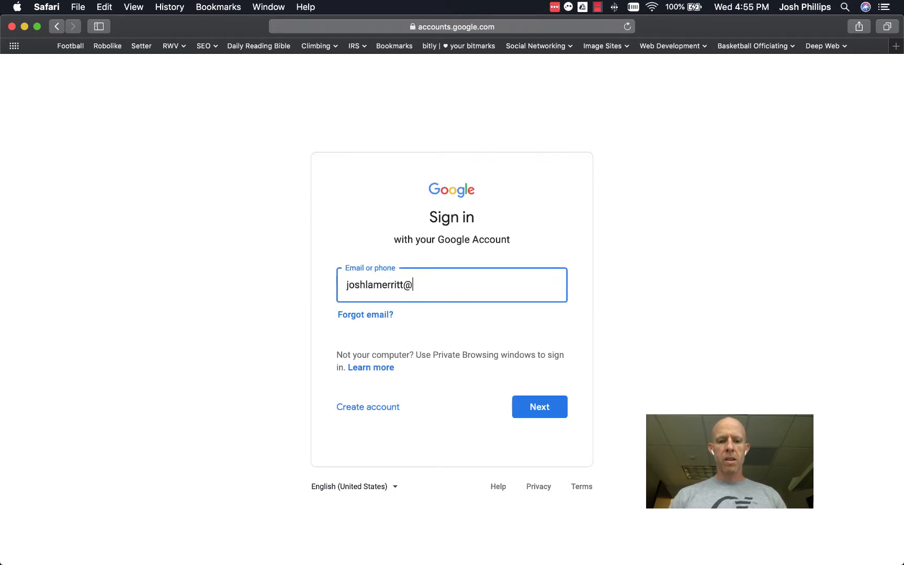
key("Return")
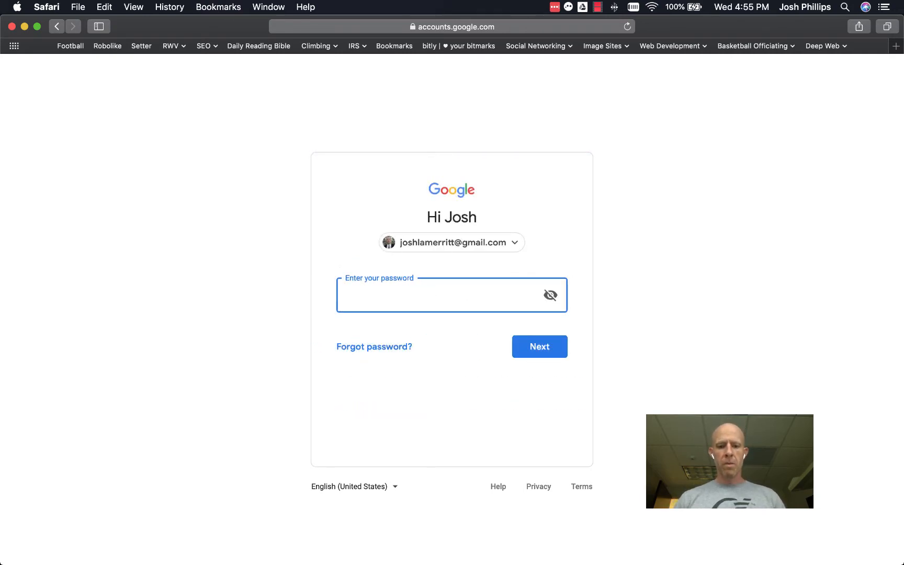
type("••••••••••••")
left_click(525, 352)
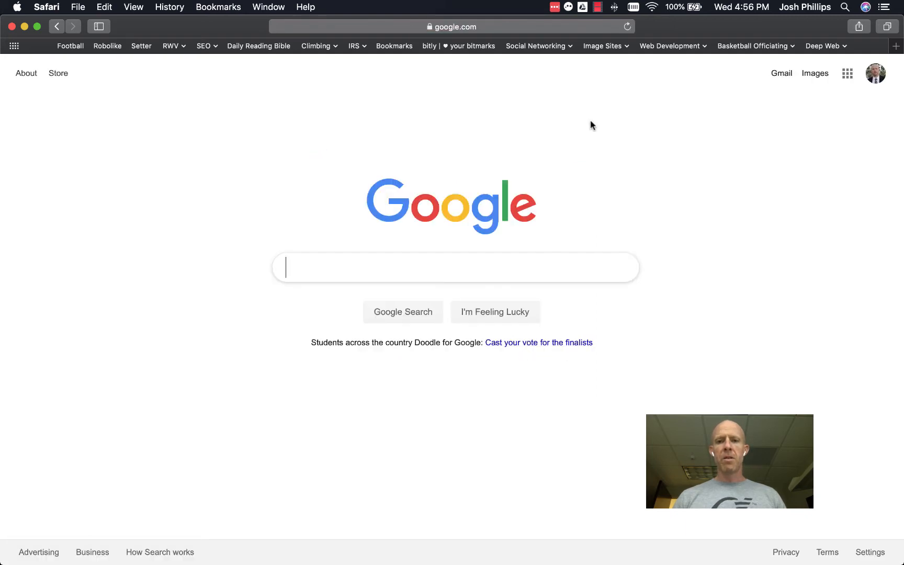
Step: Clear the LastPass Quick Search text, then bring Notes to the front
left_click(554, 8)
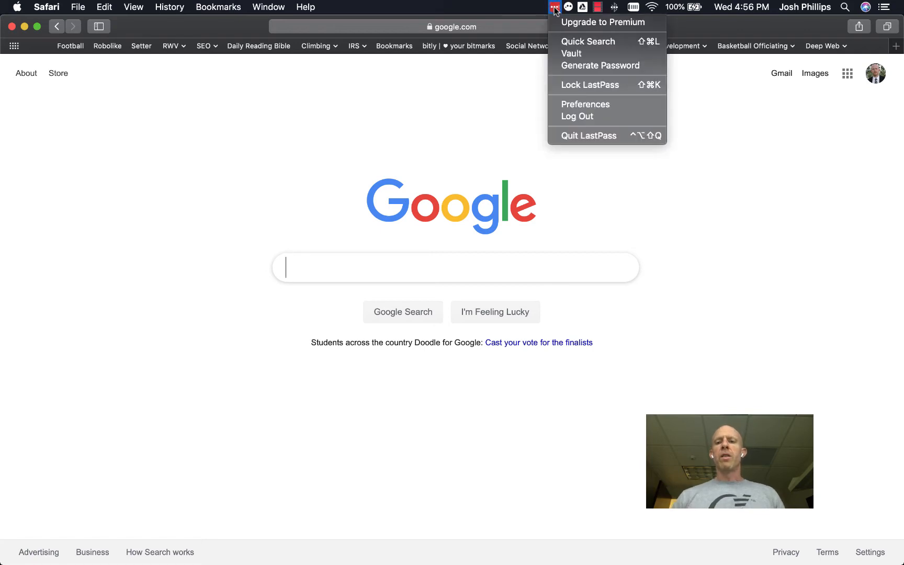
left_click(582, 42)
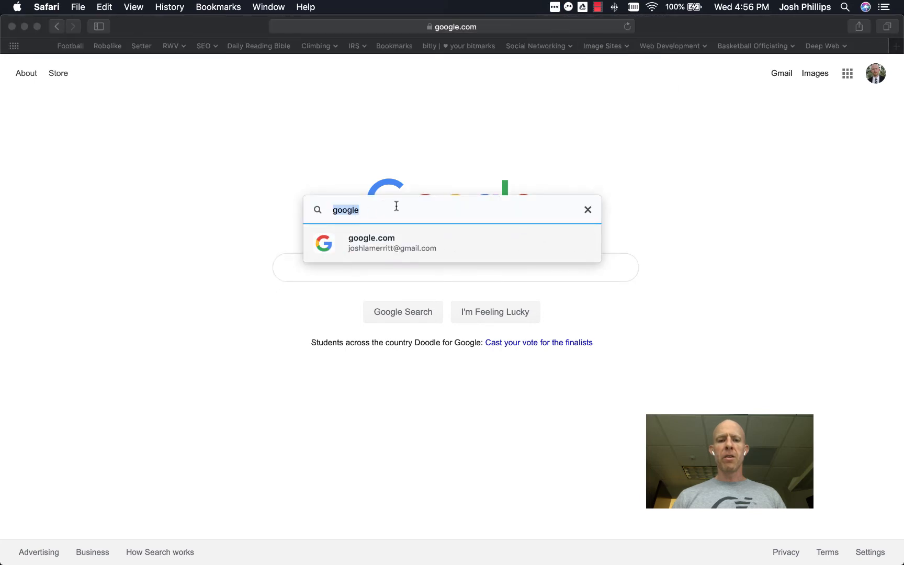
left_click(587, 209)
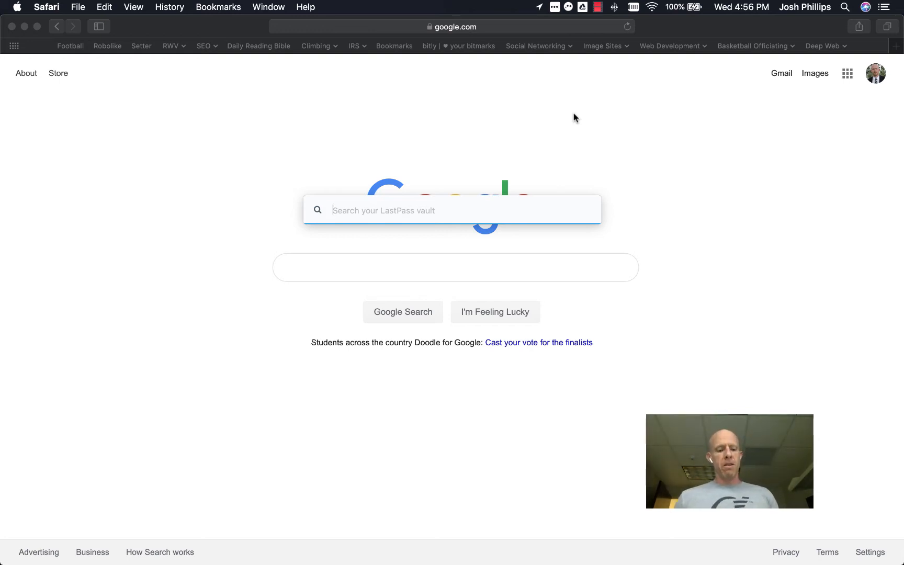
key("super+Tab")
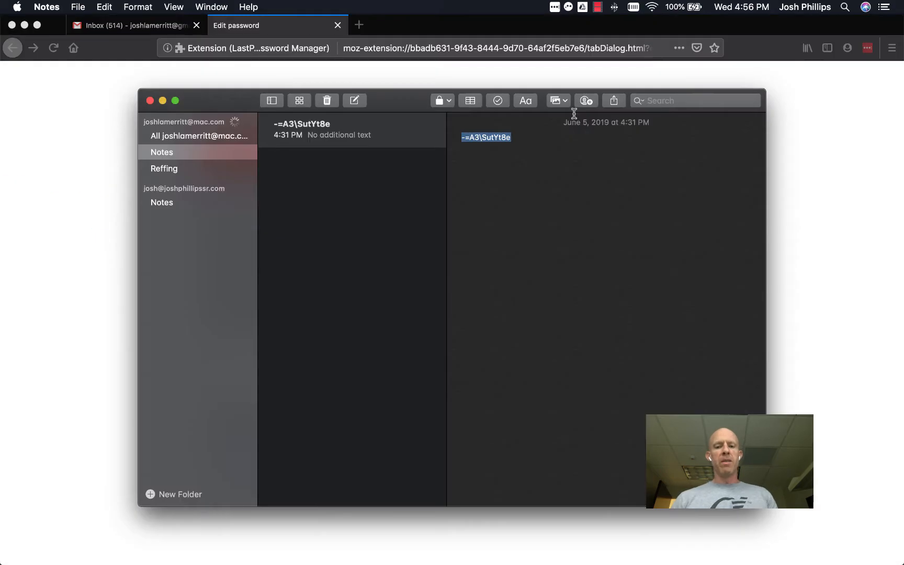